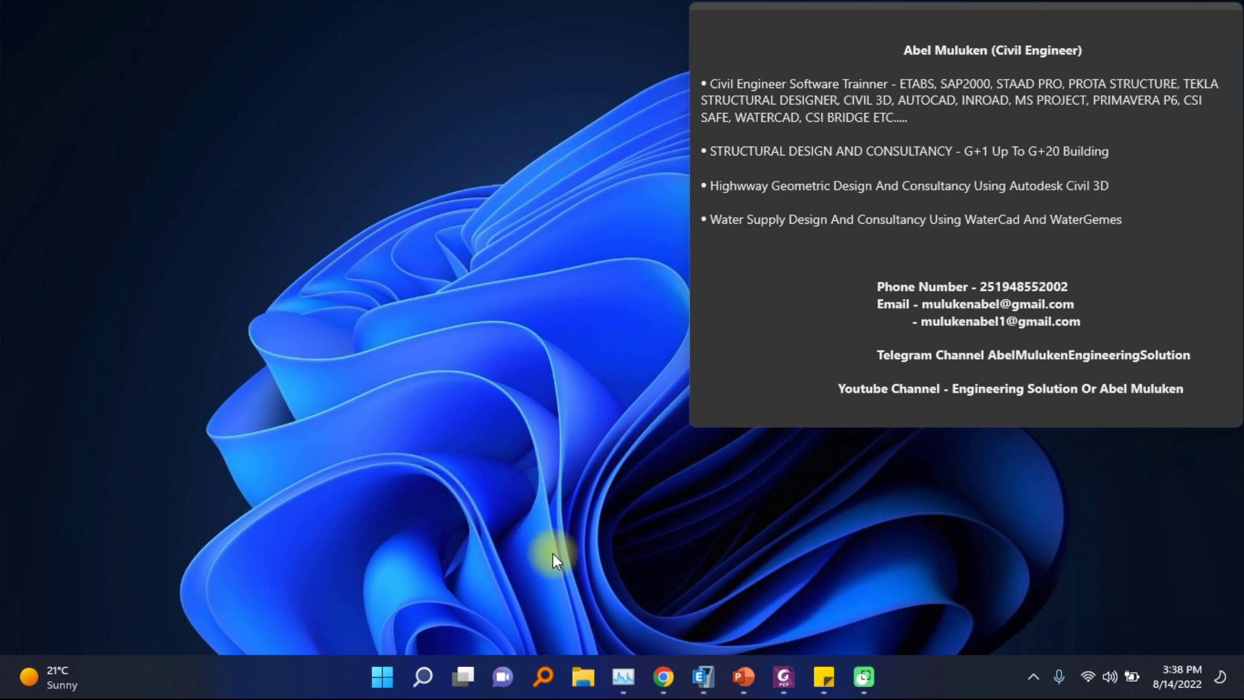
# Switch to ETABS and orbit the 3-D view to examine the hospital building model from its other side
pyautogui.click(702, 676)
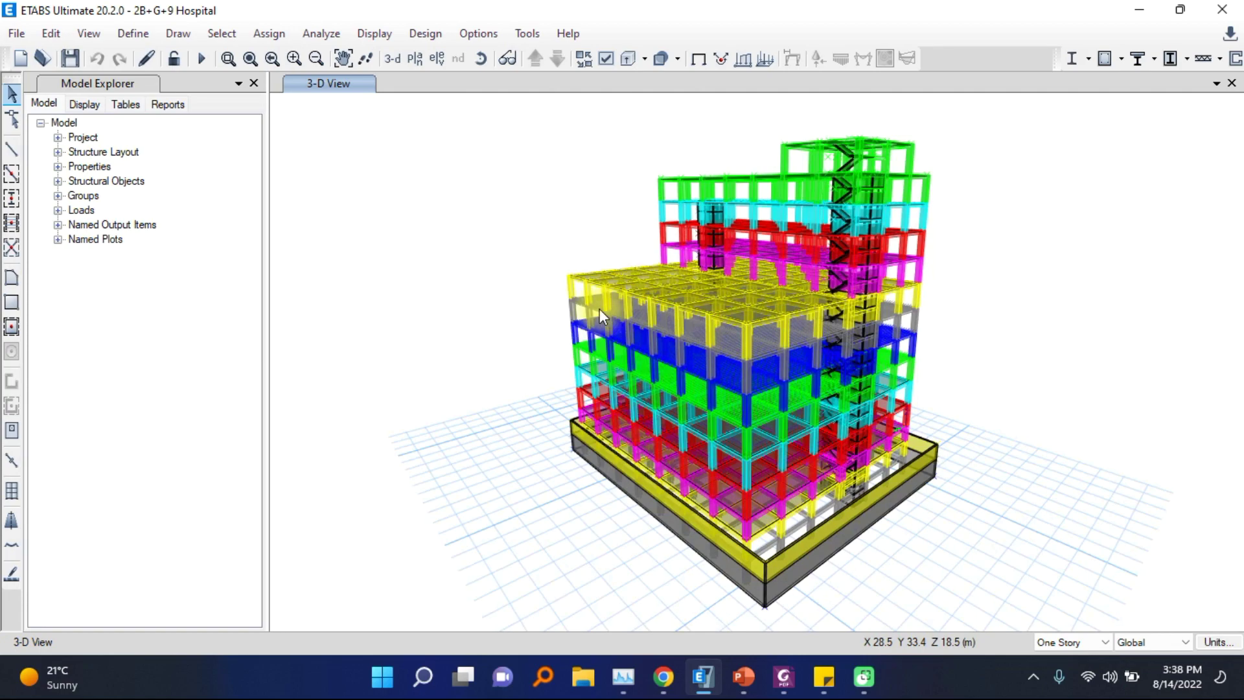
pyautogui.click(481, 59)
pyautogui.moveTo(500, 500); pyautogui.dragTo(627, 510)
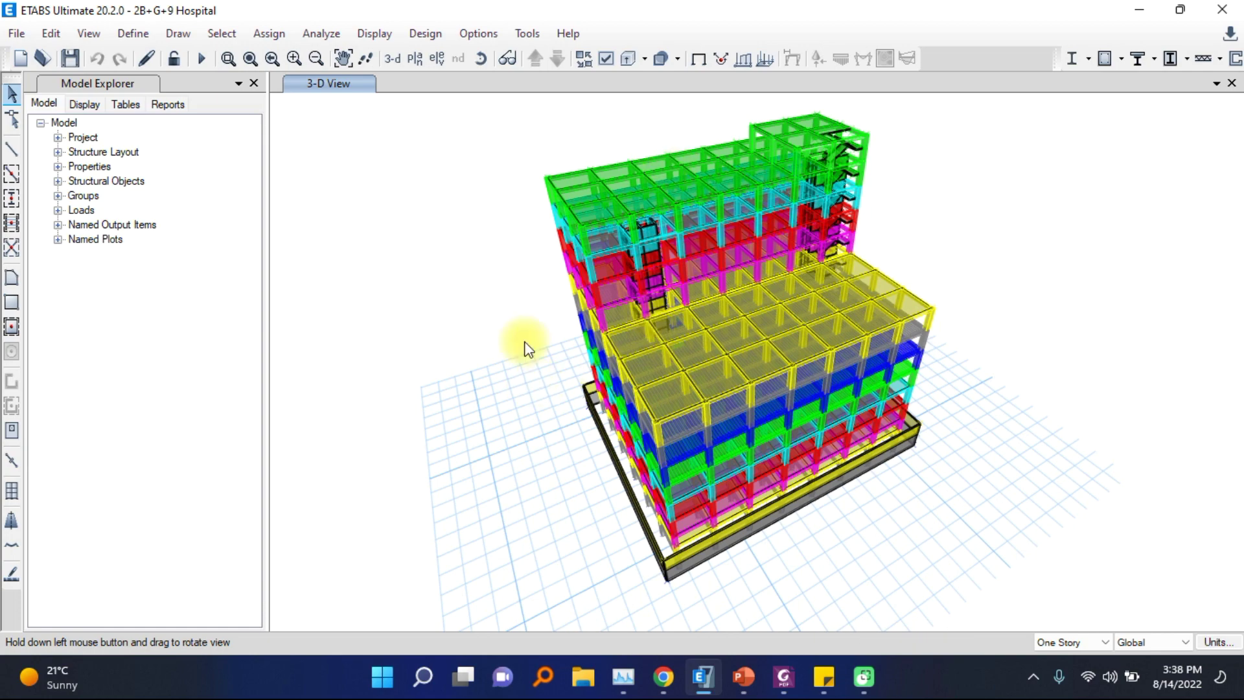
pyautogui.moveTo(477, 394); pyautogui.dragTo(476, 382)
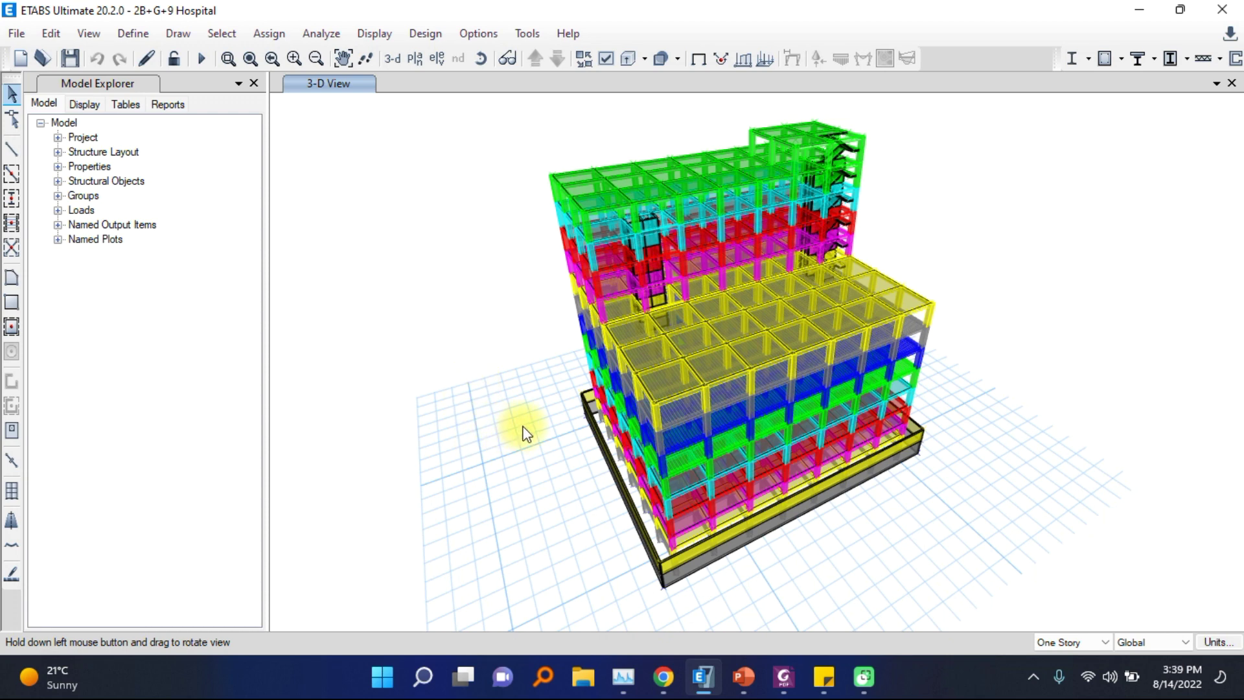
# Switch to Chrome, subscribe to the civil engineering YouTube channel and set its notifications to All
pyautogui.click(662, 676)
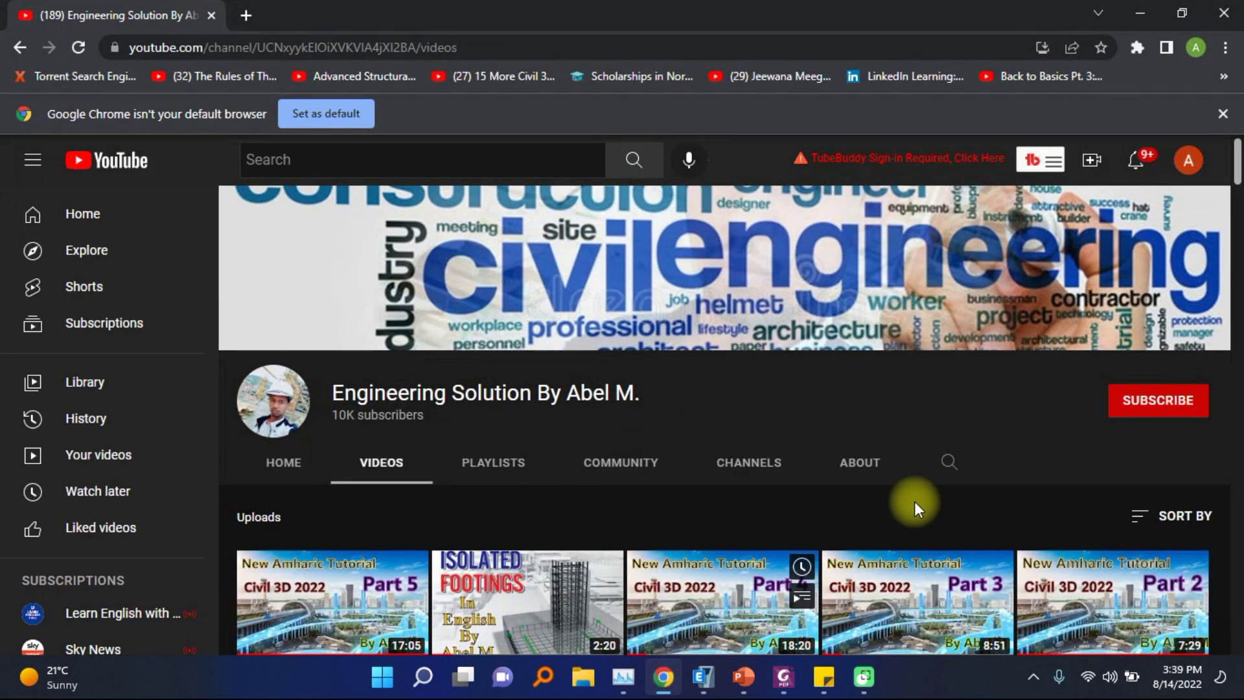
pyautogui.click(1140, 405)
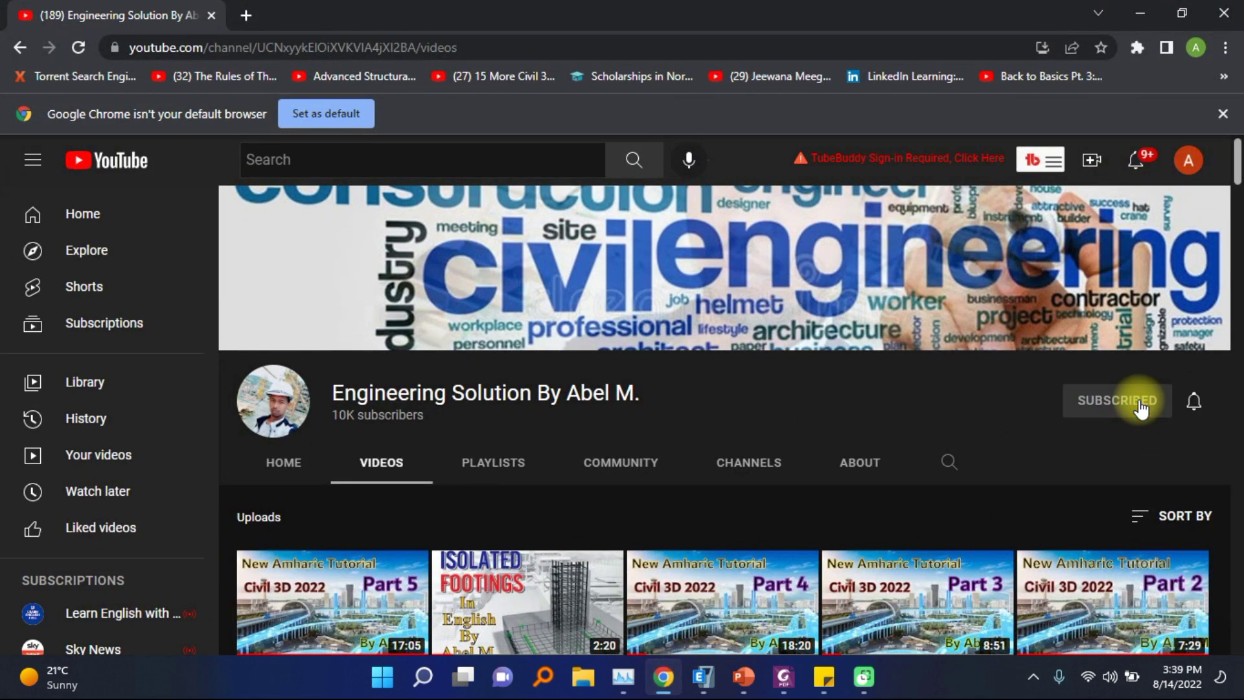
pyautogui.click(1193, 401)
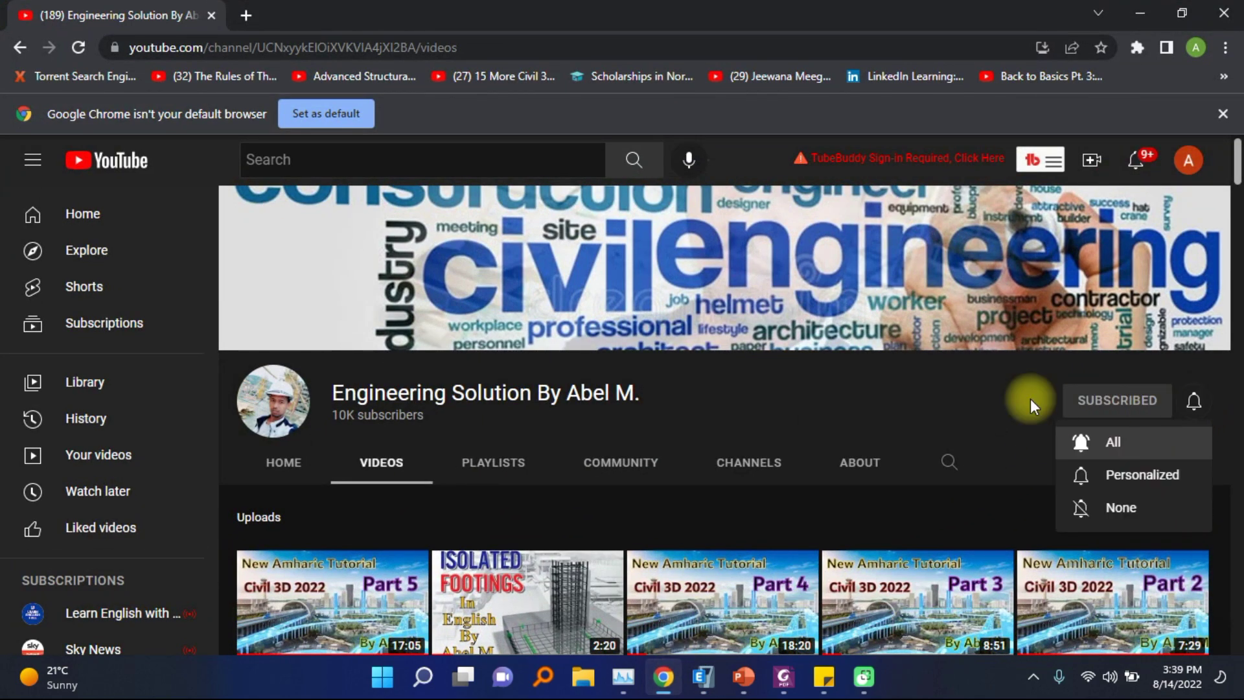
pyautogui.click(1109, 441)
# Look through the channel's list of uploaded videos, including the older ones, and return to ETABS
pyautogui.scroll(-4, 726, 453)
pyautogui.scroll(-10, 653, 458)
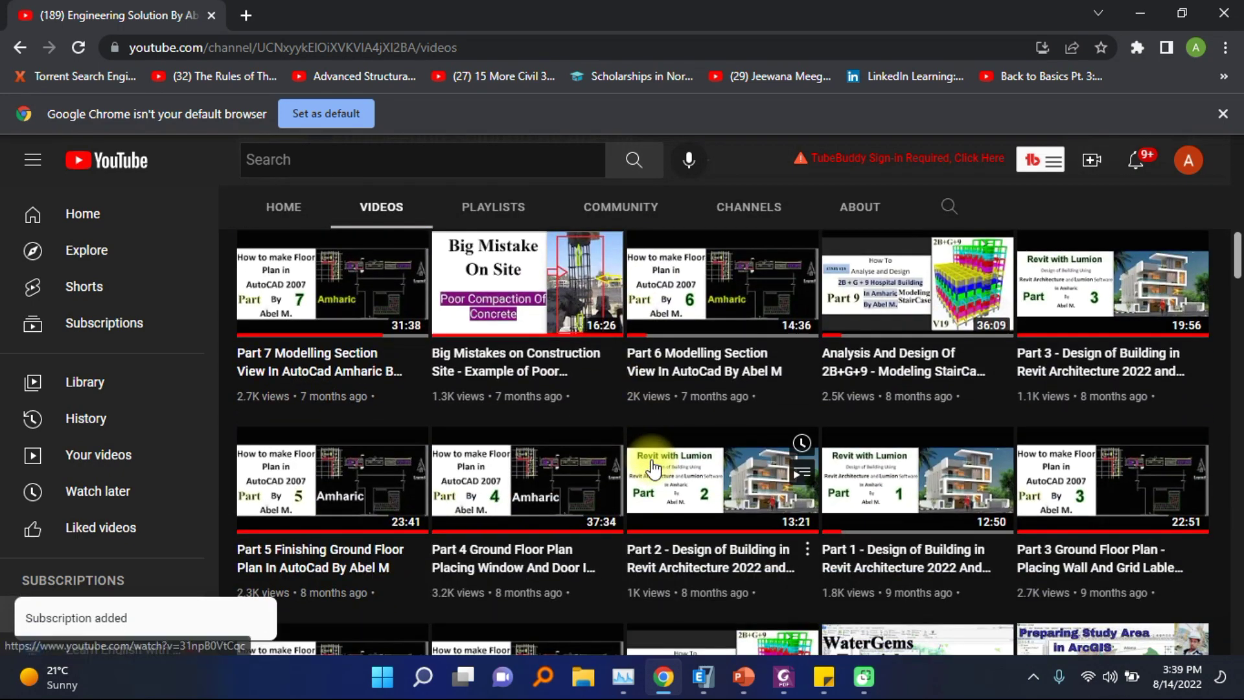
pyautogui.scroll(-10, 653, 466)
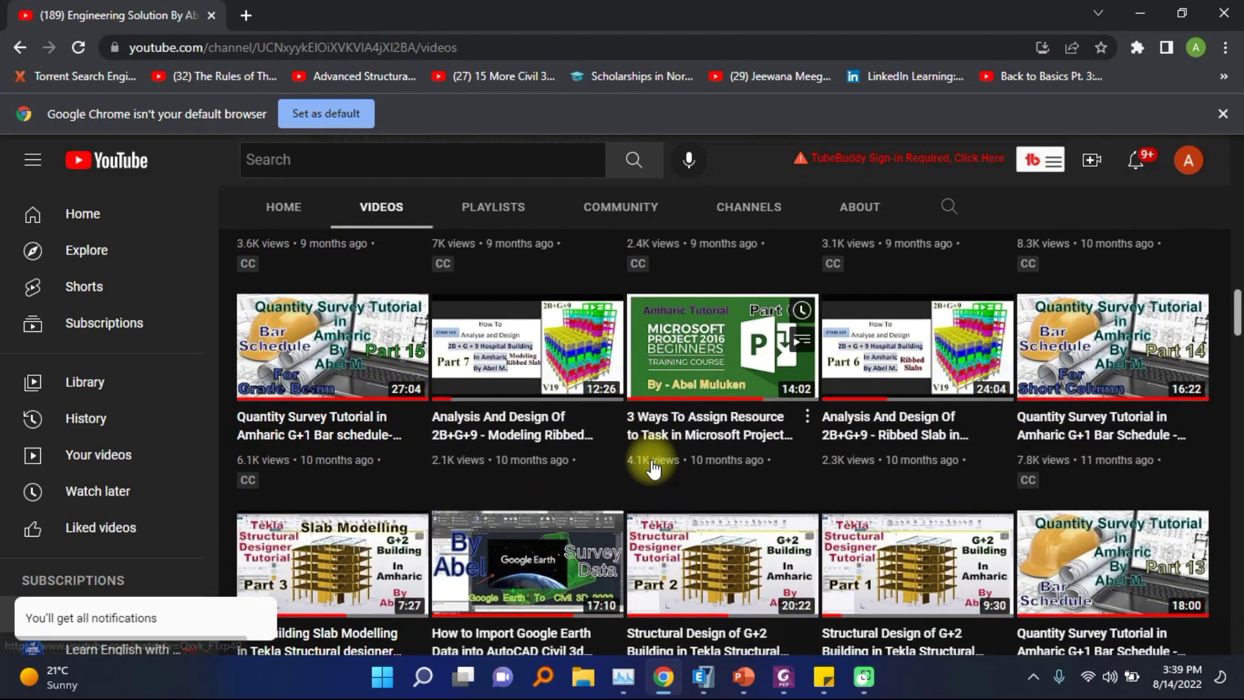
pyautogui.scroll(-10, 653, 467)
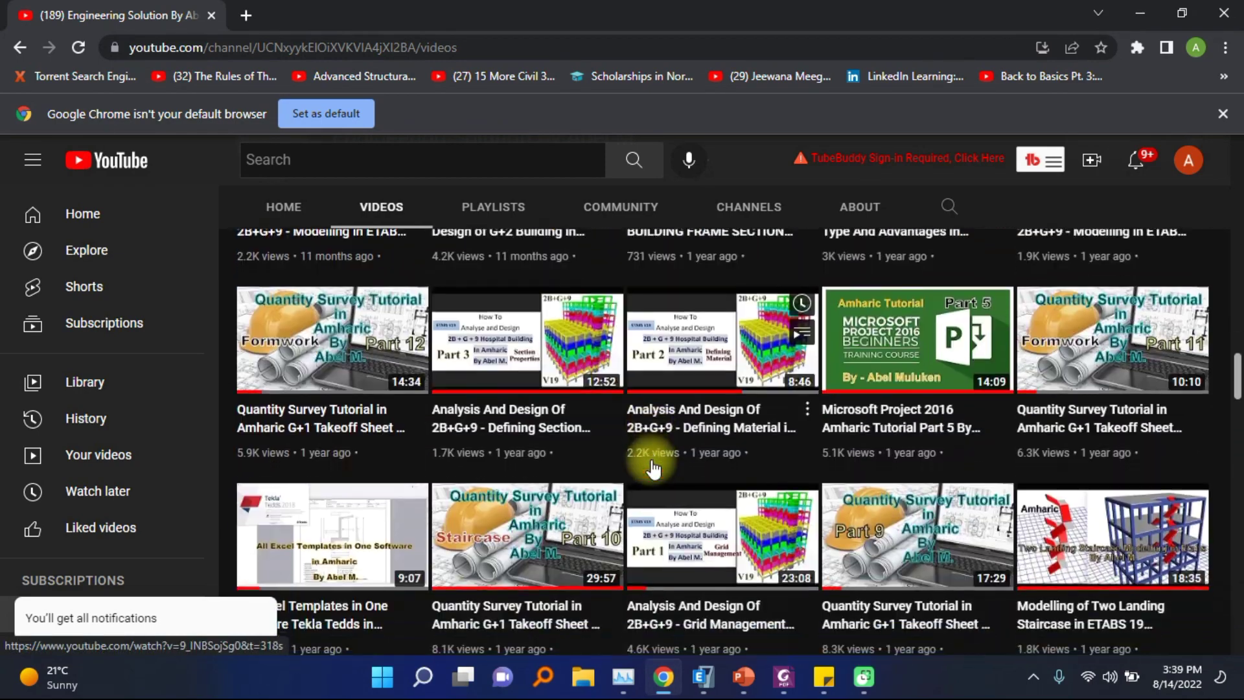
pyautogui.scroll(-7, 653, 467)
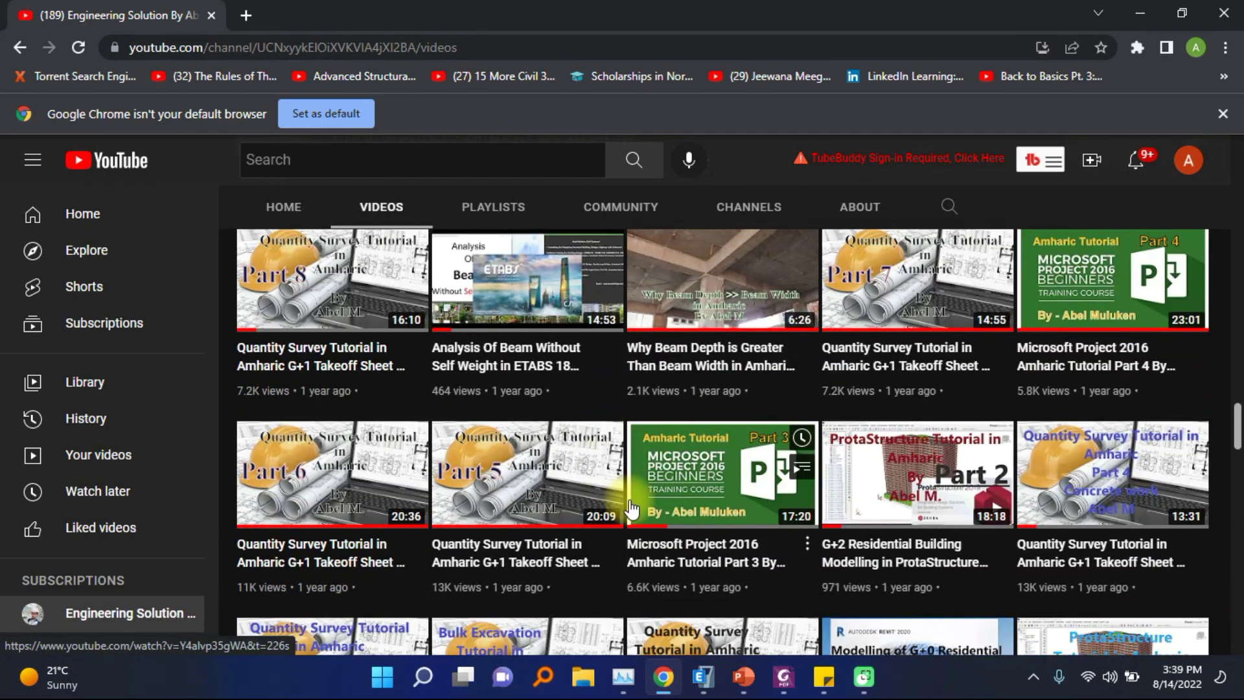
pyautogui.scroll(-6, 655, 508)
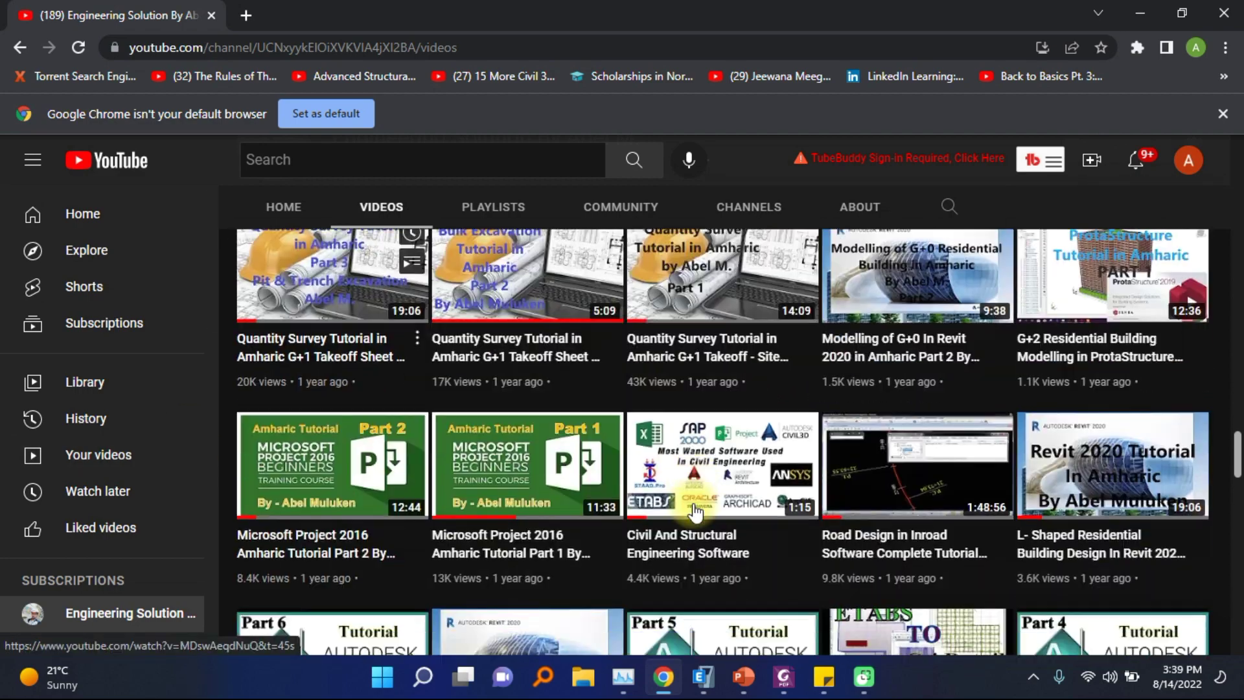
pyautogui.scroll(-15, 695, 511)
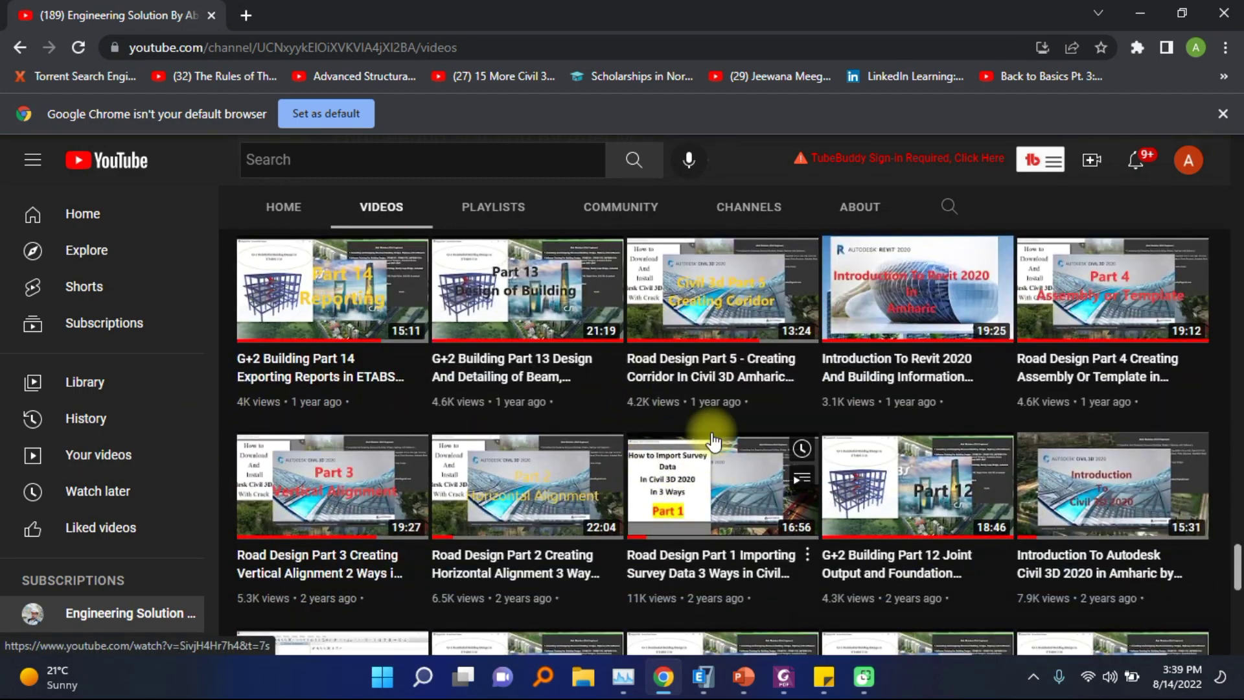
pyautogui.scroll(-4, 711, 434)
pyautogui.click(1134, 12)
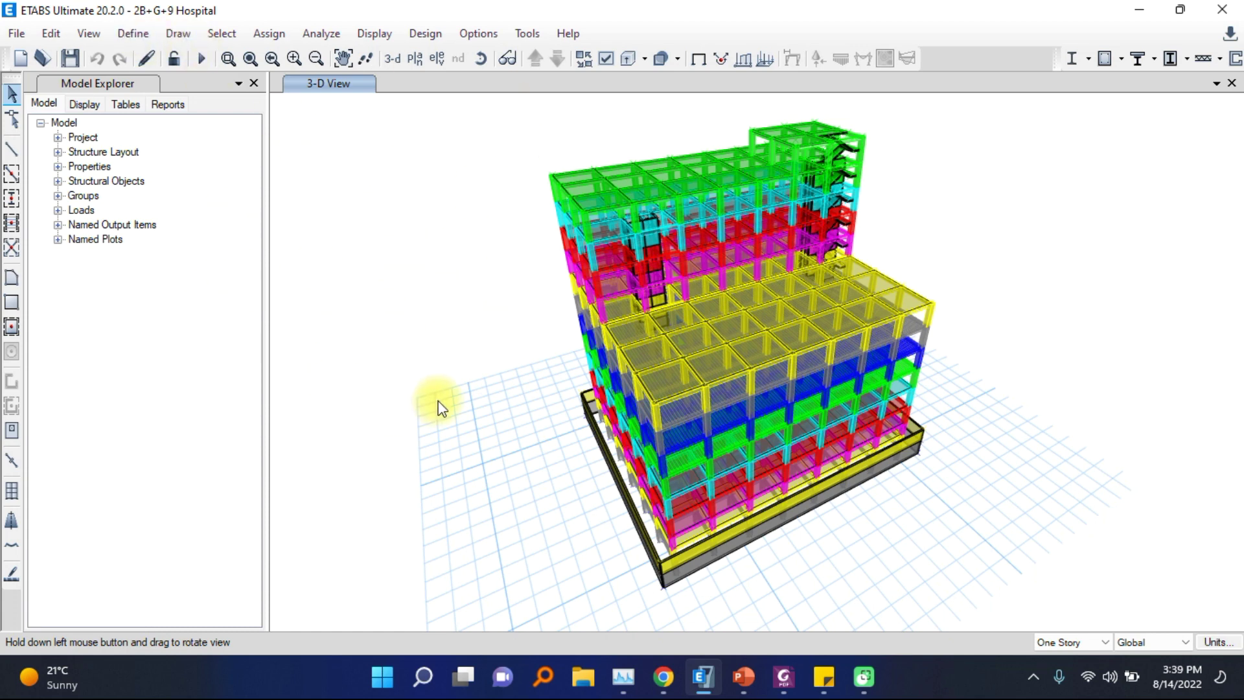
# Open the load pattern definitions and reposition their window over the model
pyautogui.click(132, 33)
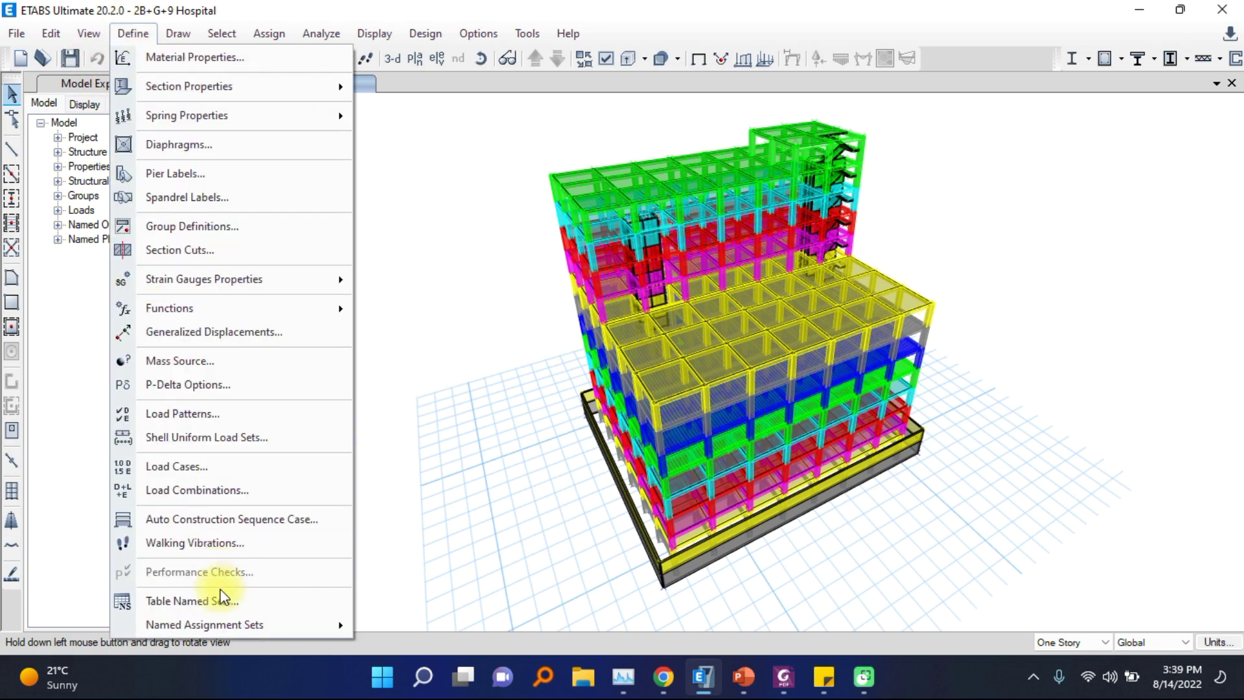
pyautogui.click(181, 412)
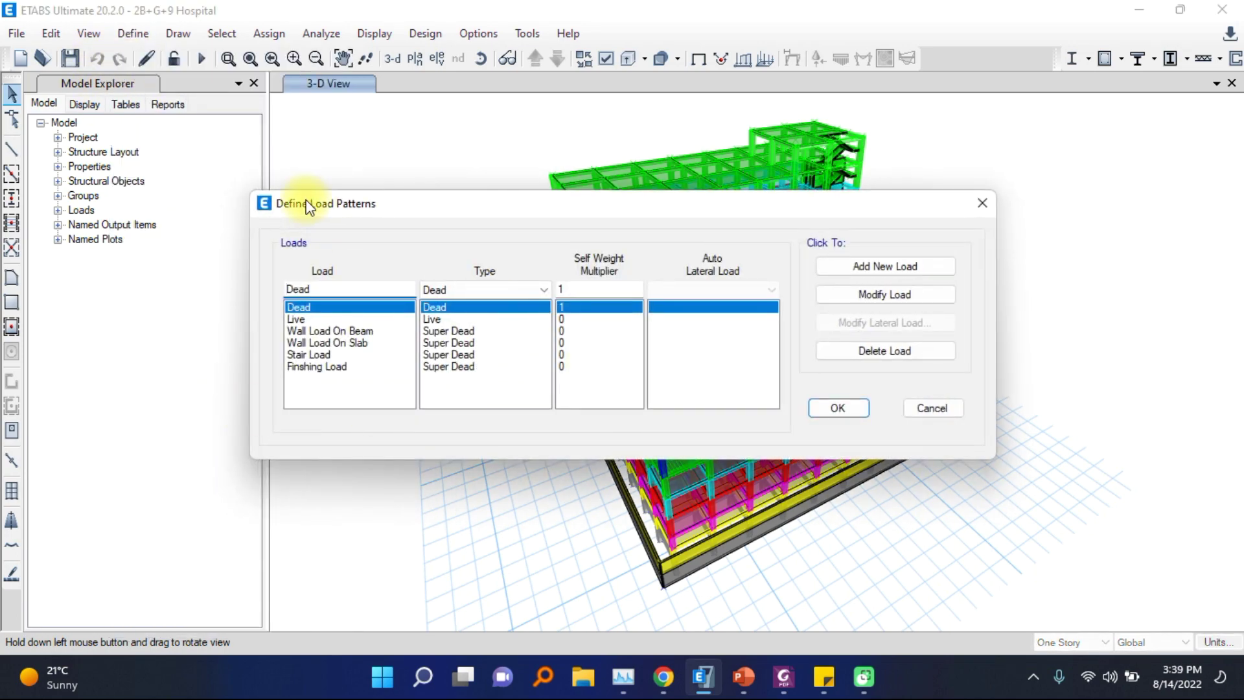
pyautogui.moveTo(310, 207); pyautogui.dragTo(220, 123)
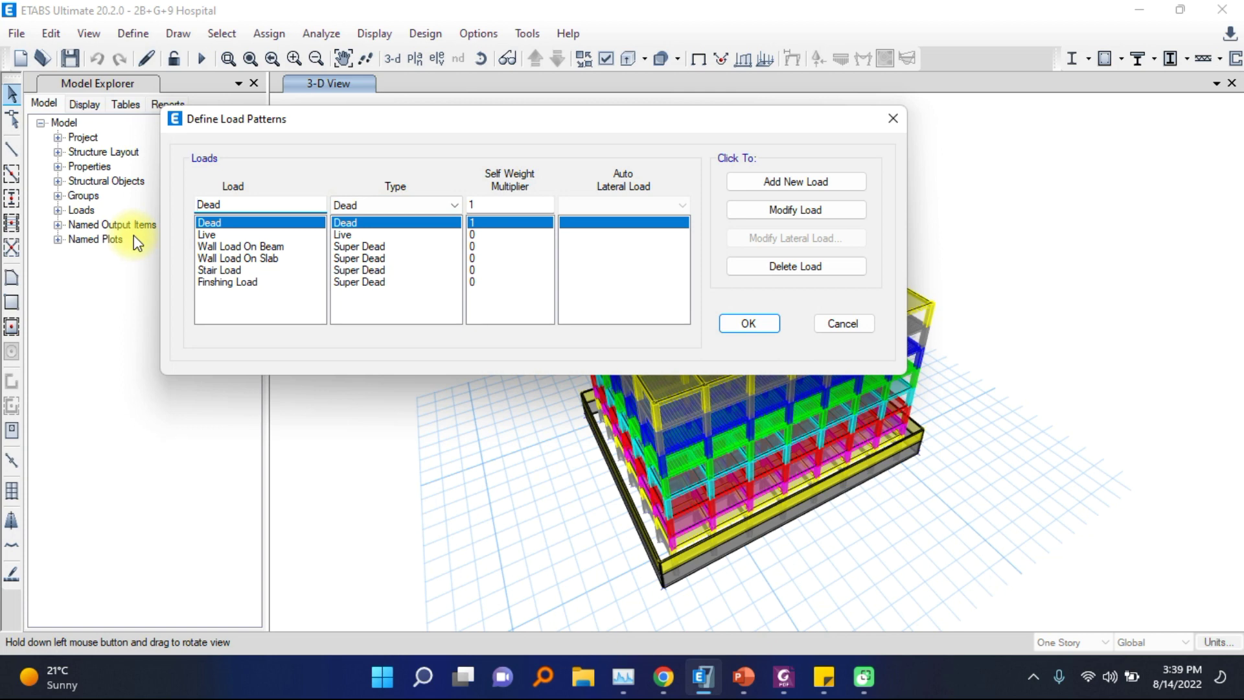
pyautogui.moveTo(585, 123); pyautogui.dragTo(630, 138)
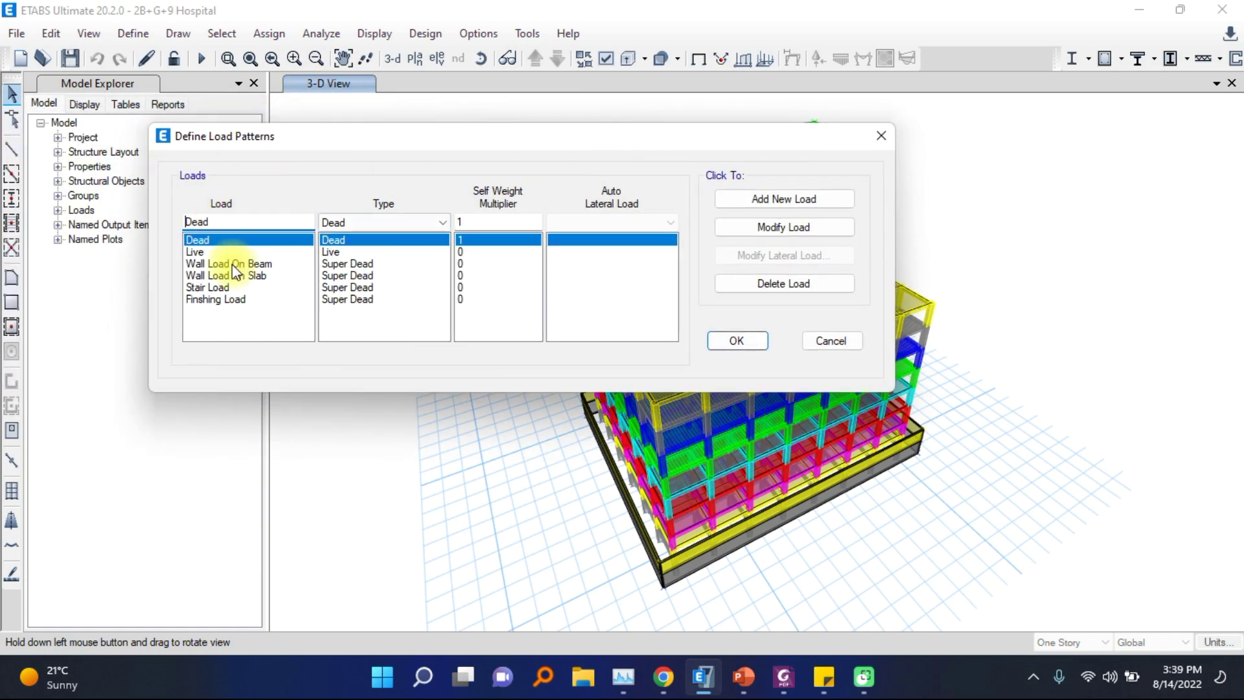
pyautogui.moveTo(308, 138)
pyautogui.mouseDown()
pyautogui.moveTo(367, 156)
pyautogui.moveTo(222, 185)
pyautogui.moveTo(301, 136)
pyautogui.mouseUp()
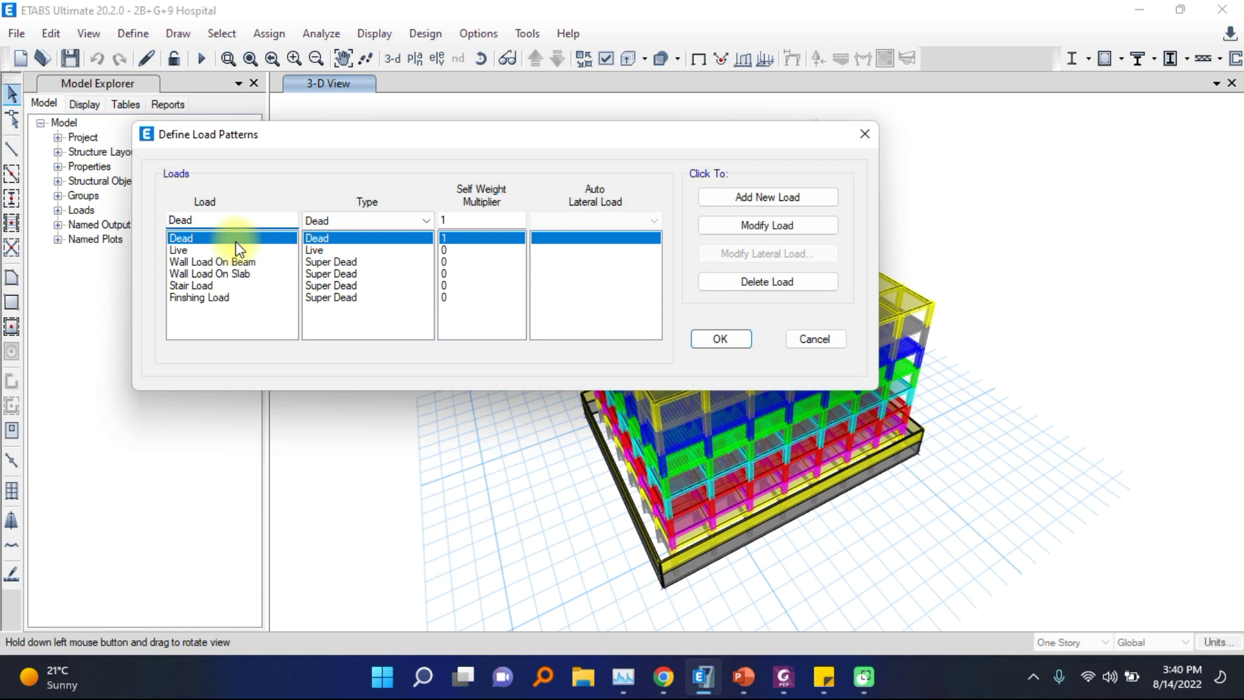
pyautogui.moveTo(257, 152); pyautogui.dragTo(246, 128)
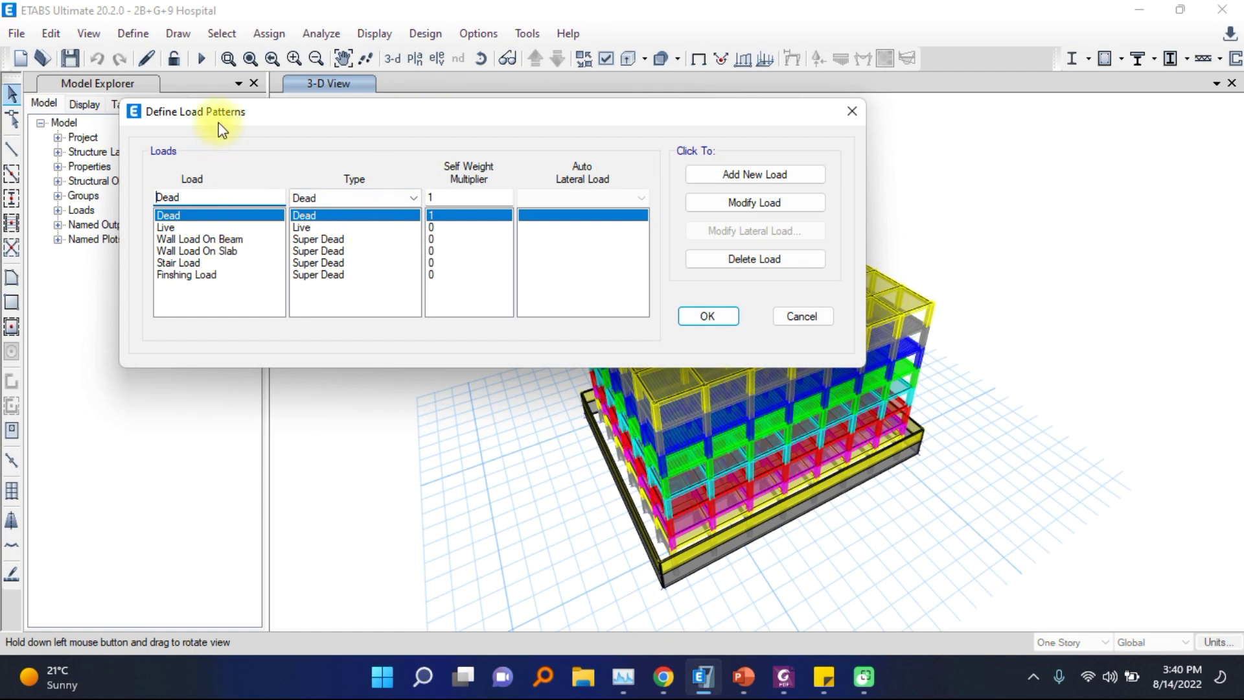
pyautogui.moveTo(173, 111); pyautogui.dragTo(176, 158)
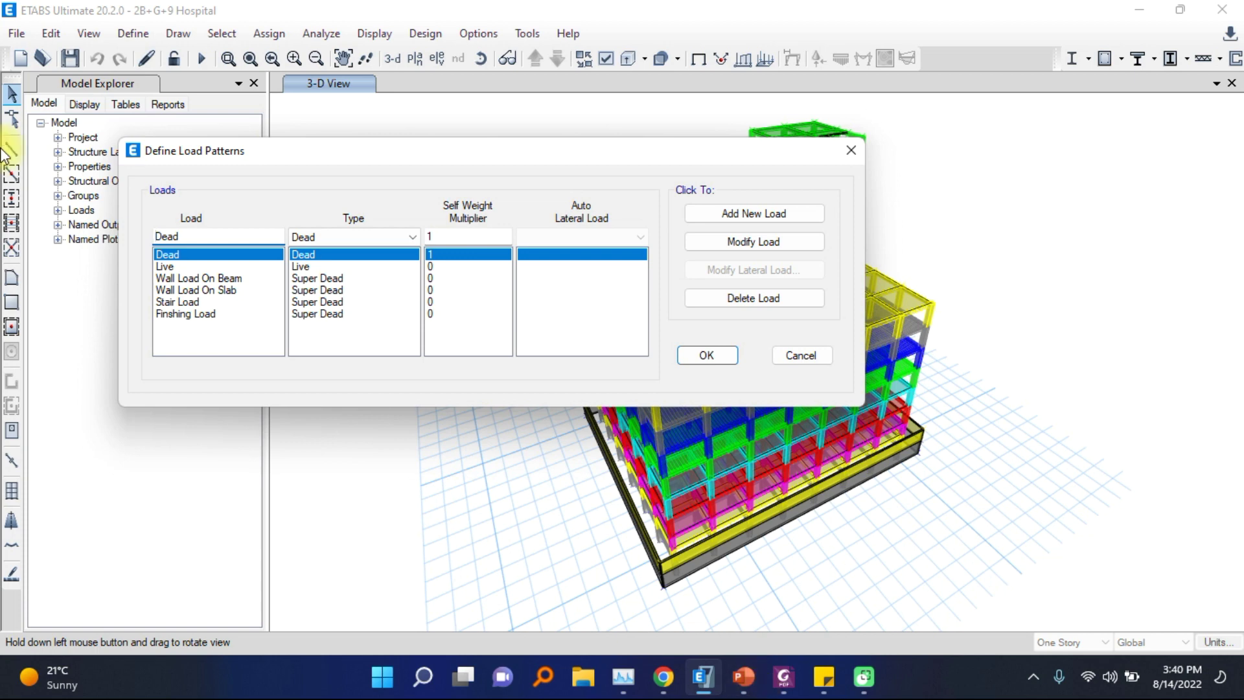
pyautogui.moveTo(244, 151); pyautogui.dragTo(257, 145)
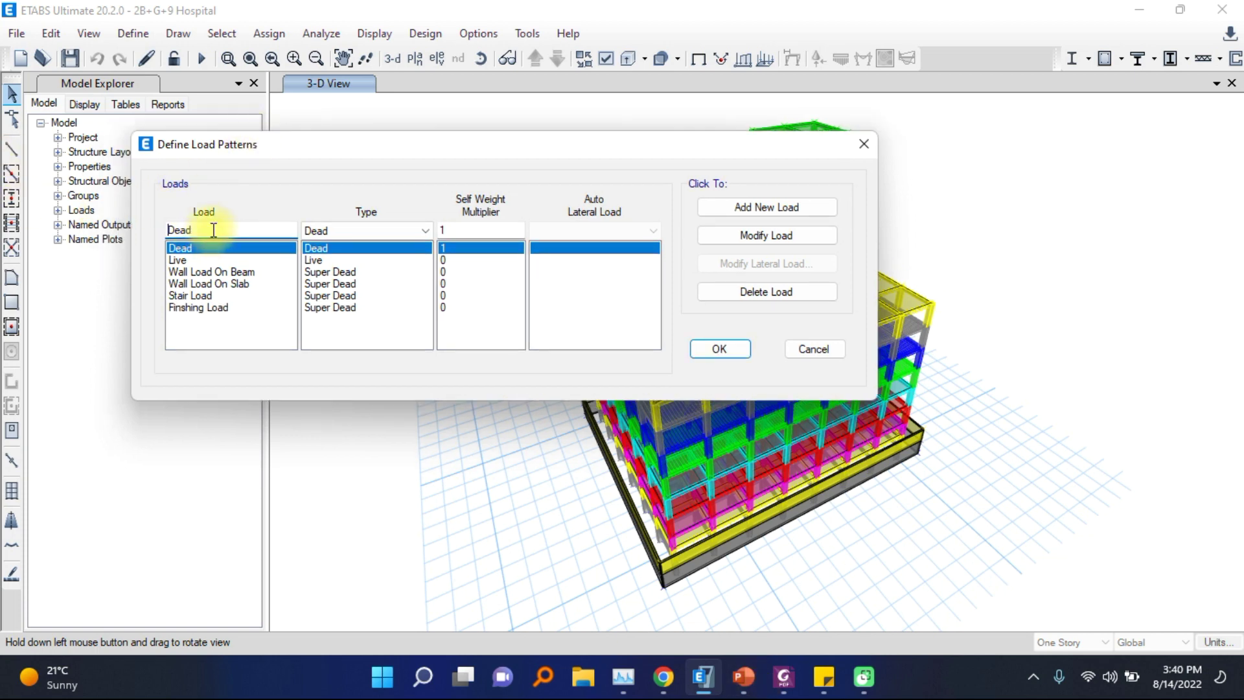
# Add a load pattern named EQ+Y of type Seismic with the EUROCODE8 2004 auto lateral load
pyautogui.moveTo(213, 230); pyautogui.dragTo(150, 225)
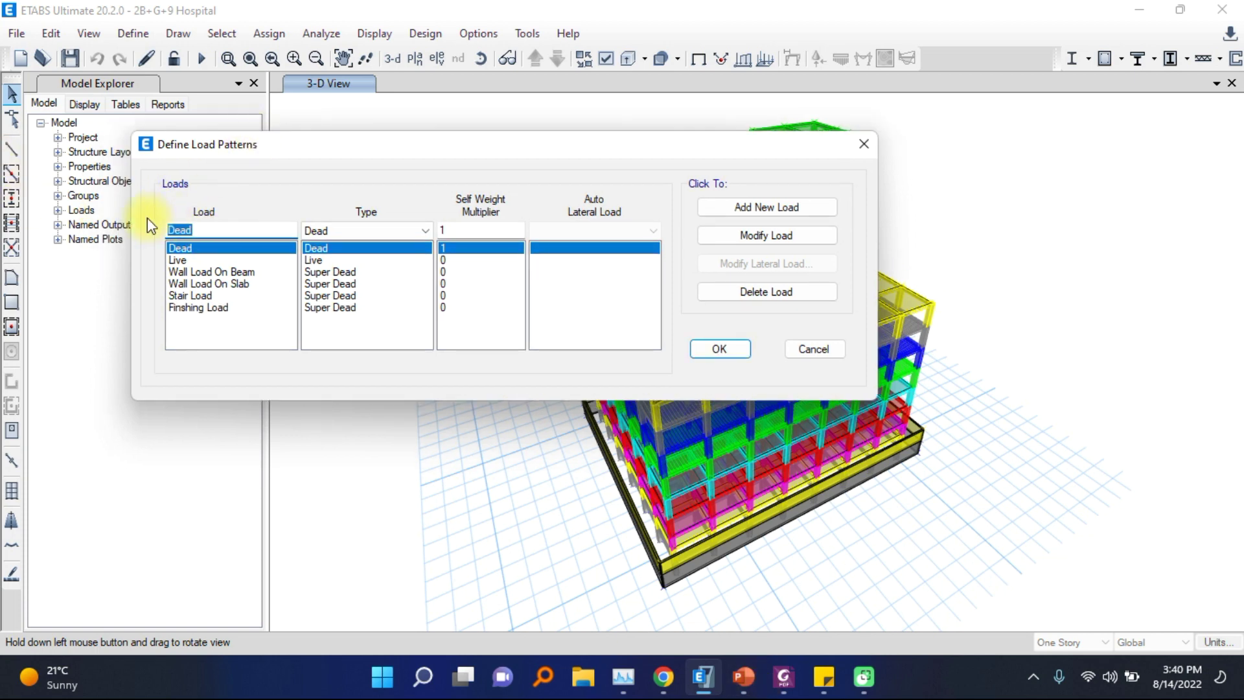
pyautogui.write('EQ+Y')
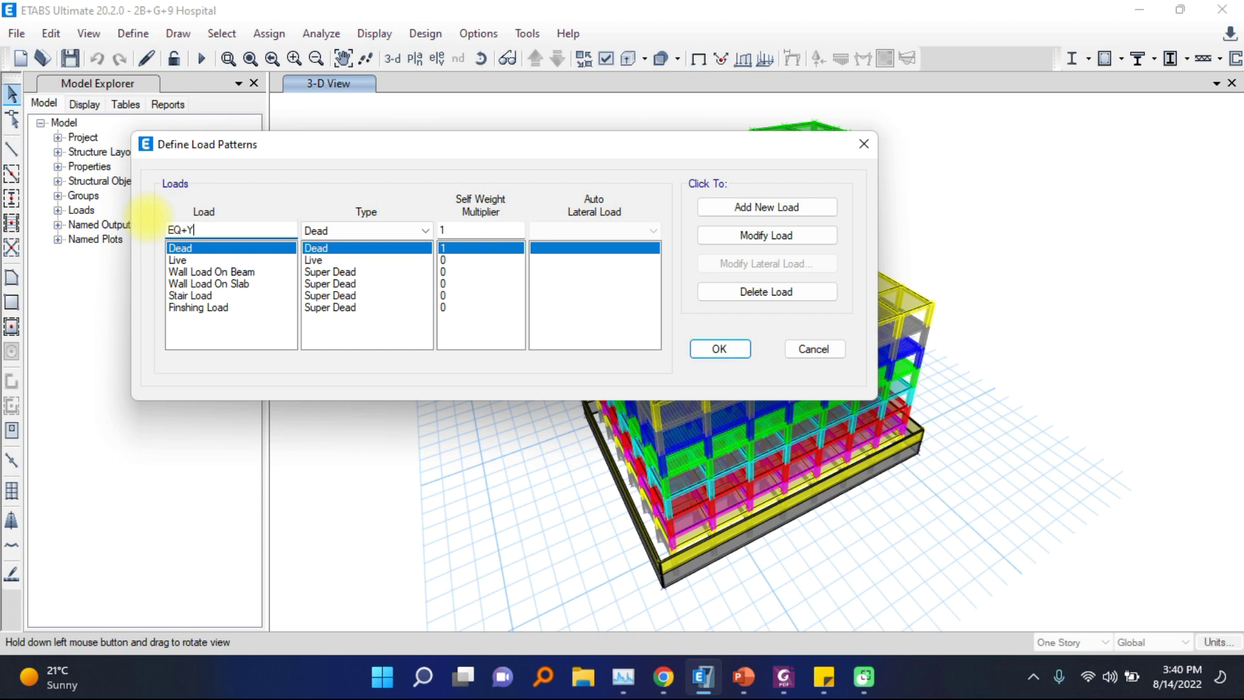
pyautogui.click(354, 232)
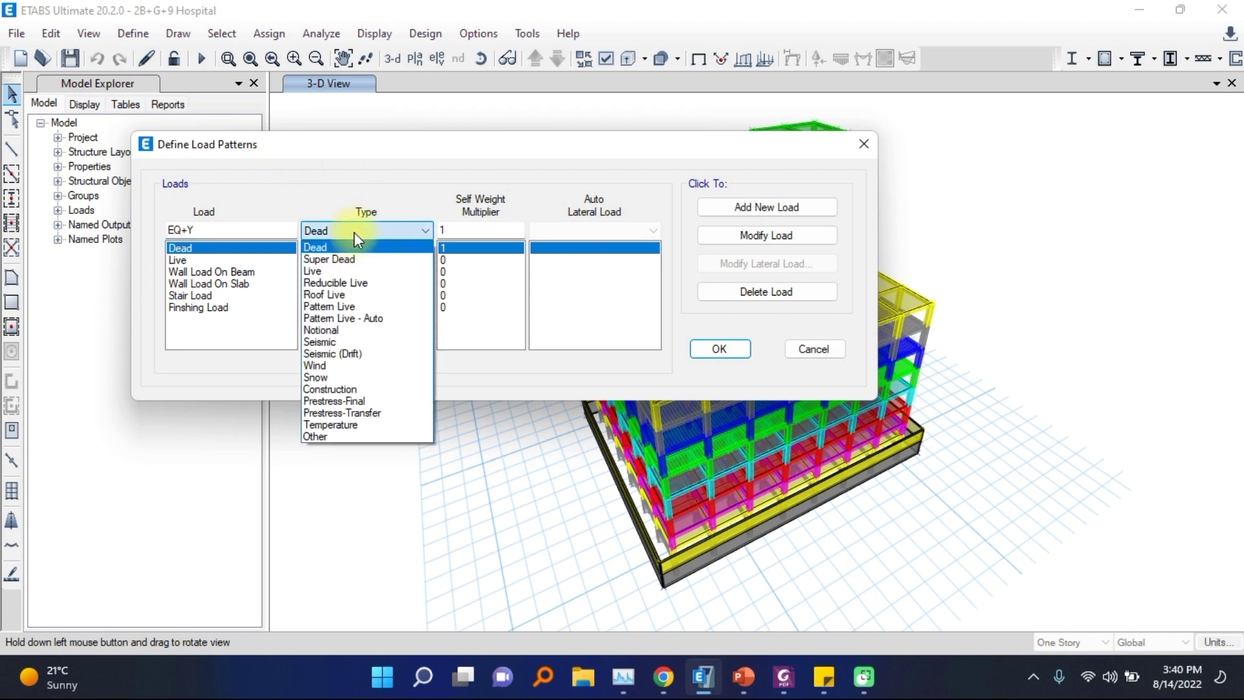
pyautogui.click(329, 341)
pyautogui.moveTo(278, 232); pyautogui.dragTo(130, 230)
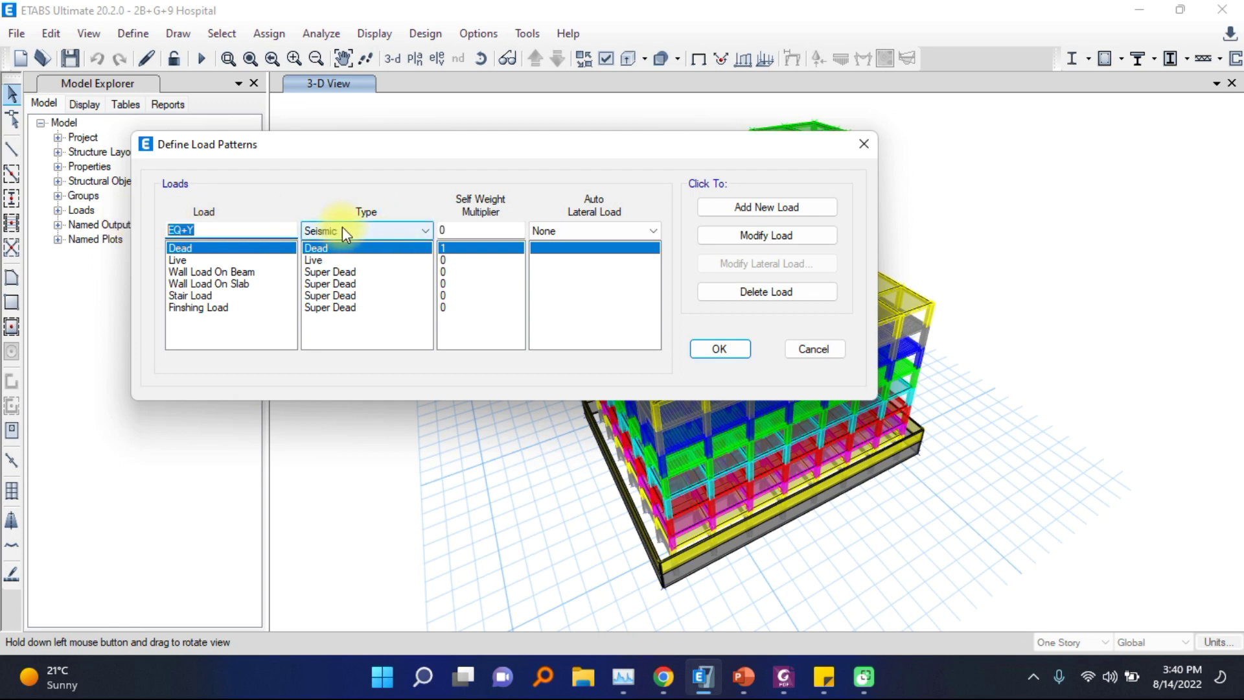
pyautogui.moveTo(459, 227); pyautogui.dragTo(411, 224)
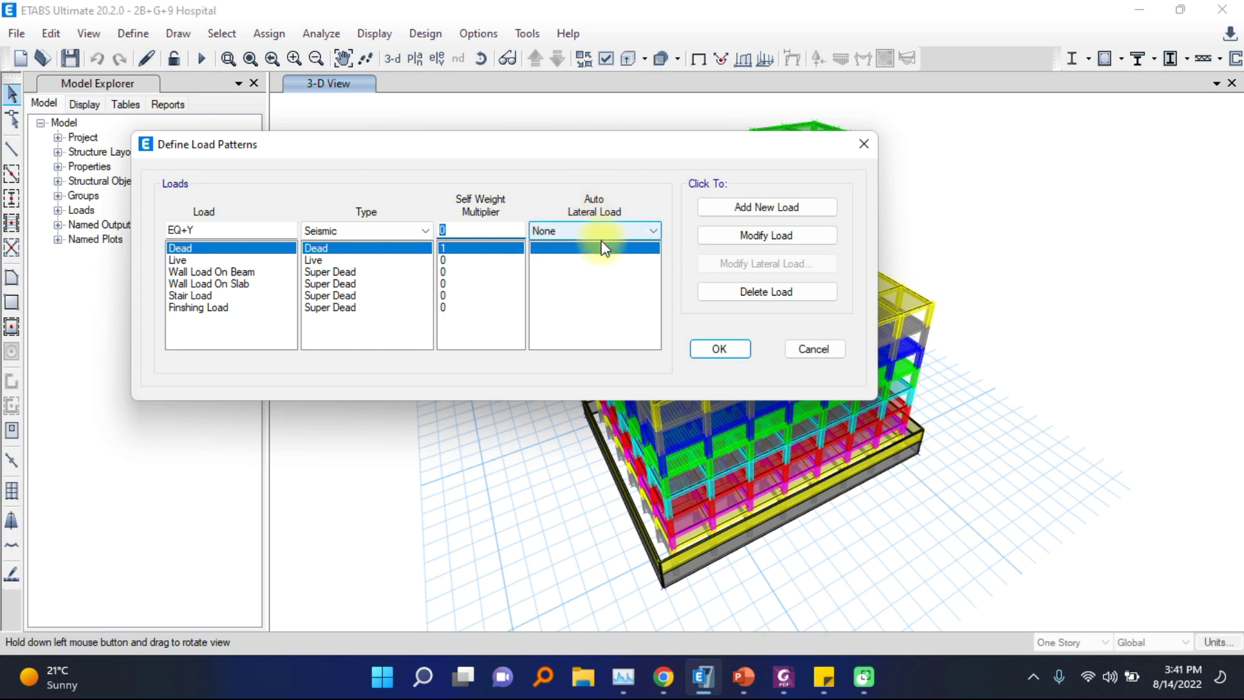
pyautogui.click(577, 231)
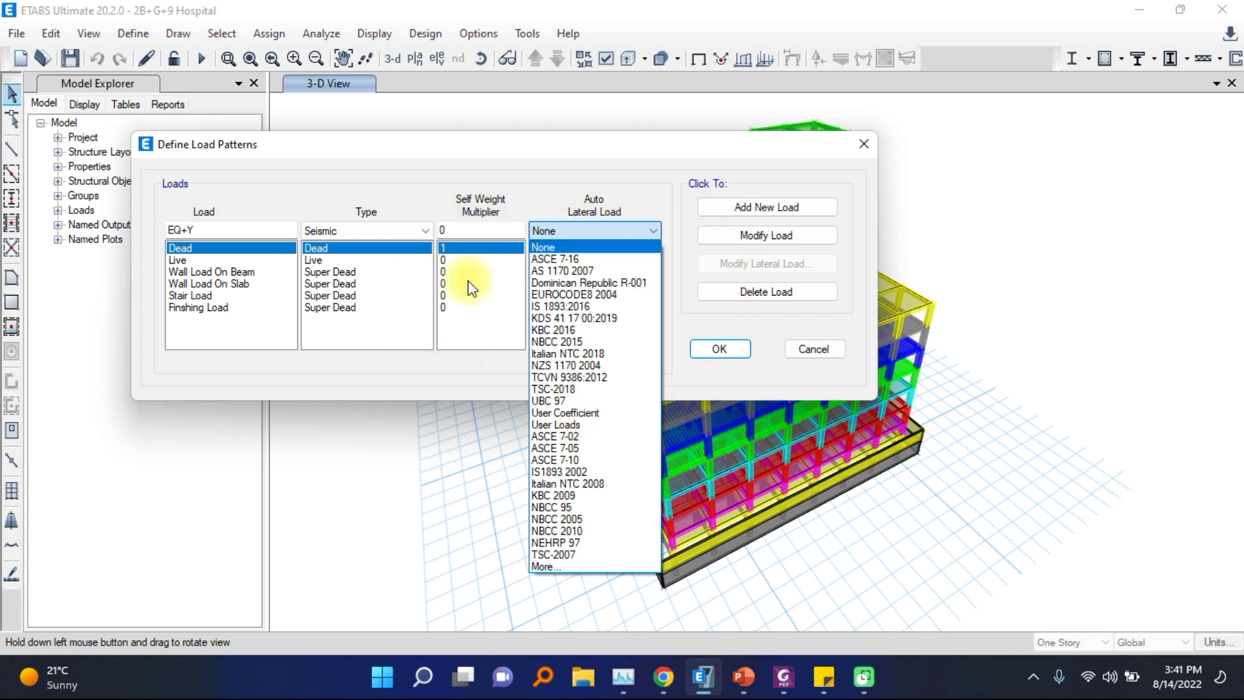
pyautogui.click(586, 294)
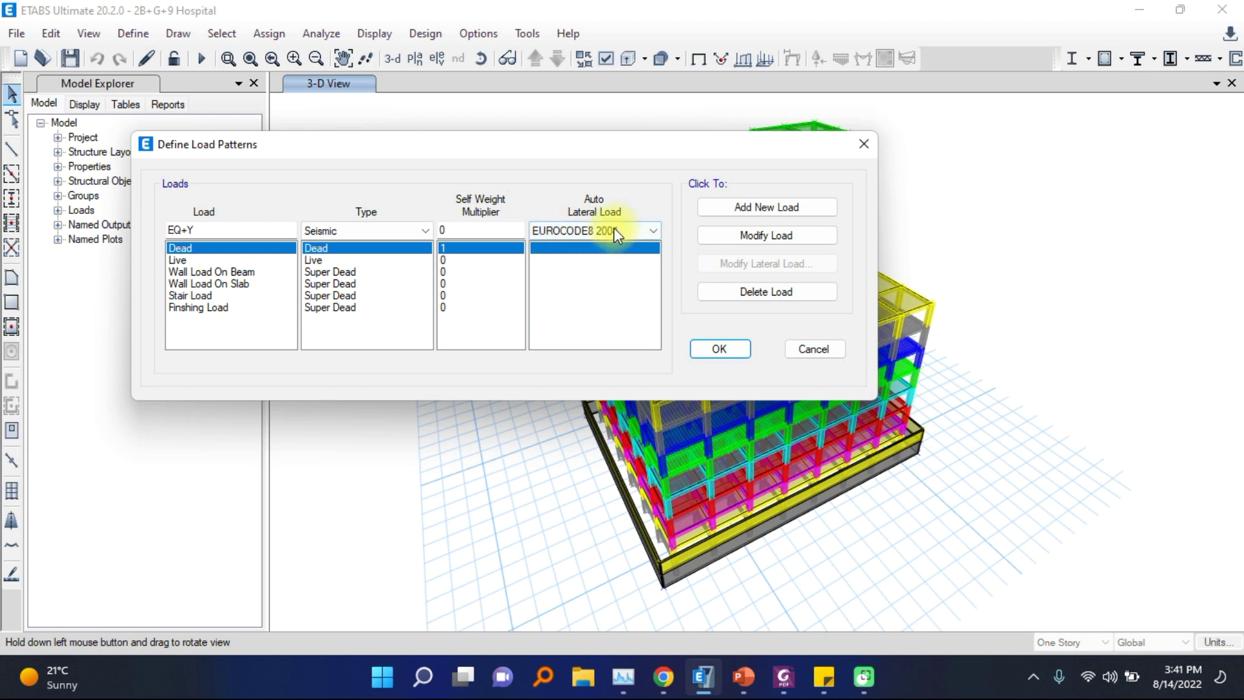
pyautogui.click(739, 210)
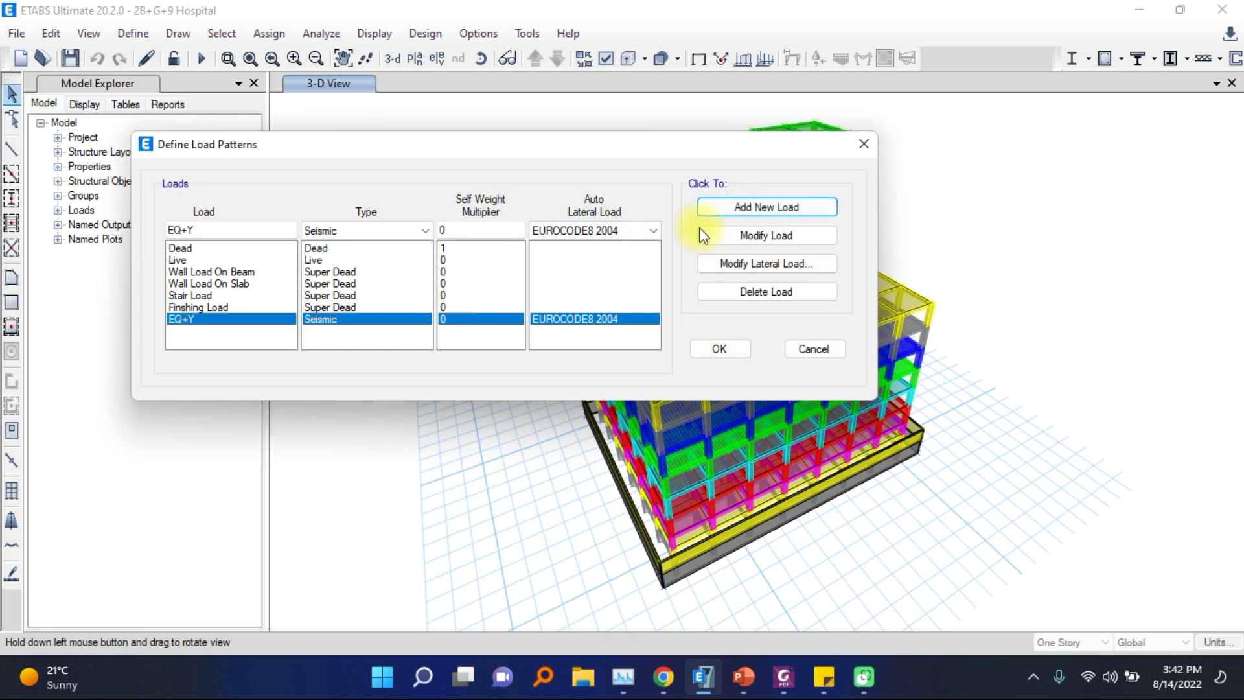
# Add three more Seismic load patterns named EQ-Y, EQ+X and EQ-X, all using EUROCODE8 2004
pyautogui.click(187, 229)
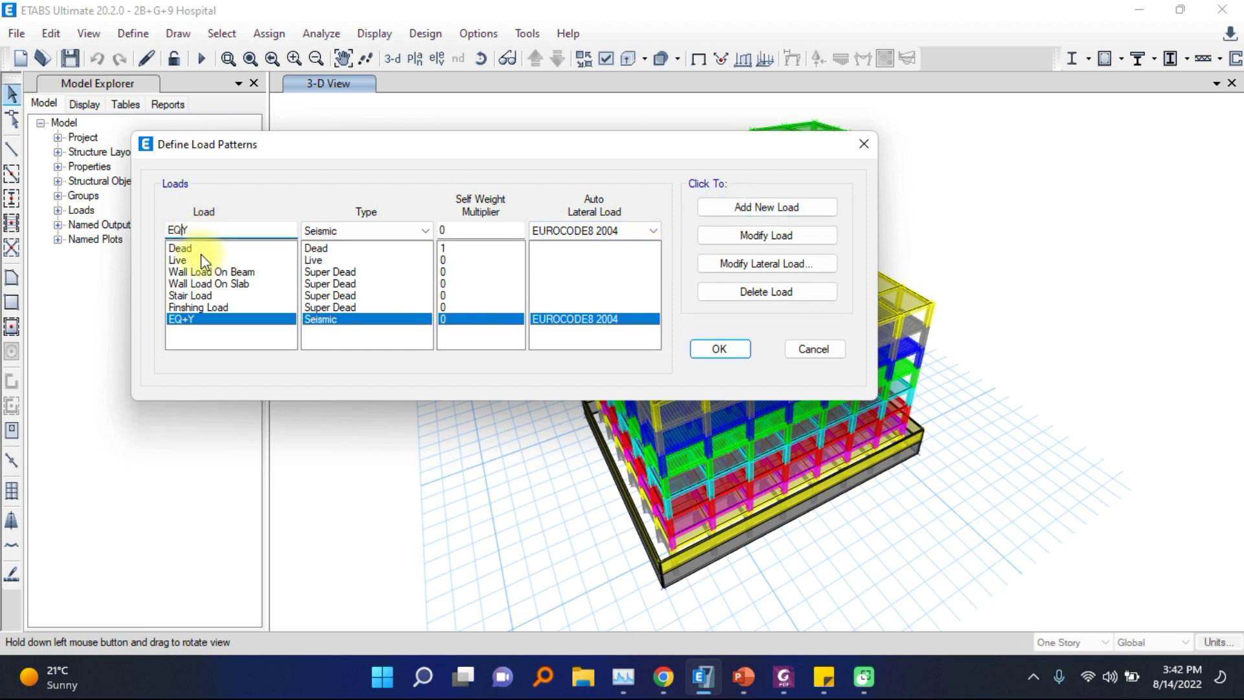
pyautogui.write('-')
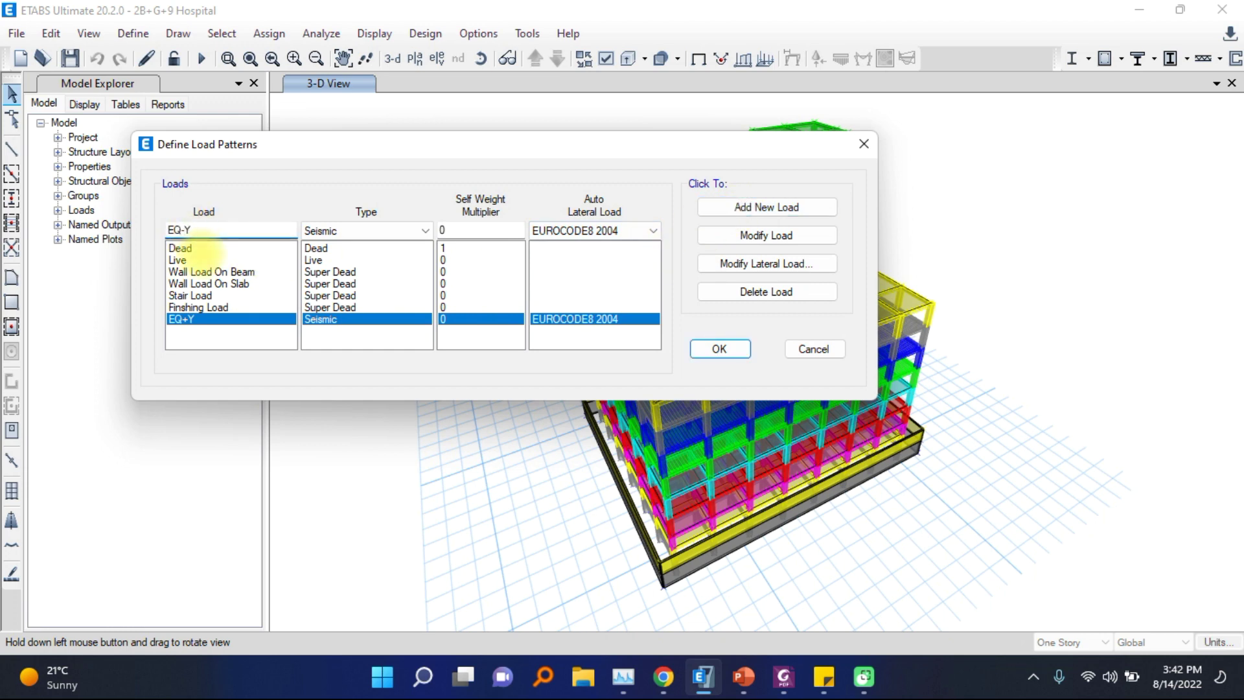
pyautogui.click(767, 209)
pyautogui.click(219, 232)
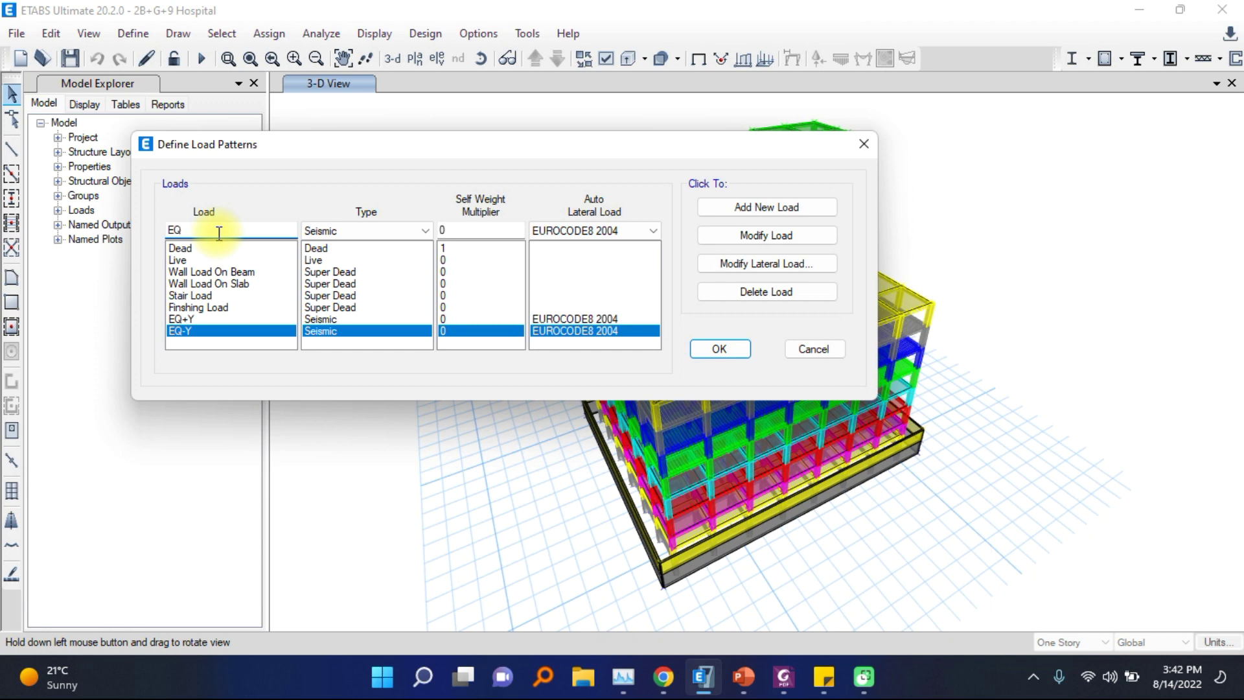
pyautogui.write('+X')
pyautogui.click(752, 214)
pyautogui.click(187, 230)
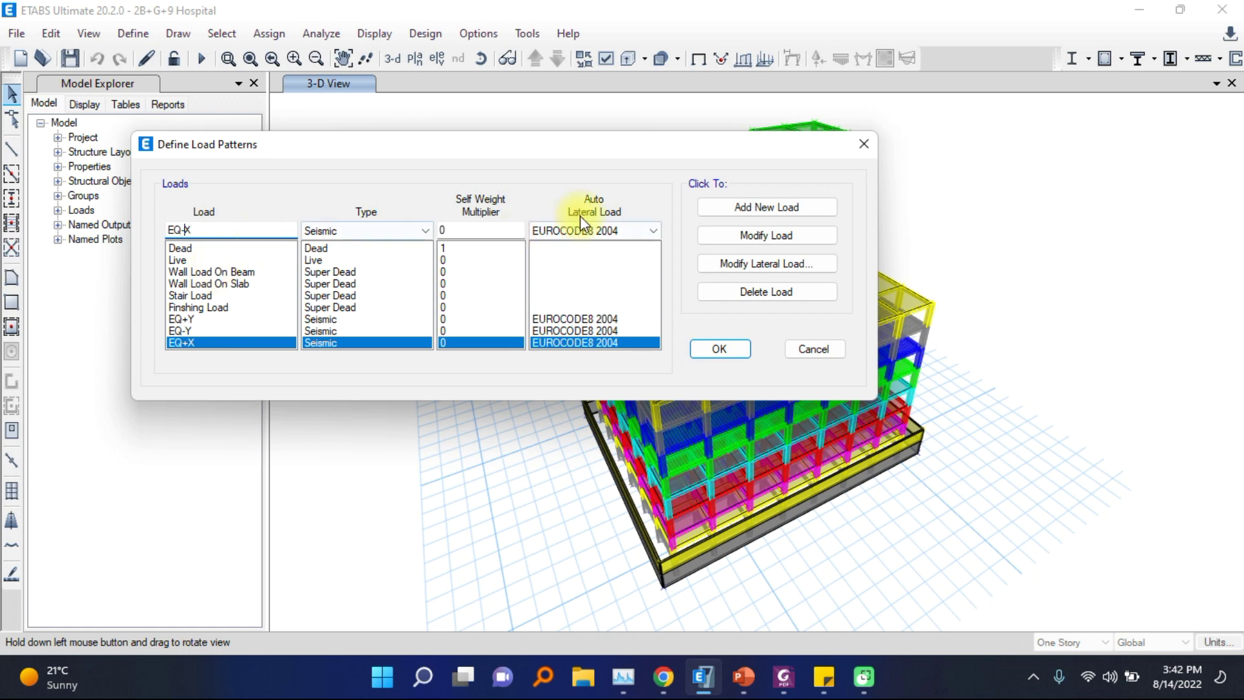
pyautogui.click(714, 209)
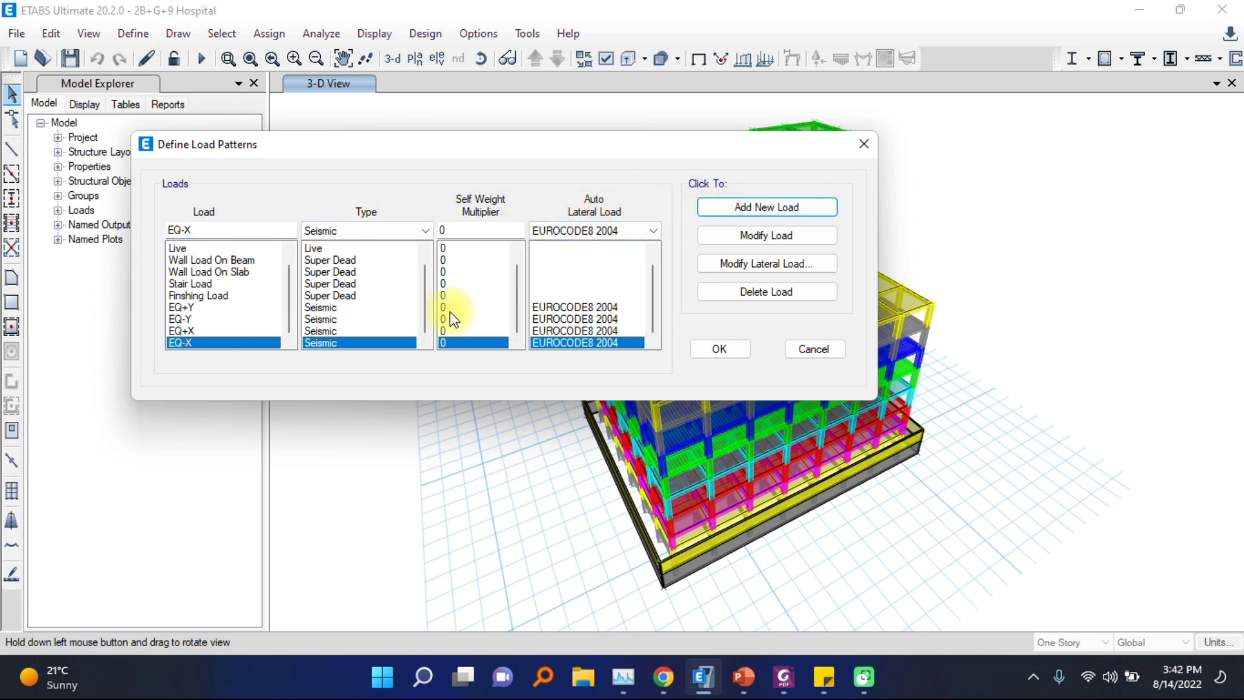
pyautogui.click(176, 307)
pyautogui.click(176, 319)
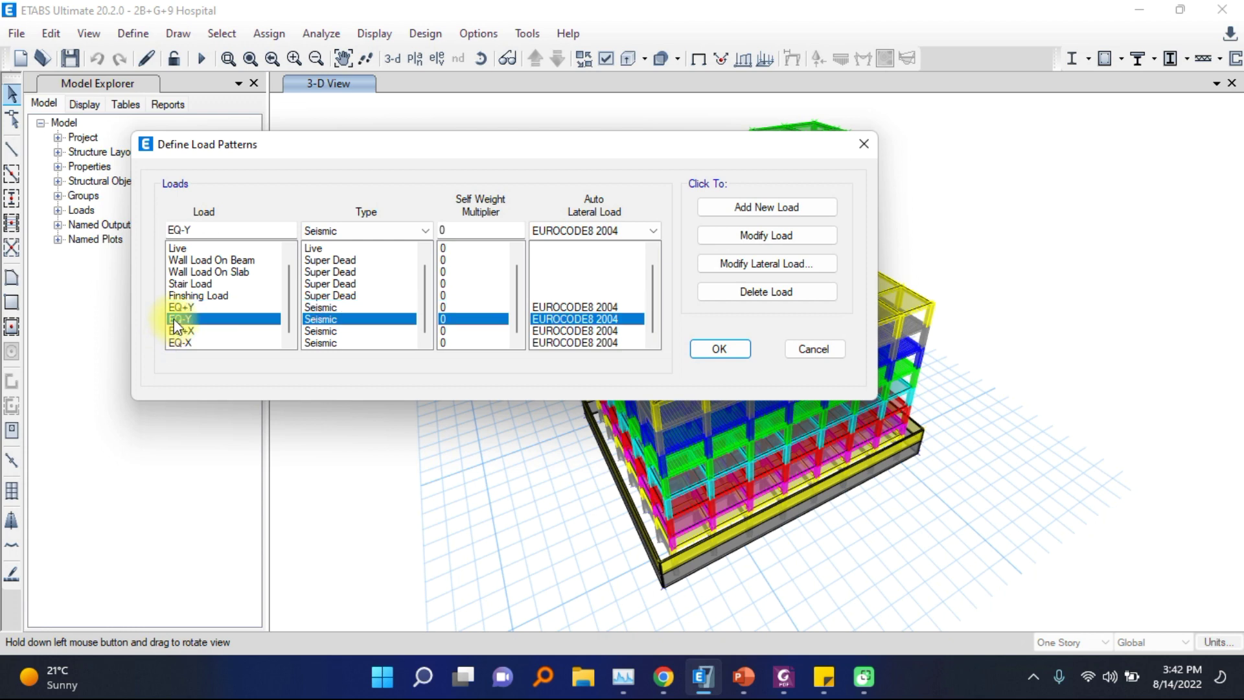
# Go through the four EQ load patterns and open the lateral load settings of EQ+Y, moving them clear of the pattern list
pyautogui.click(180, 331)
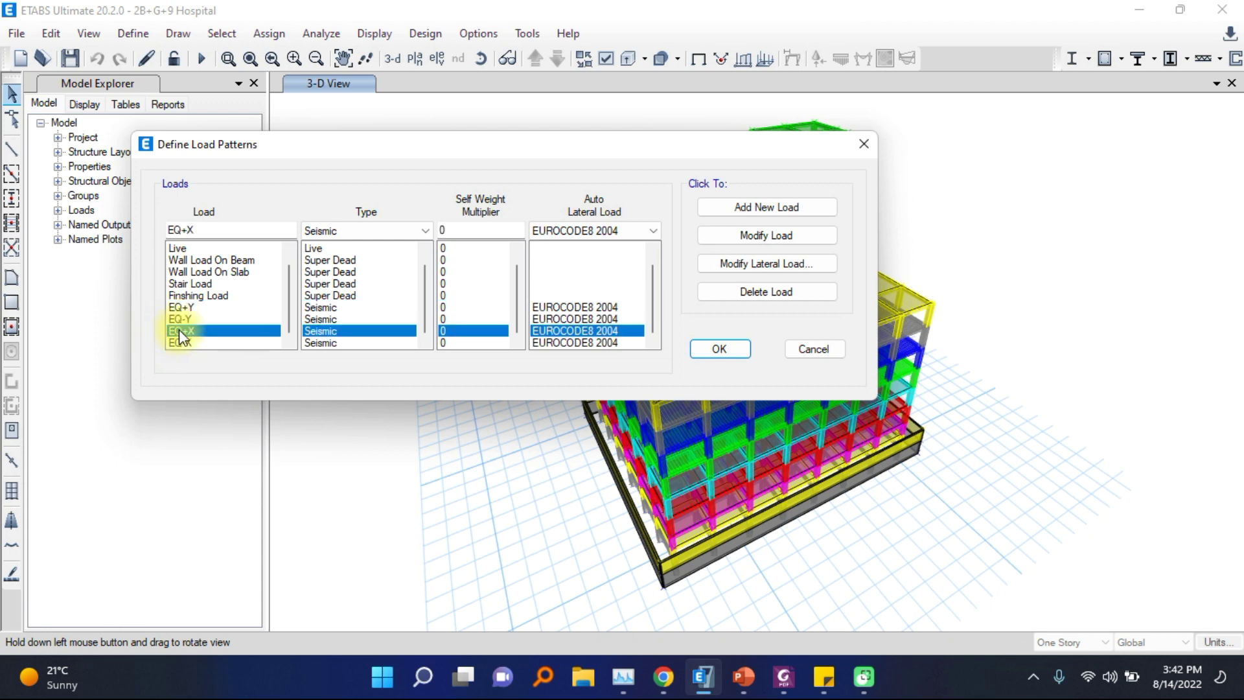
pyautogui.click(184, 343)
pyautogui.click(178, 307)
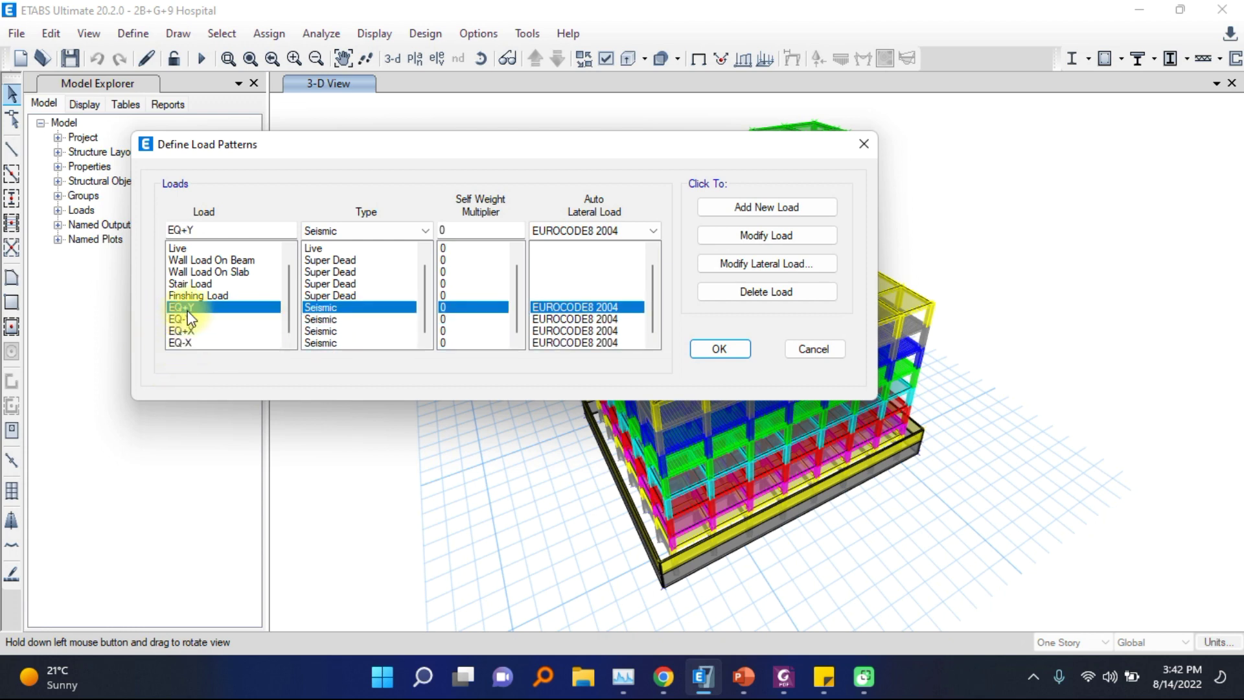
pyautogui.click(332, 232)
pyautogui.click(375, 345)
pyautogui.click(184, 308)
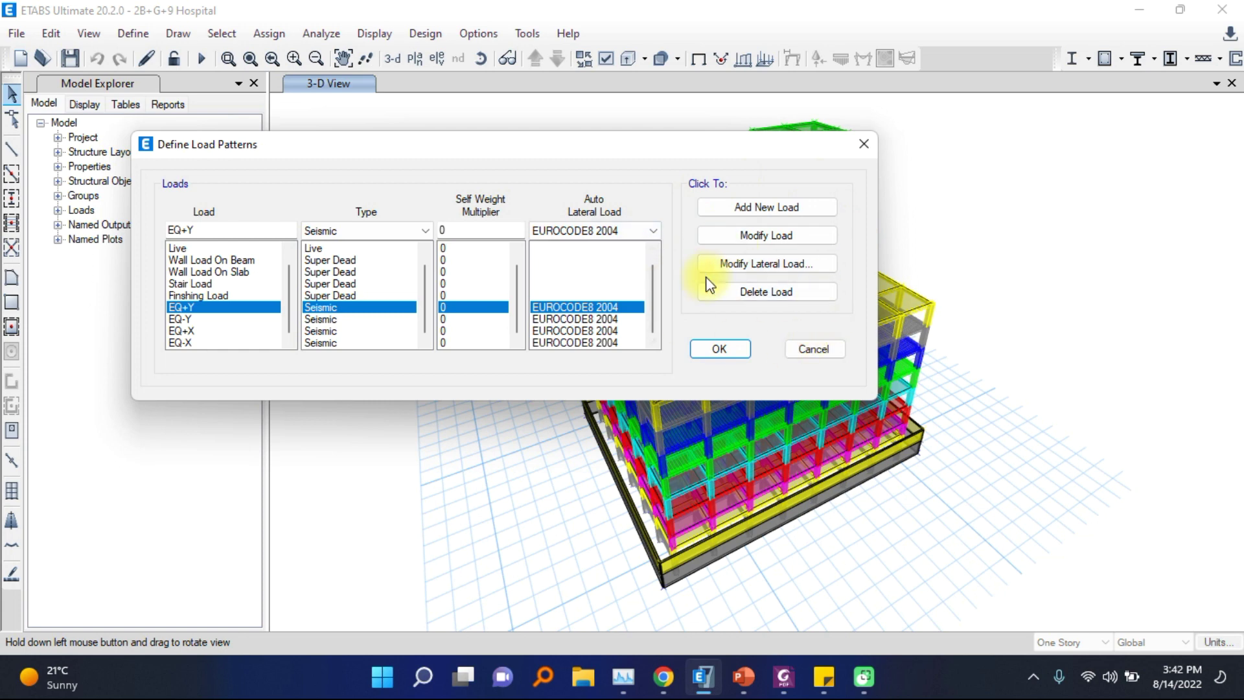
pyautogui.click(759, 261)
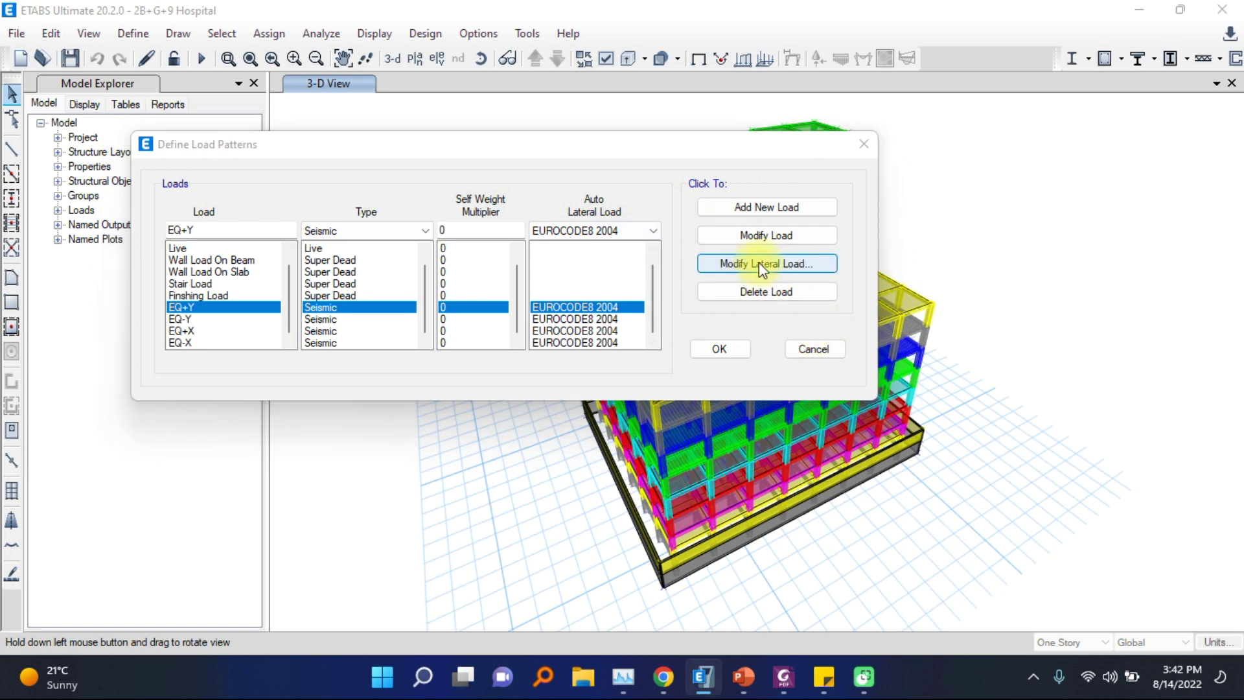
pyautogui.moveTo(441, 134); pyautogui.dragTo(452, 134)
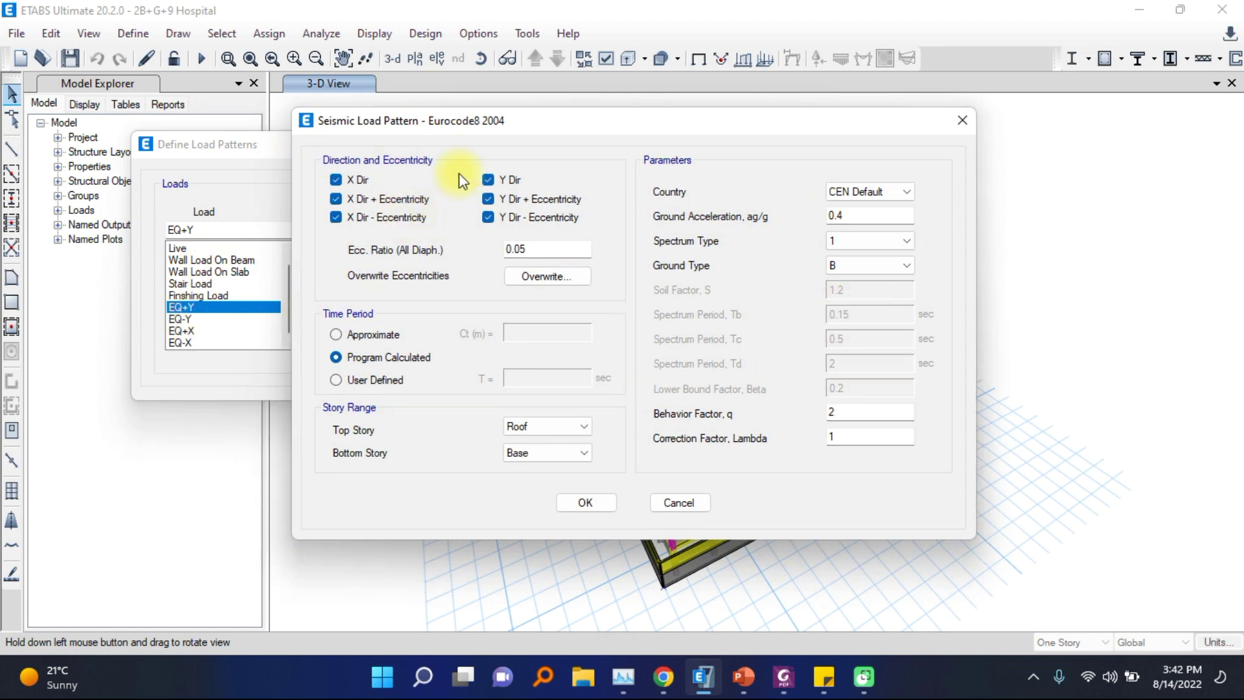
pyautogui.moveTo(408, 133); pyautogui.dragTo(468, 76)
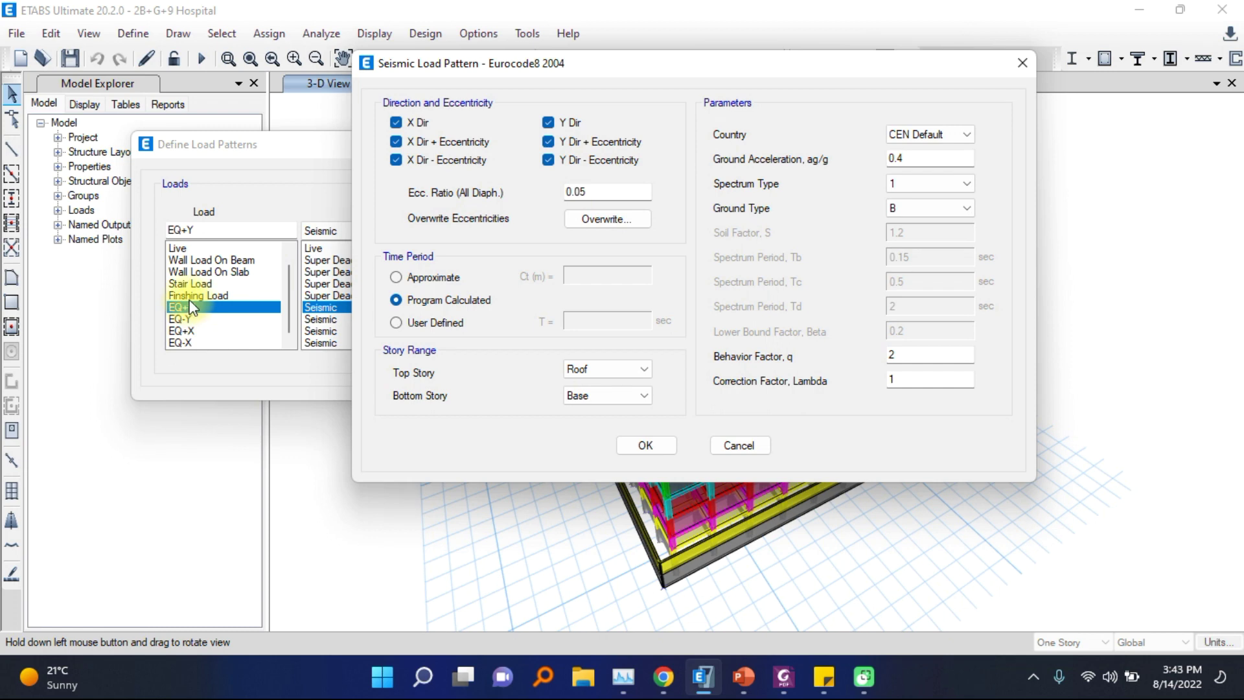
# Limit the EQ+Y seismic load to Y Dir + Eccentricity only and choose CEN Default as the country
pyautogui.click(548, 159)
pyautogui.click(548, 122)
pyautogui.click(397, 122)
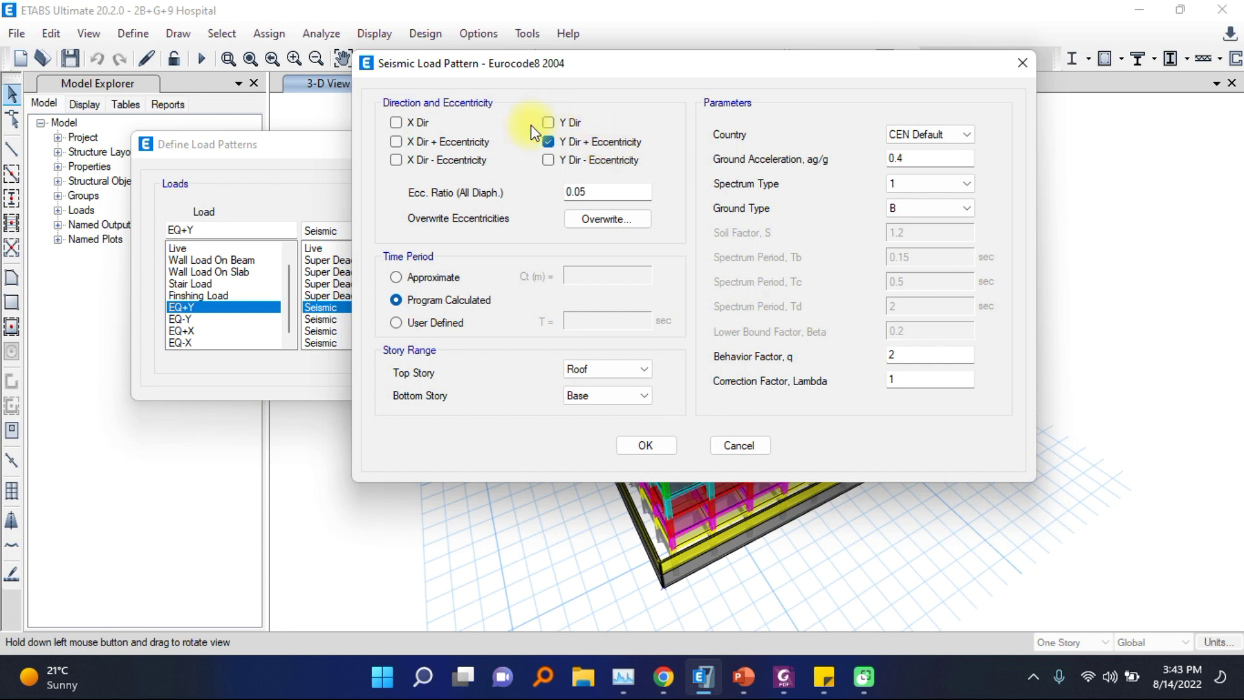
pyautogui.moveTo(636, 70); pyautogui.dragTo(399, 66)
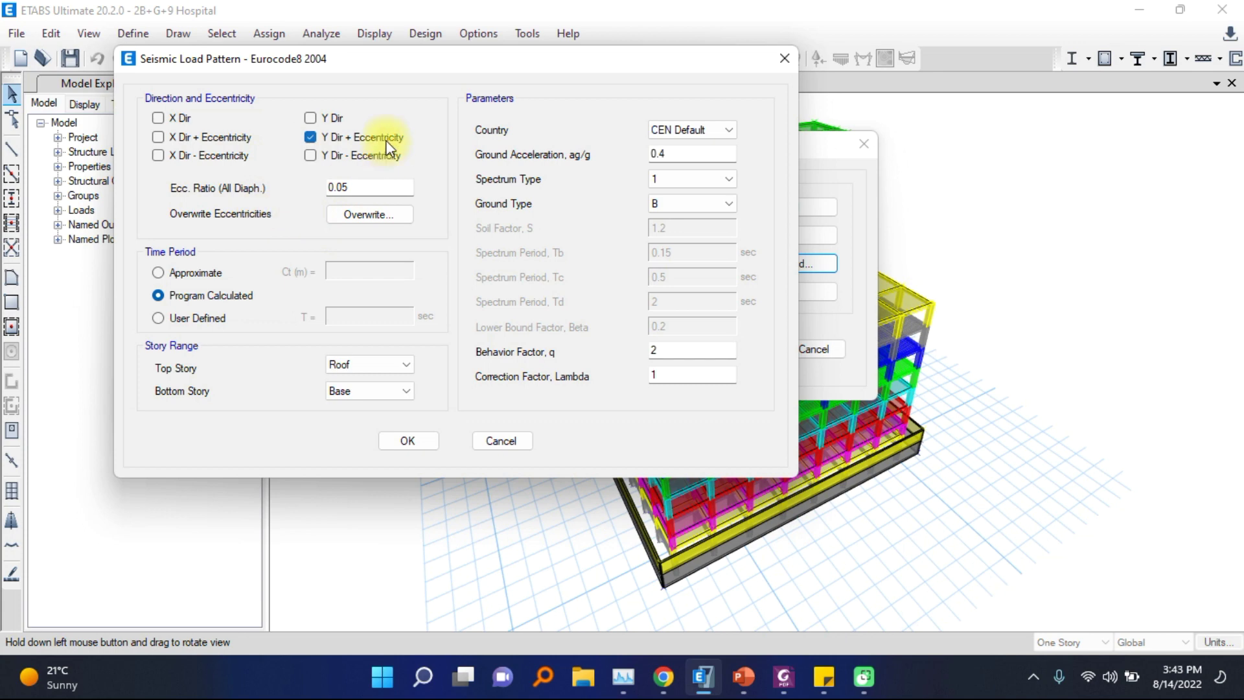
pyautogui.moveTo(505, 61); pyautogui.dragTo(392, 65)
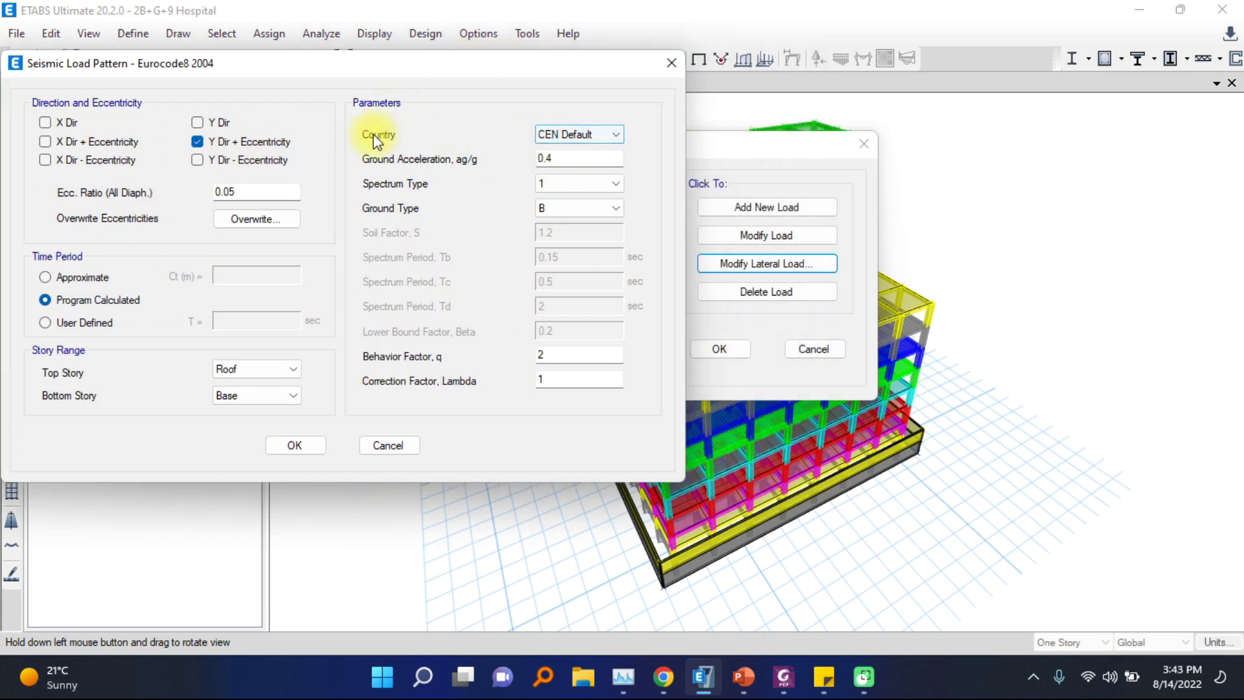
pyautogui.click(599, 134)
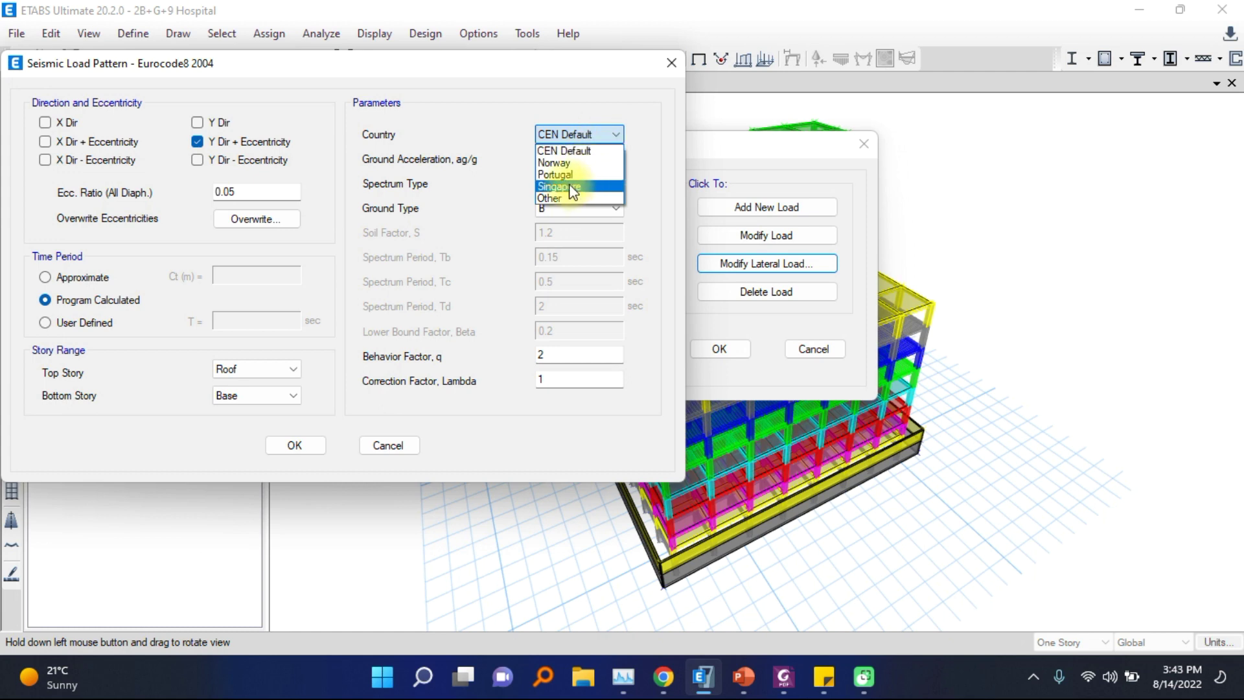
pyautogui.click(561, 150)
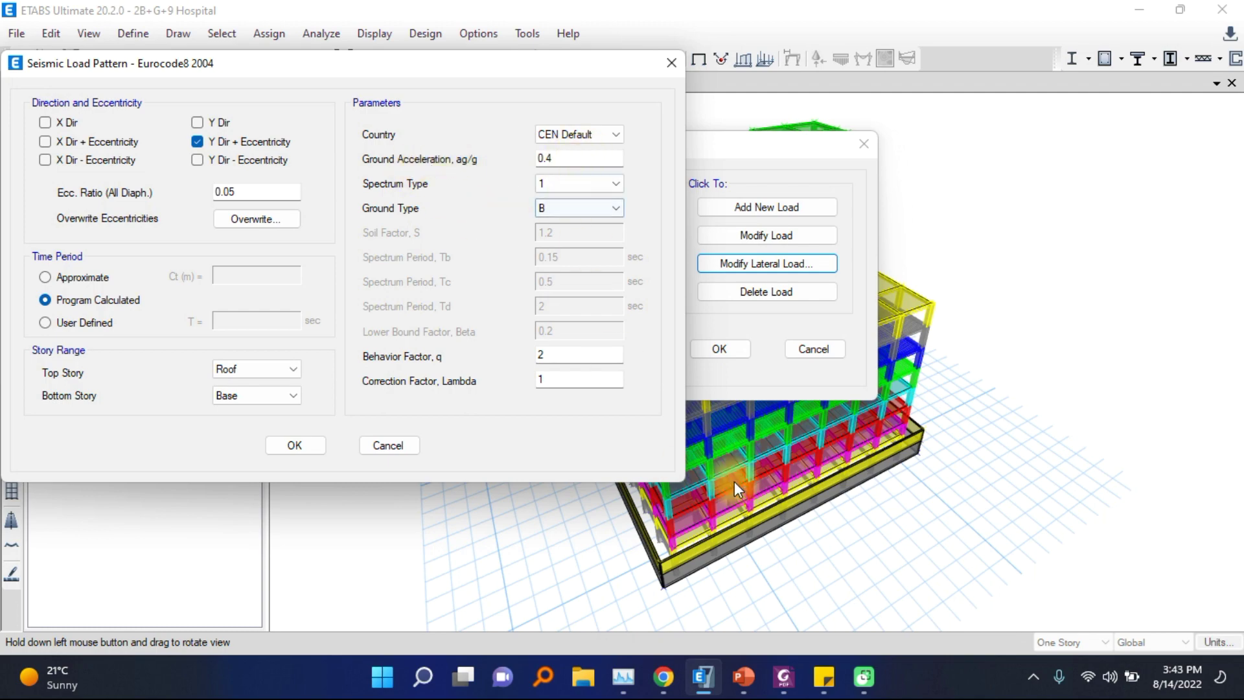
# Switch to the CES 160 standard in Foxit PDF Editor, look over its title page, contents and scope, and return to ETABS
pyautogui.click(780, 677)
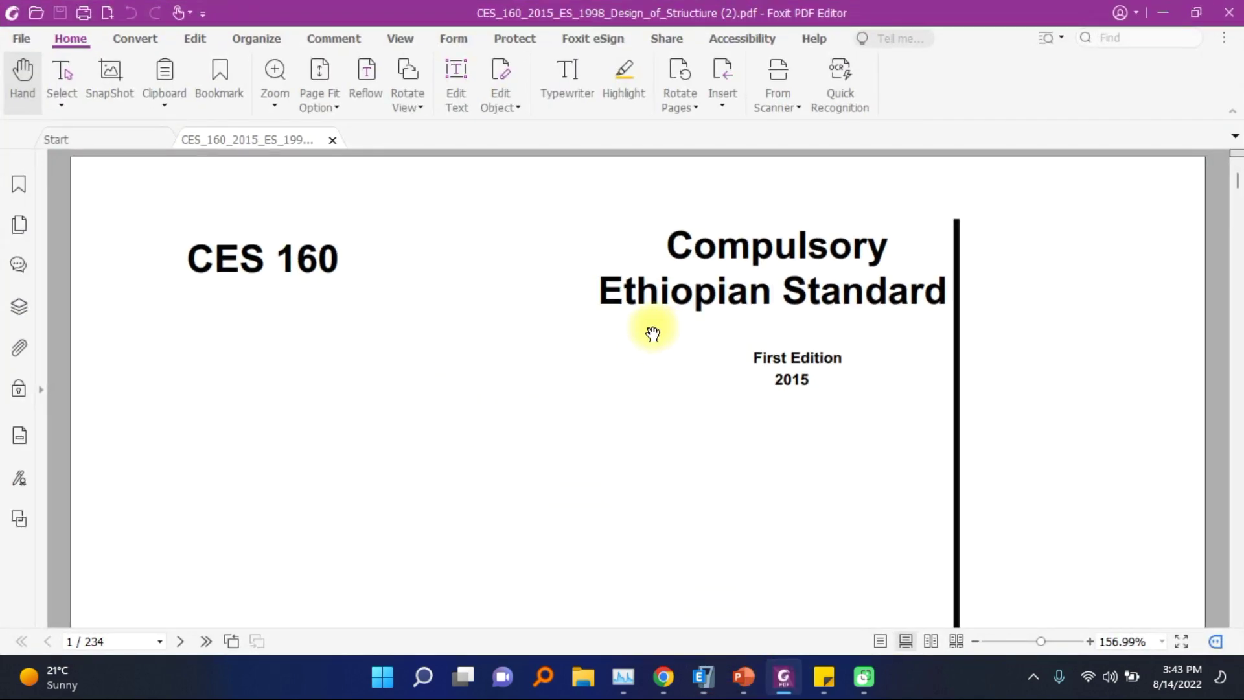
pyautogui.scroll(-5, 563, 331)
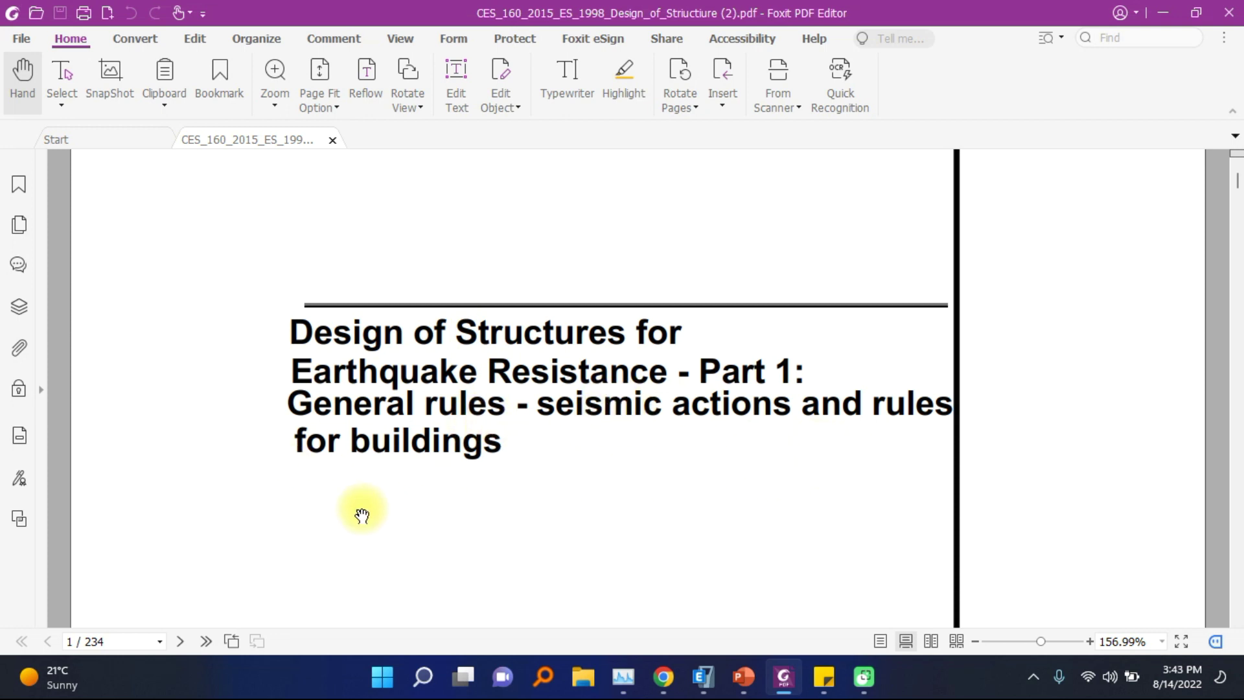
pyautogui.scroll(-15, 431, 466)
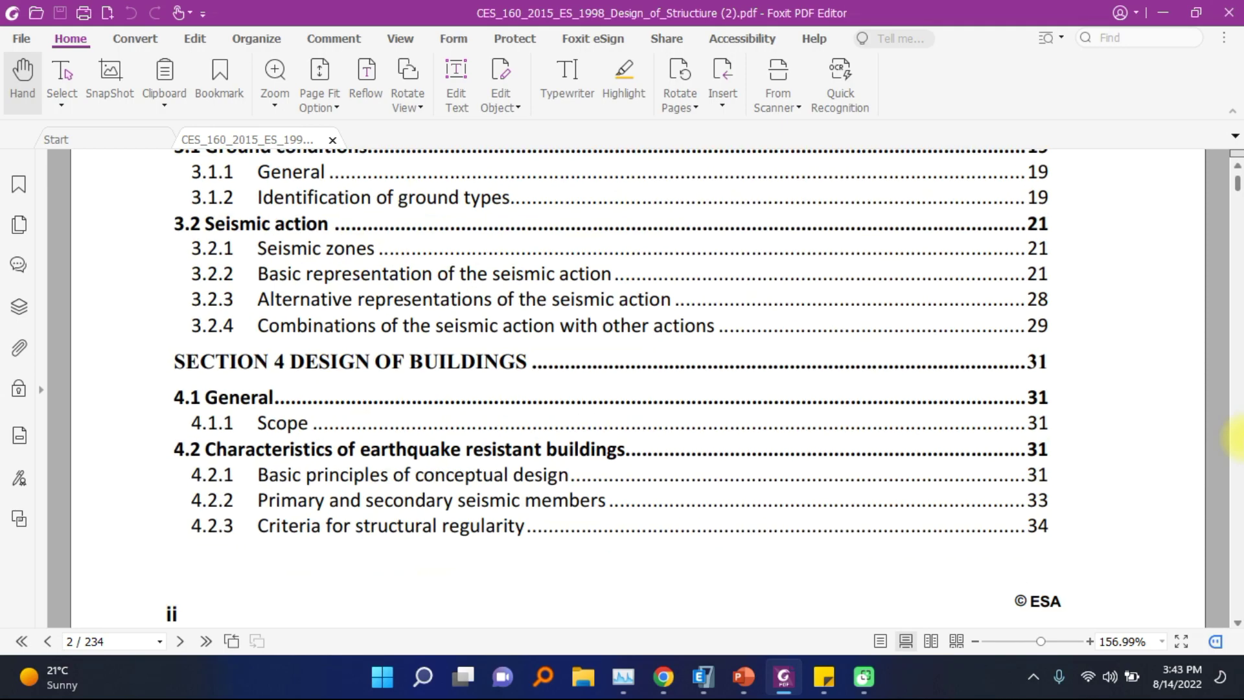
pyautogui.scroll(-20, 1237, 438)
pyautogui.scroll(-20, 1237, 438)
pyautogui.scroll(-12, 1242, 437)
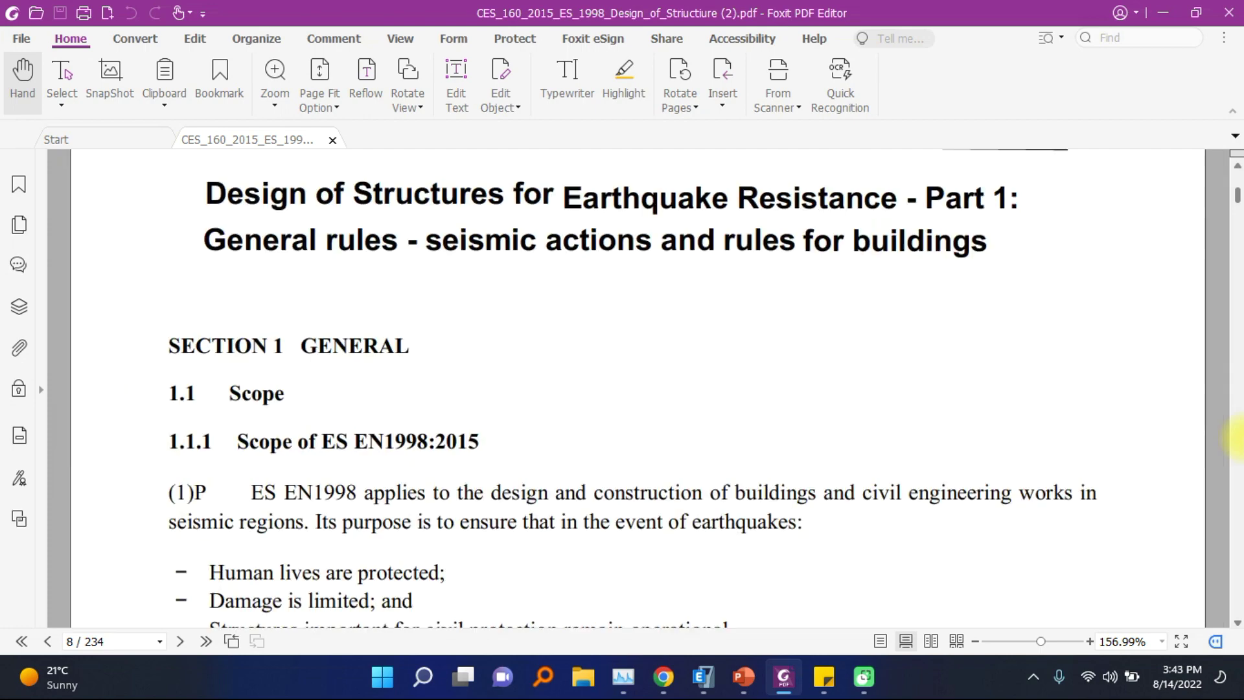
pyautogui.scroll(5, 515, 534)
pyautogui.click(783, 675)
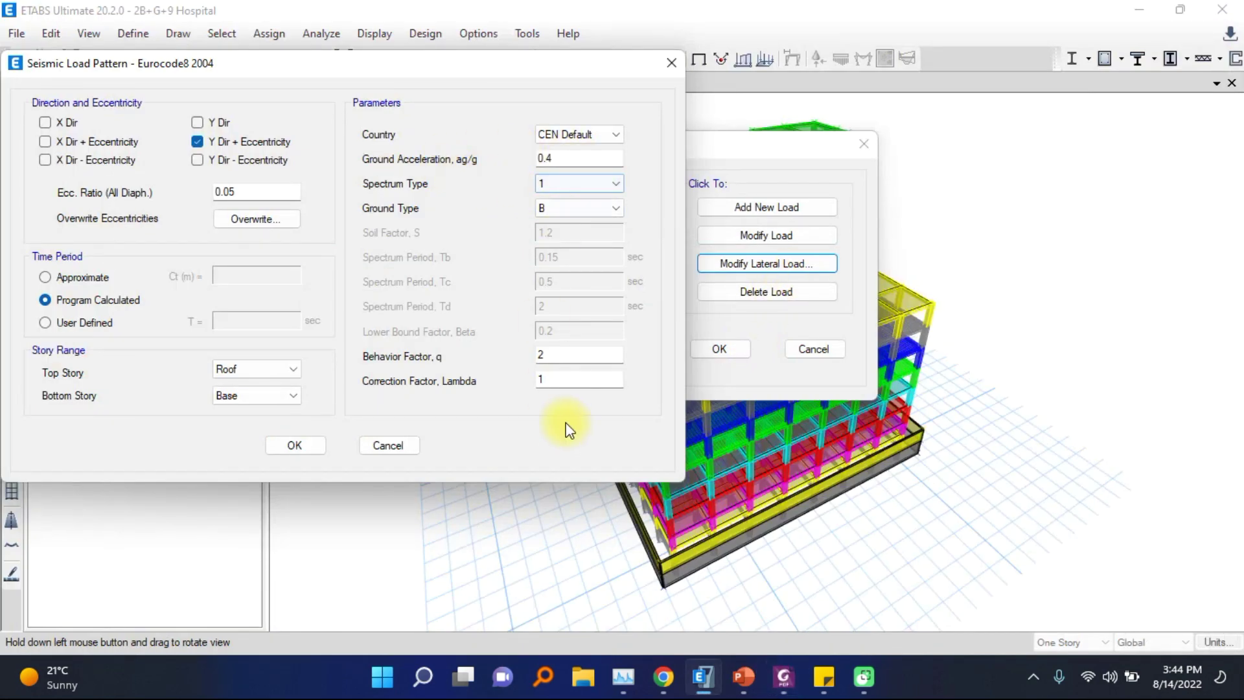
# Switch back to the CES 160 standard and read through to the ground types and section 3.2.1 on seismic zones
pyautogui.click(794, 689)
pyautogui.scroll(-15, 495, 453)
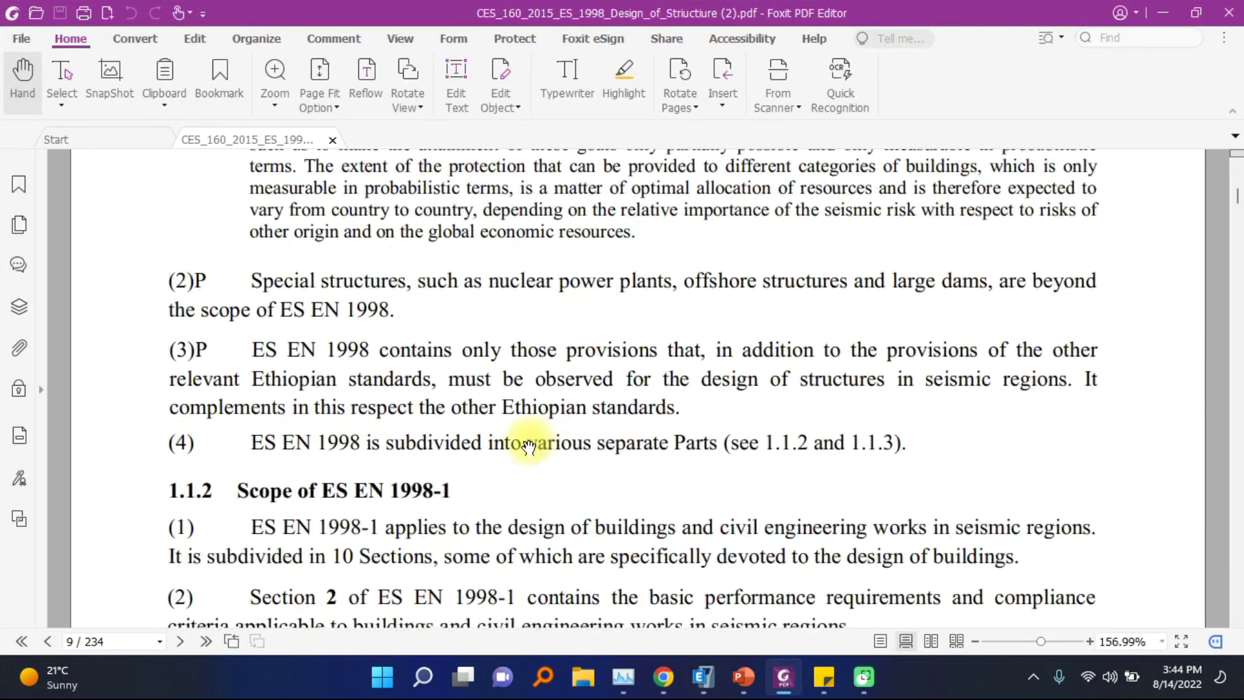
pyautogui.scroll(-20, 493, 452)
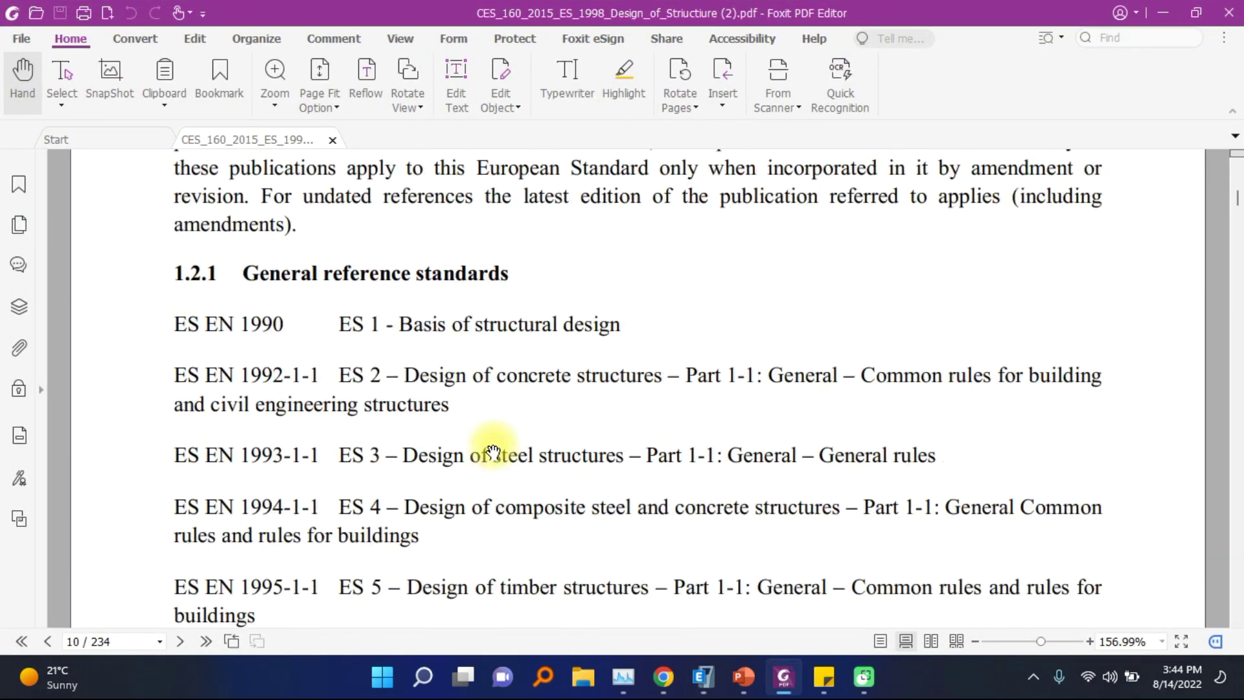
pyautogui.scroll(-20, 492, 451)
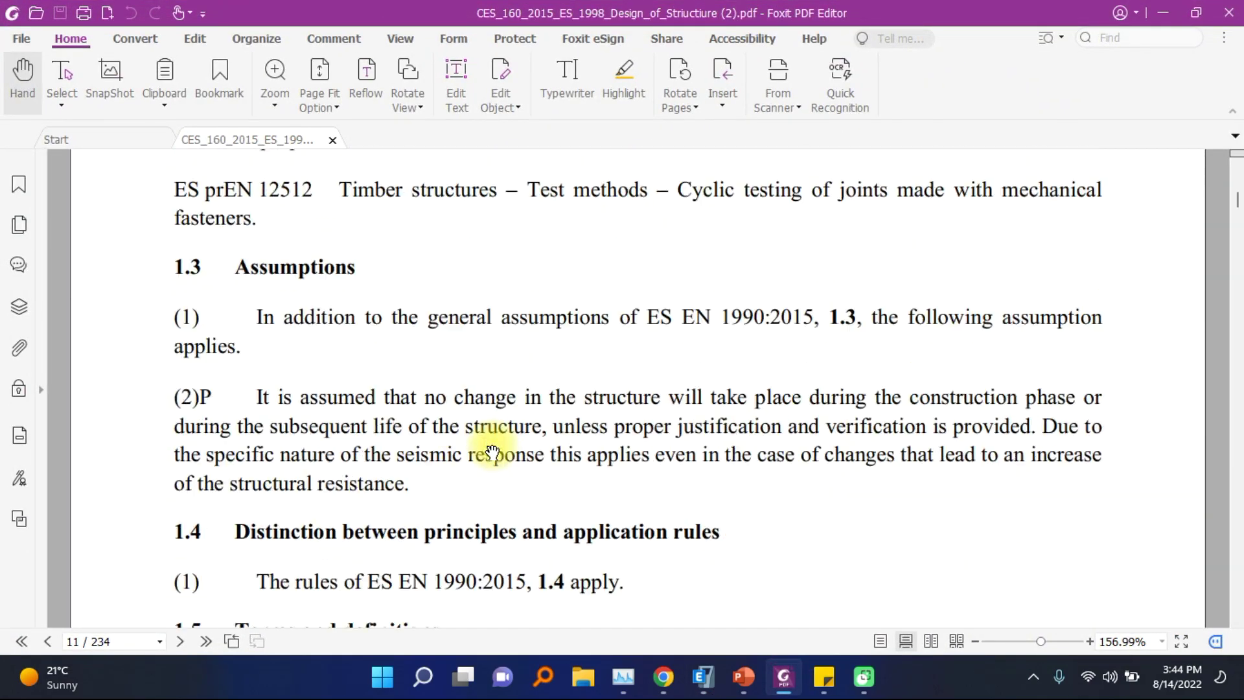
pyautogui.scroll(-10, 492, 449)
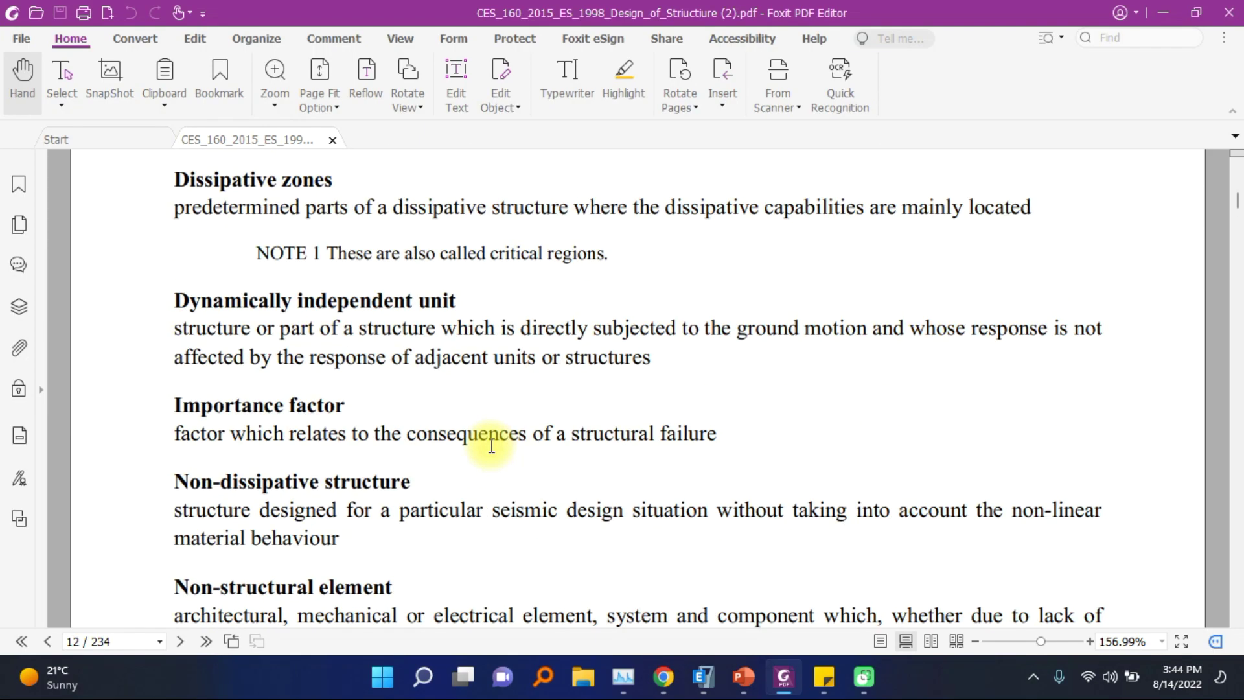
pyautogui.scroll(-20, 491, 446)
pyautogui.scroll(-20, 481, 450)
pyautogui.scroll(-20, 492, 447)
pyautogui.scroll(-10, 472, 458)
pyautogui.scroll(20, 454, 458)
pyautogui.scroll(8, 343, 454)
pyautogui.scroll(-15, 345, 447)
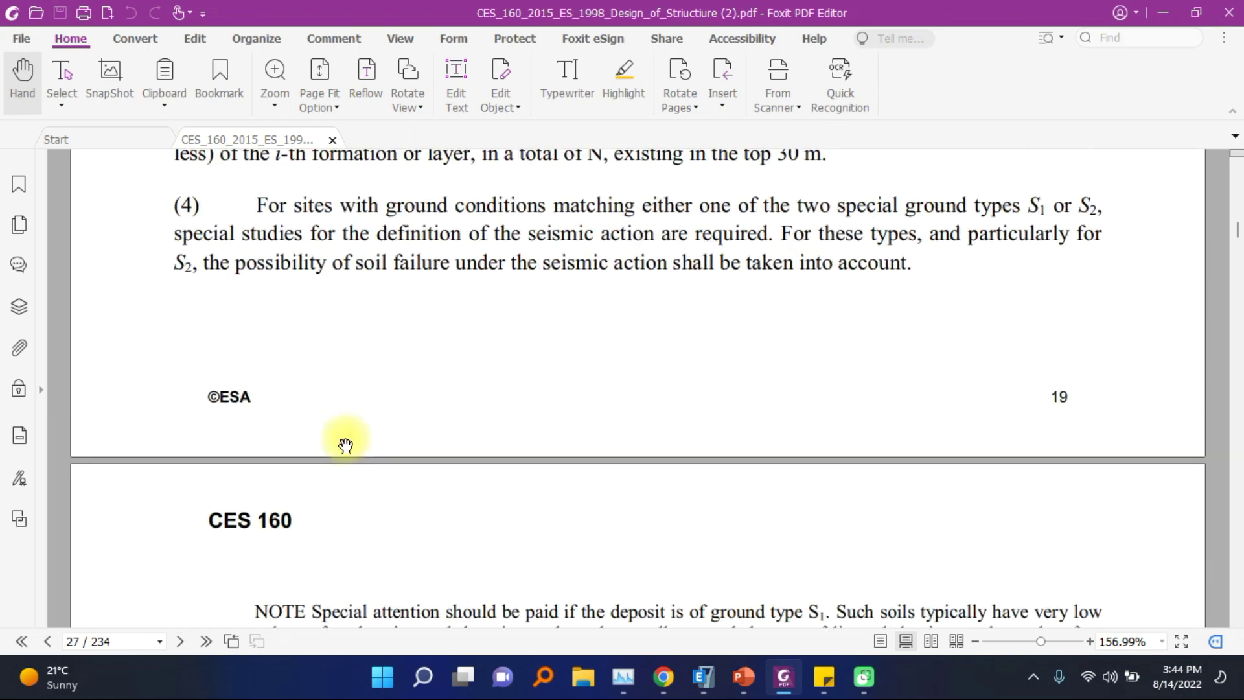
pyautogui.scroll(-10, 346, 443)
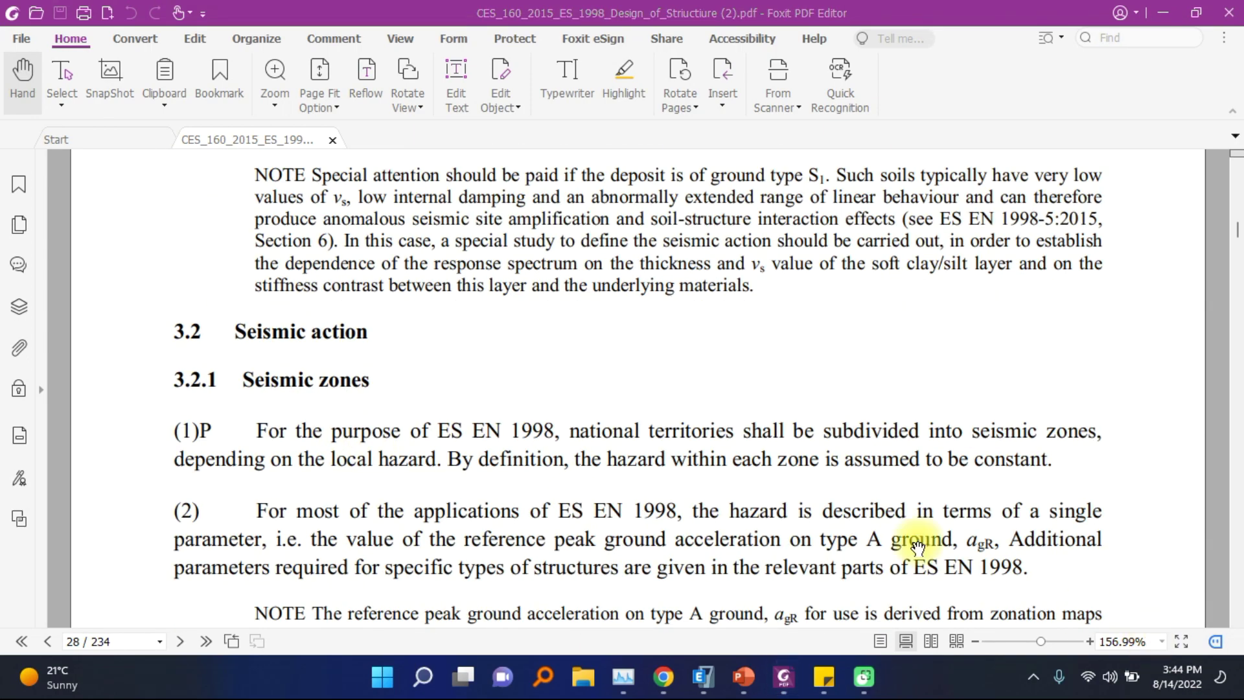
# Examine the elastic response spectrum clauses and the Type 1 and Type 2 parameters in Tables 3.2, 3.3 and 3.4
pyautogui.scroll(-15, 788, 483)
pyautogui.scroll(-15, 781, 485)
pyautogui.scroll(3, 547, 453)
pyautogui.scroll(-7, 544, 456)
pyautogui.scroll(-20, 544, 460)
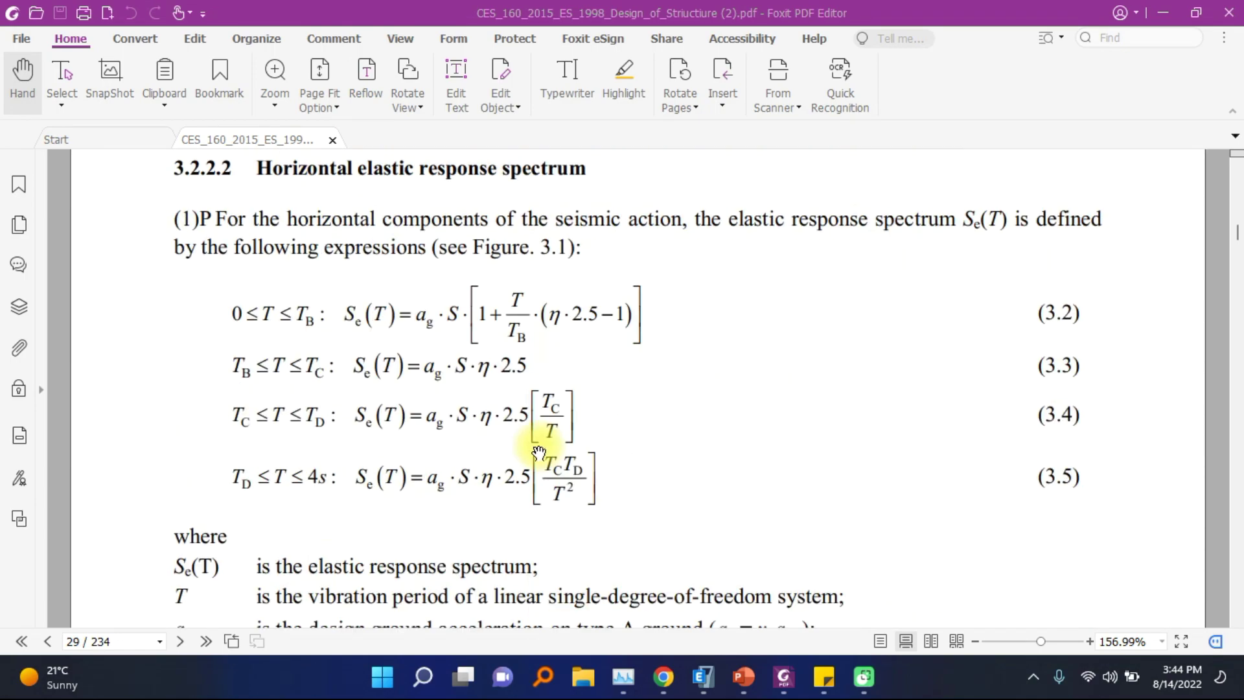
pyautogui.scroll(-8, 492, 434)
pyautogui.scroll(-1, 458, 424)
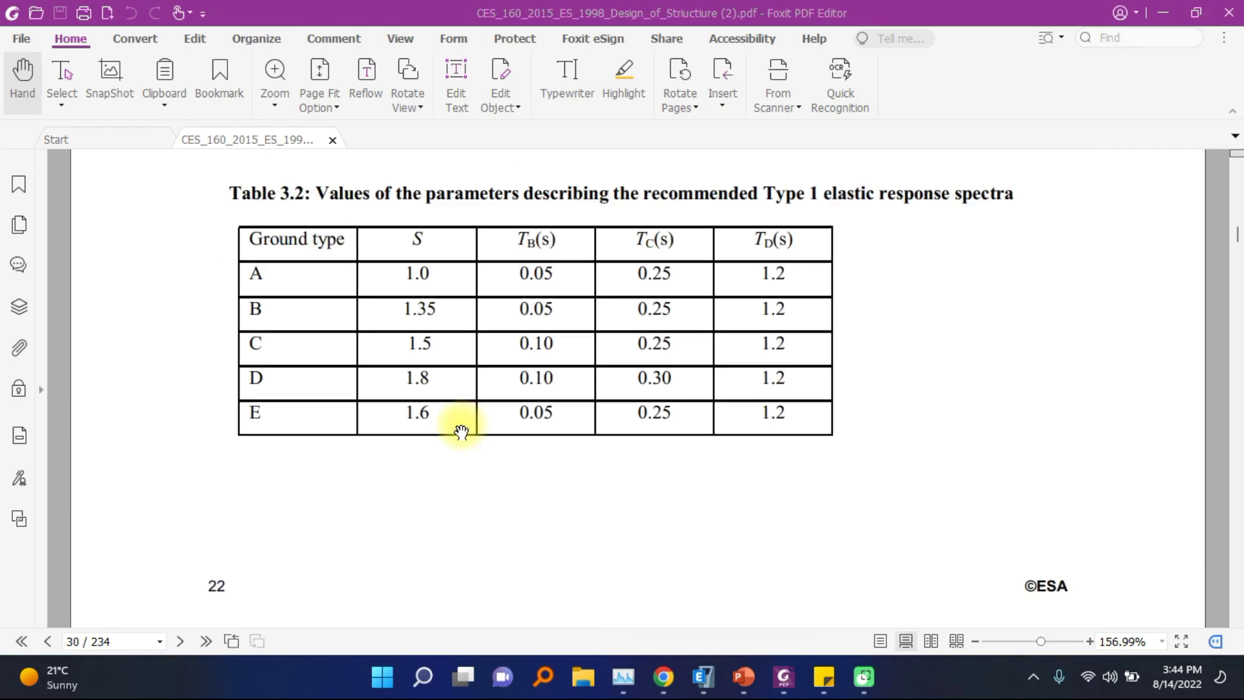
pyautogui.scroll(1, 459, 424)
pyautogui.scroll(-20, 301, 367)
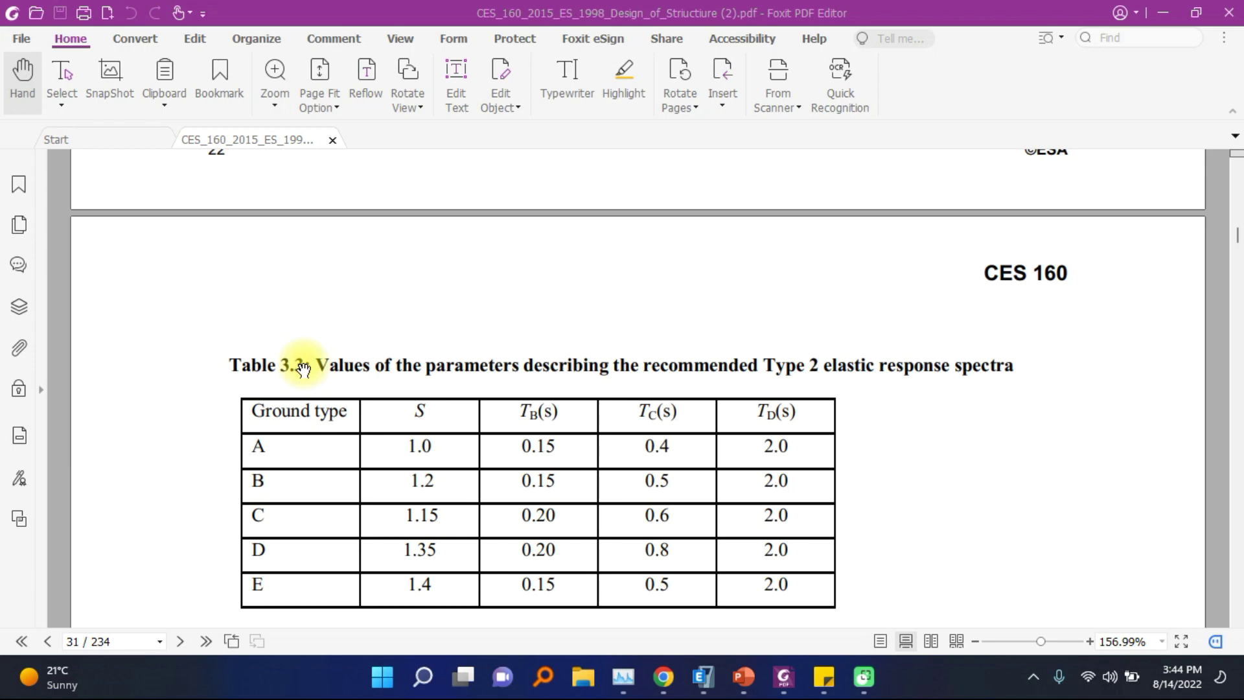
pyautogui.scroll(-8, 302, 367)
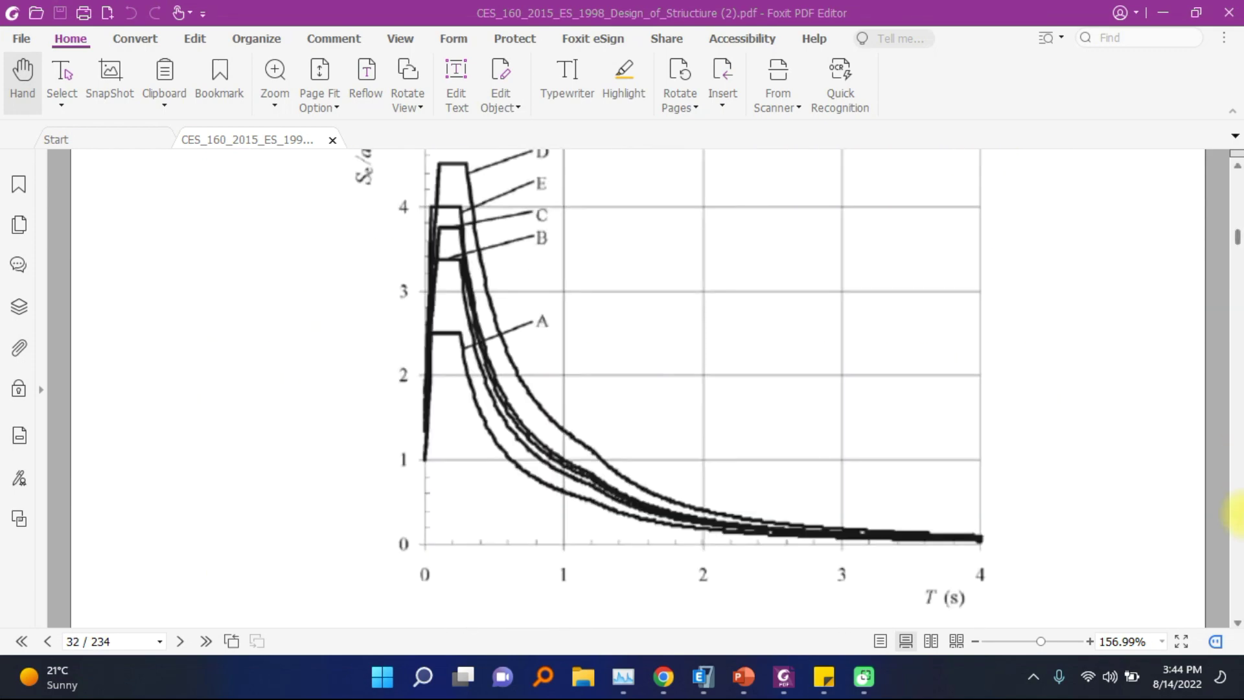
pyautogui.scroll(-12, 1236, 514)
pyautogui.scroll(-10, 1235, 515)
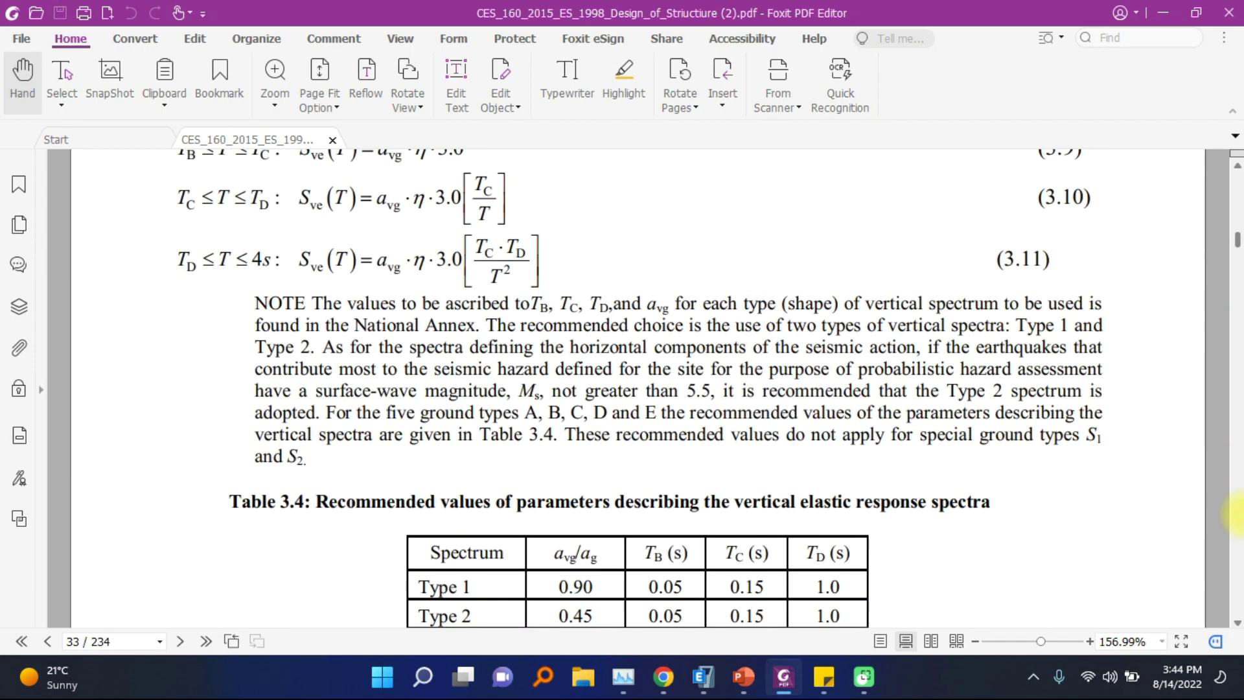
pyautogui.scroll(-4, 1236, 515)
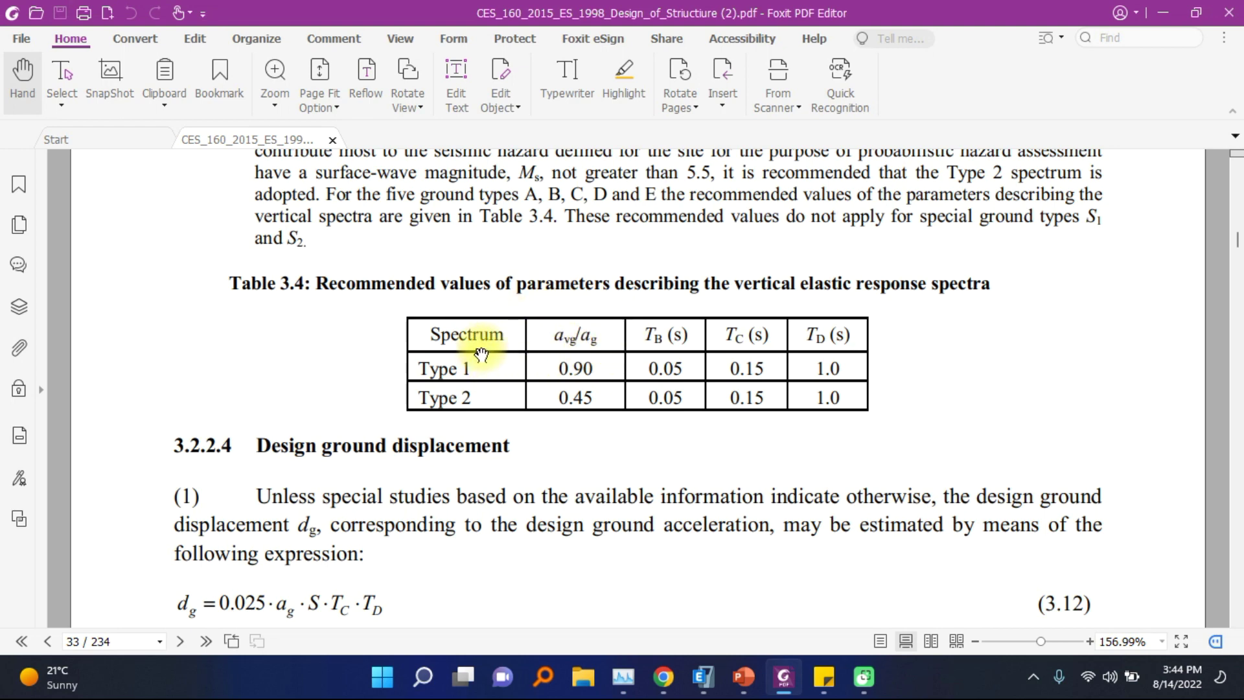
pyautogui.moveTo(603, 340); pyautogui.dragTo(607, 339)
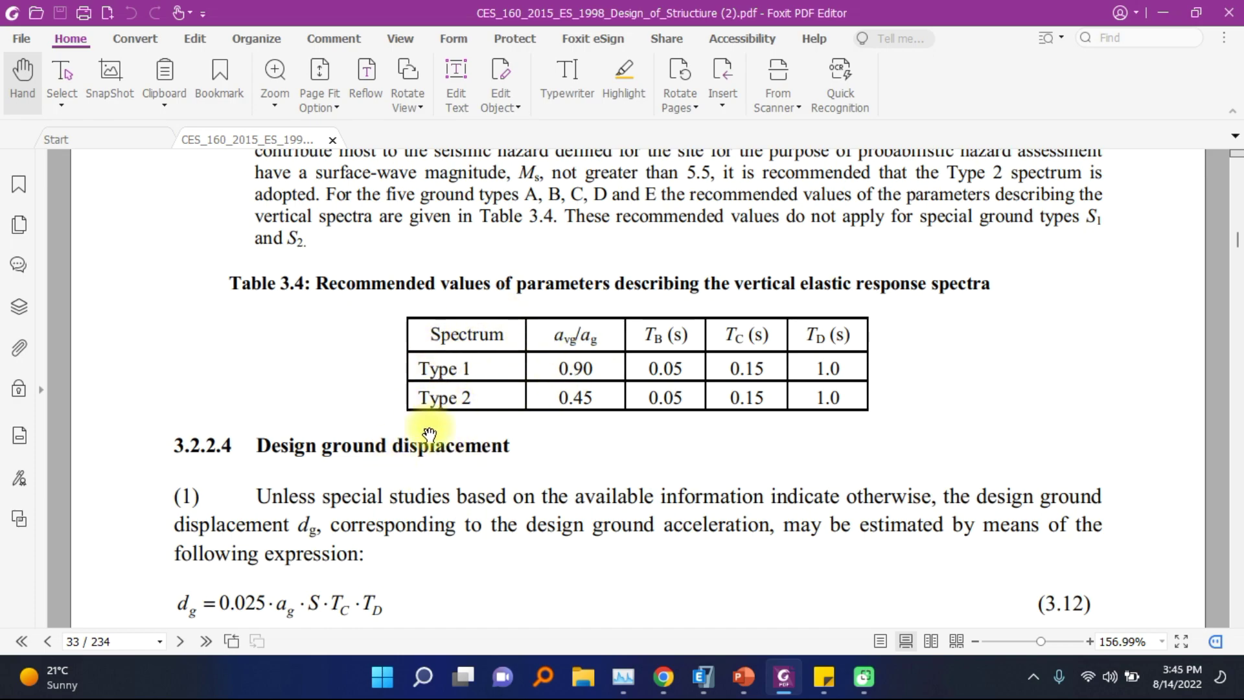
# Look through the building design and regularity clauses, and read the clause on the behaviour factor q in the design spectrum section
pyautogui.scroll(-8, 421, 447)
pyautogui.scroll(-20, 421, 440)
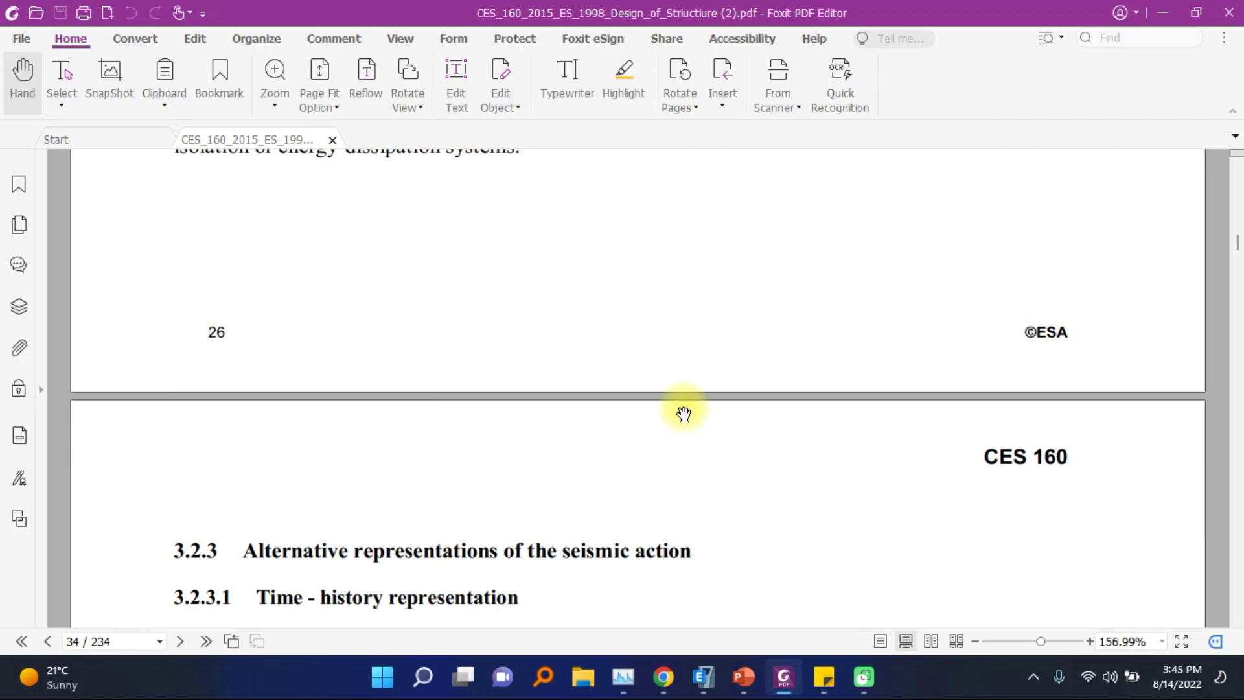
pyautogui.scroll(-20, 1237, 440)
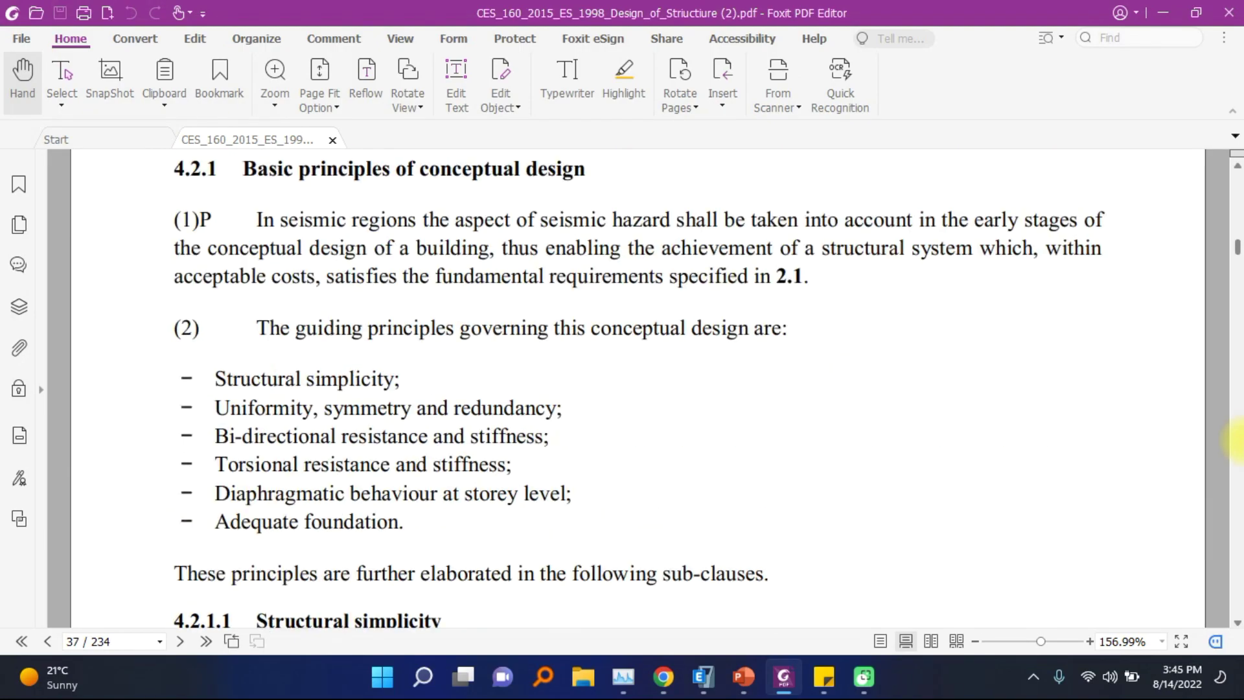
pyautogui.scroll(-20, 1238, 441)
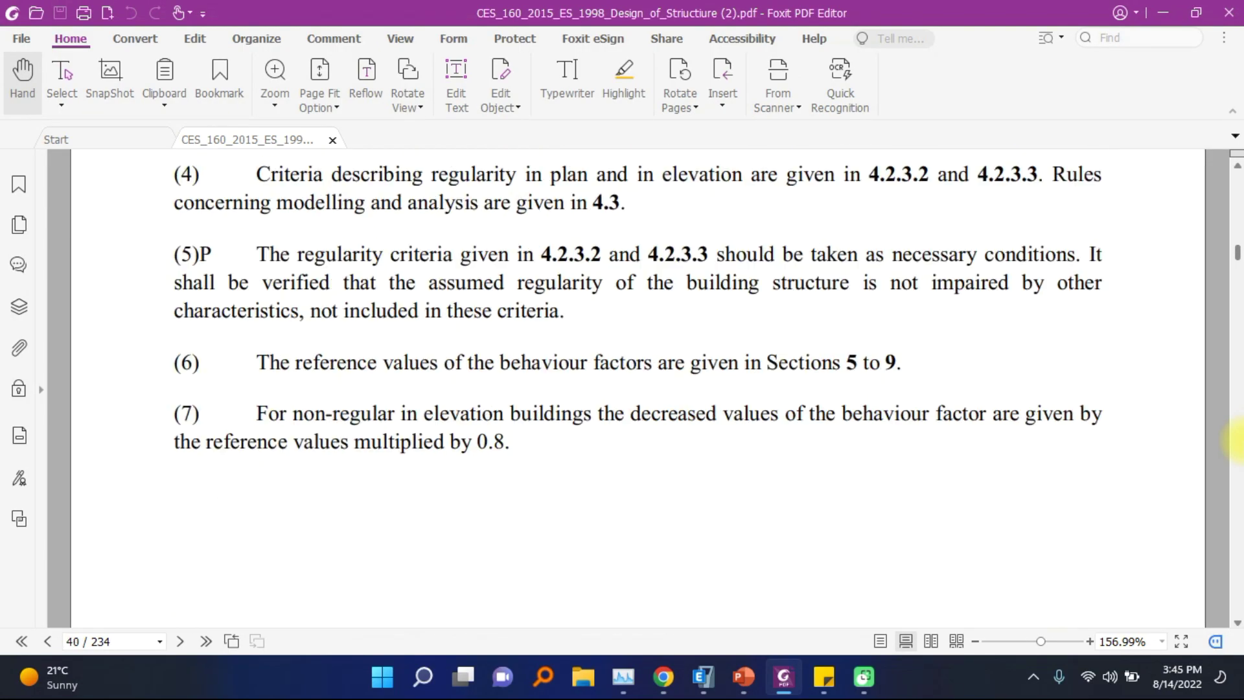
pyautogui.scroll(-20, 1238, 440)
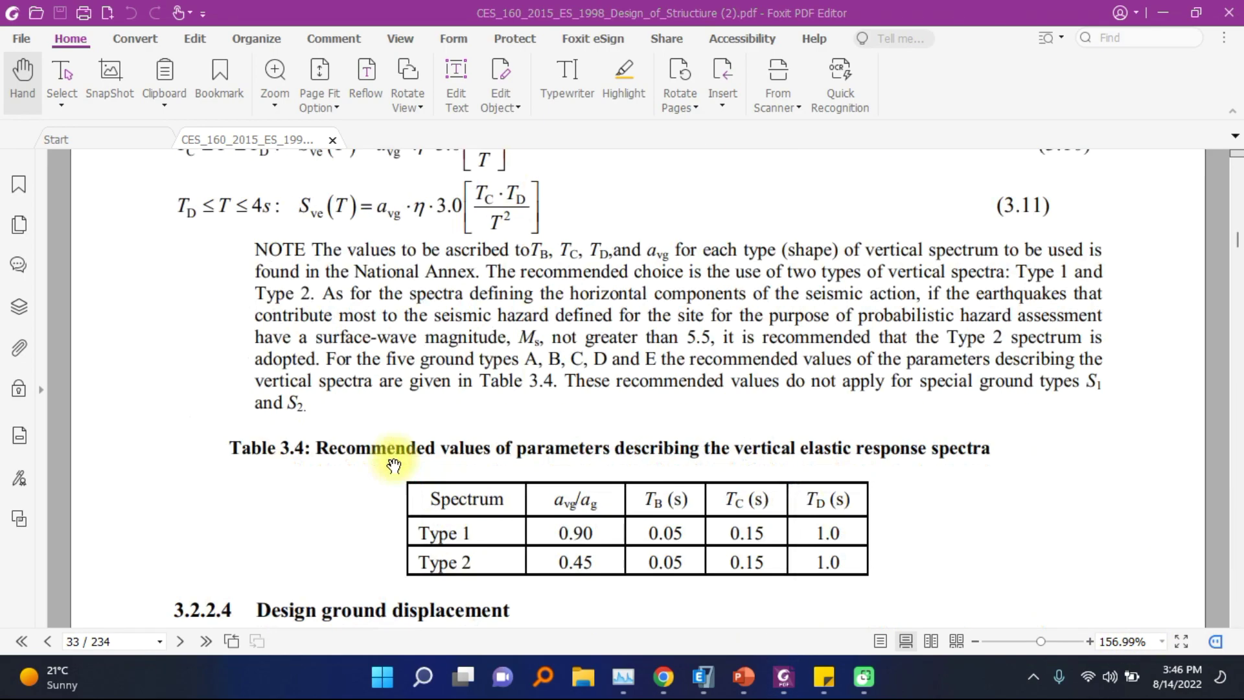
pyautogui.scroll(-12, 402, 493)
pyautogui.scroll(-1, 398, 447)
pyautogui.scroll(5, 402, 444)
pyautogui.scroll(-10, 362, 485)
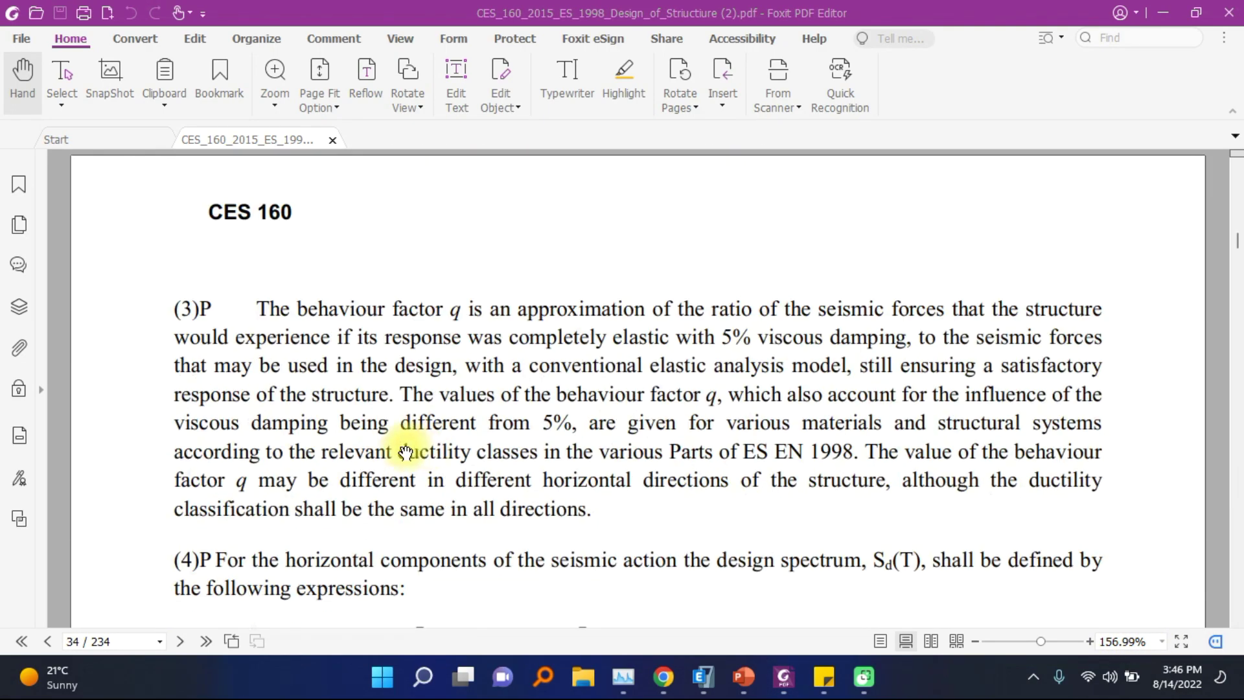
# Find the seismic hazard provisions near the end of the standard, with the bedrock acceleration ratios per zone in Table D1
pyautogui.moveTo(1234, 241); pyautogui.dragTo(1236, 581)
pyautogui.scroll(20, 640, 309)
pyautogui.scroll(20, 1235, 279)
pyautogui.scroll(20, 1236, 288)
pyautogui.scroll(20, 1236, 288)
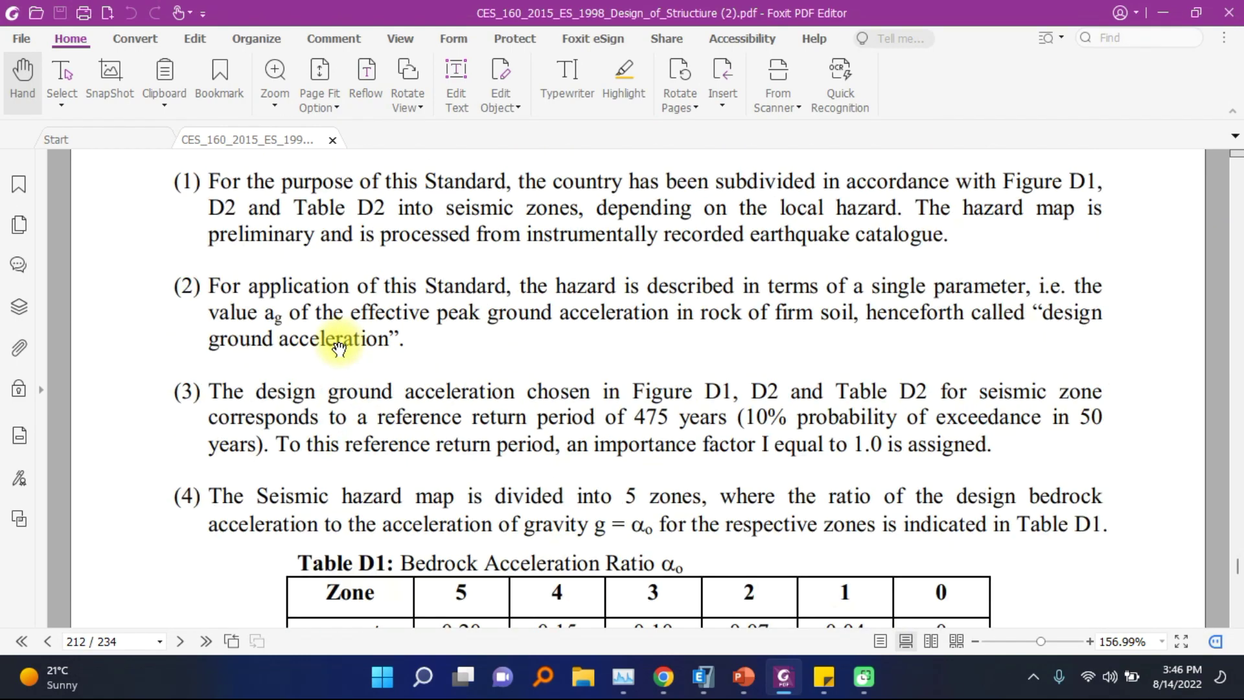
# Read the bedrock acceleration ratios per zone in Table D1, and switch to the PowerPoint presentation to find the Ground Acceleration slide
pyautogui.scroll(-5, 325, 387)
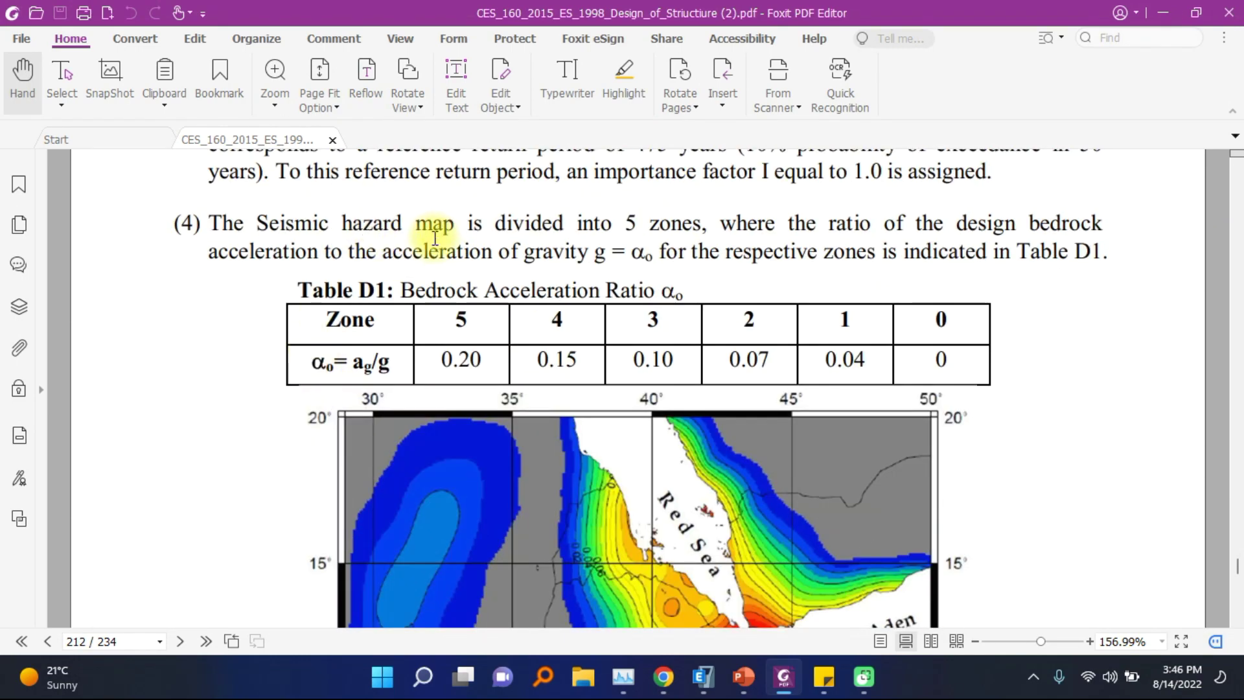
pyautogui.scroll(2, 604, 338)
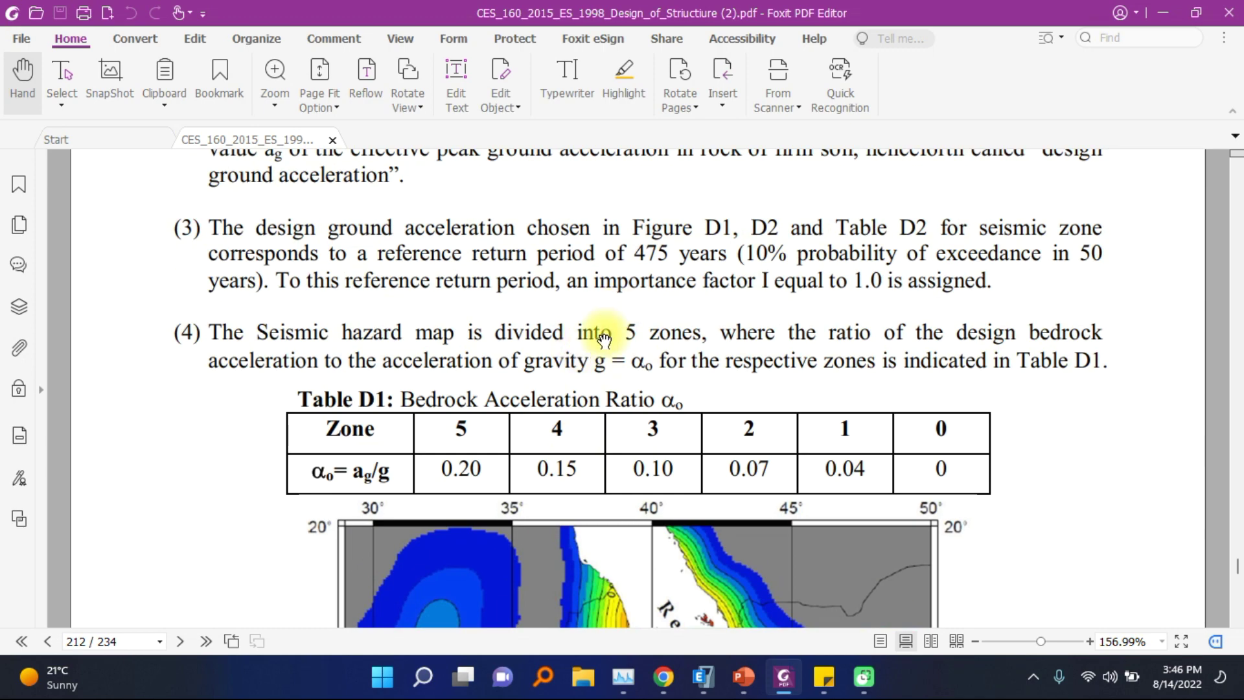
pyautogui.scroll(-2, 363, 425)
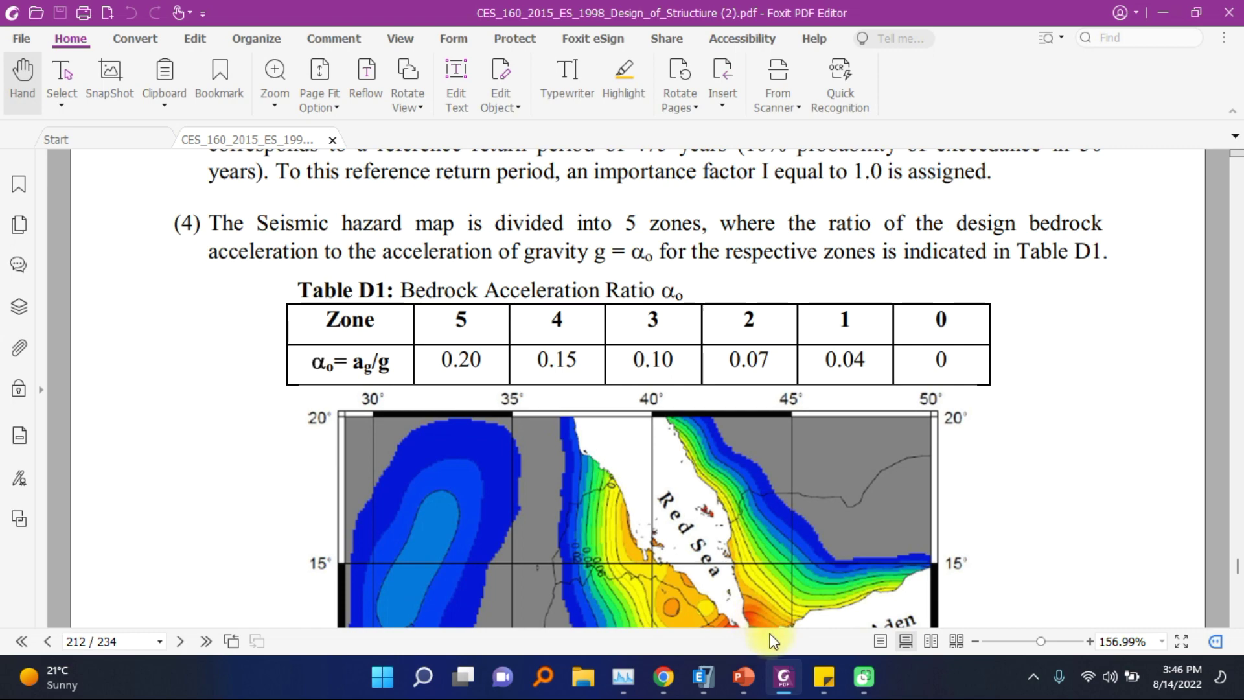
pyautogui.click(738, 690)
pyautogui.scroll(-2, 64, 464)
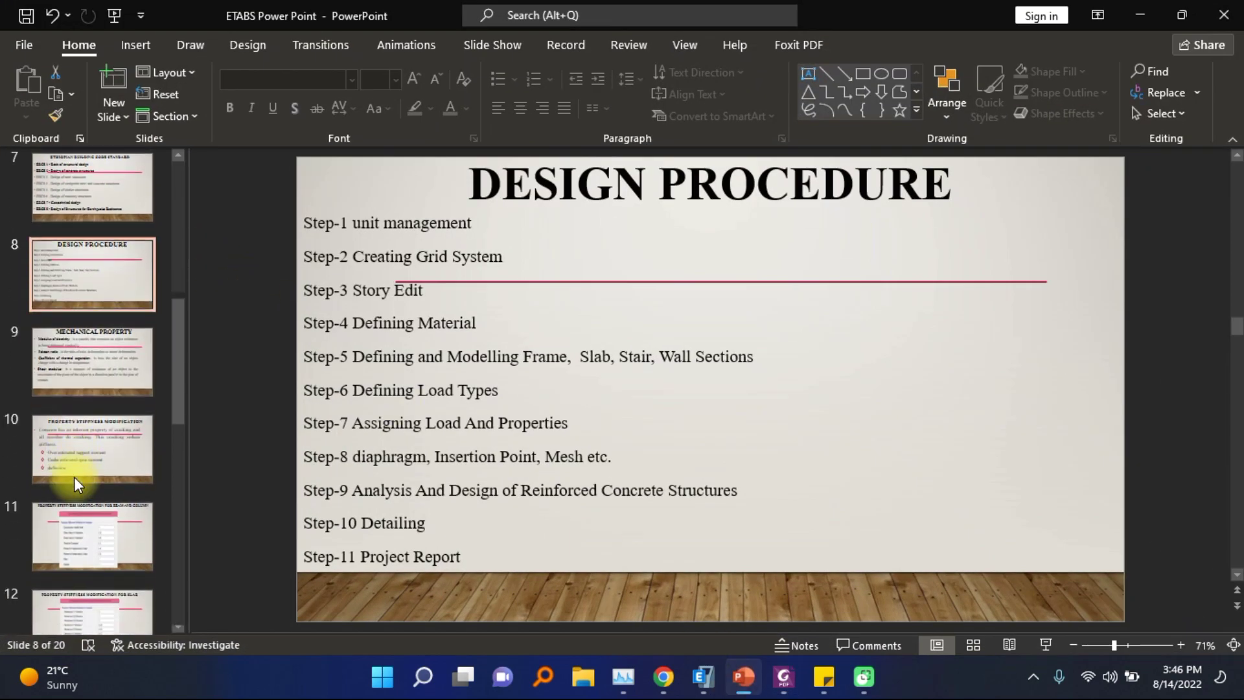
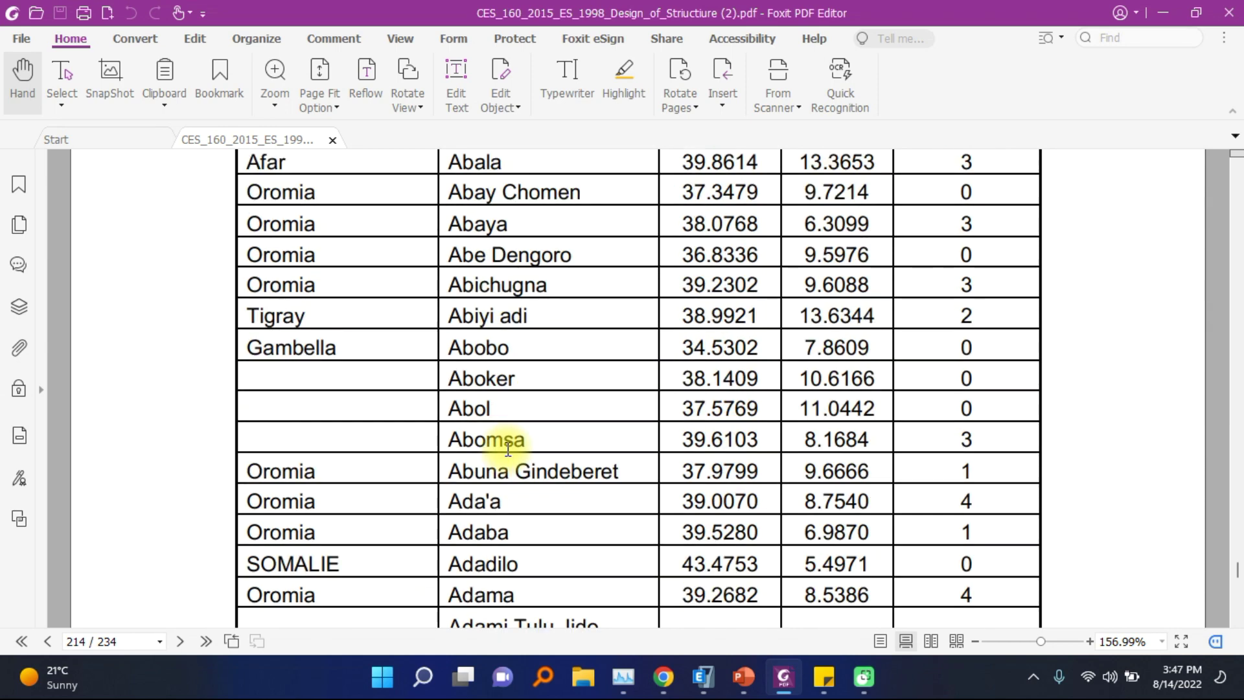
# Look through the seismic hazard zonation for selected towns in Table D2 of the CES 160 standard
pyautogui.scroll(-5, 508, 450)
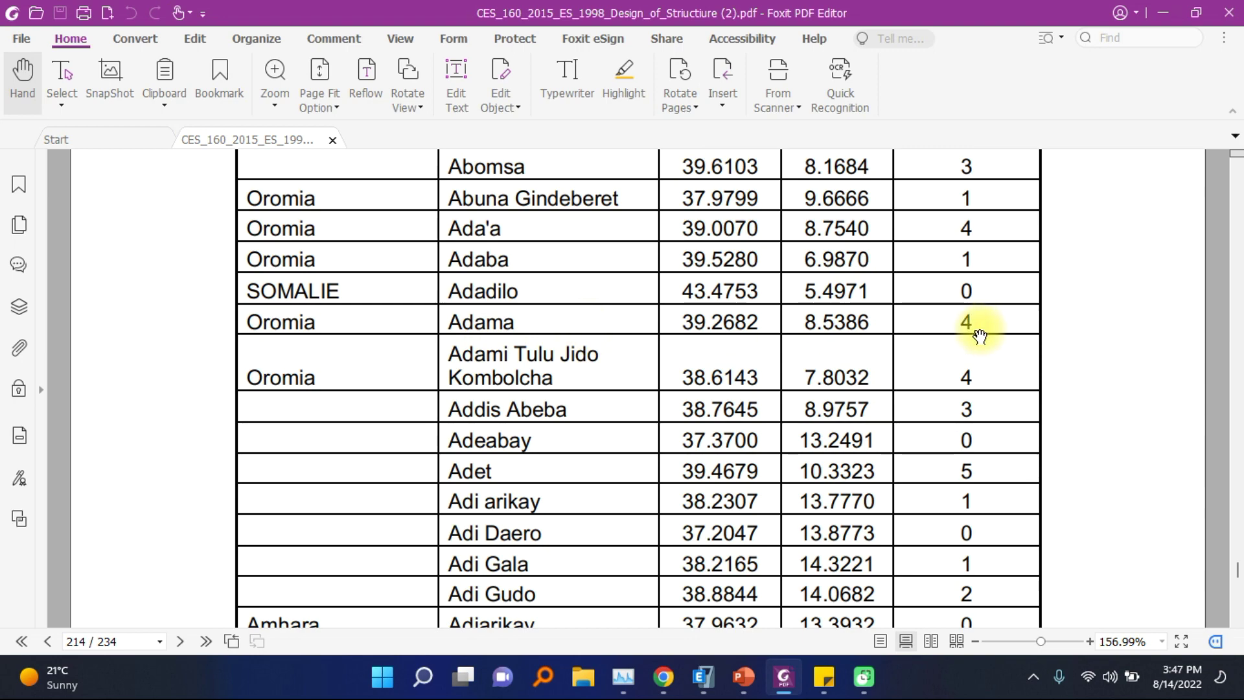
pyautogui.scroll(6, 980, 330)
pyautogui.scroll(2, 980, 330)
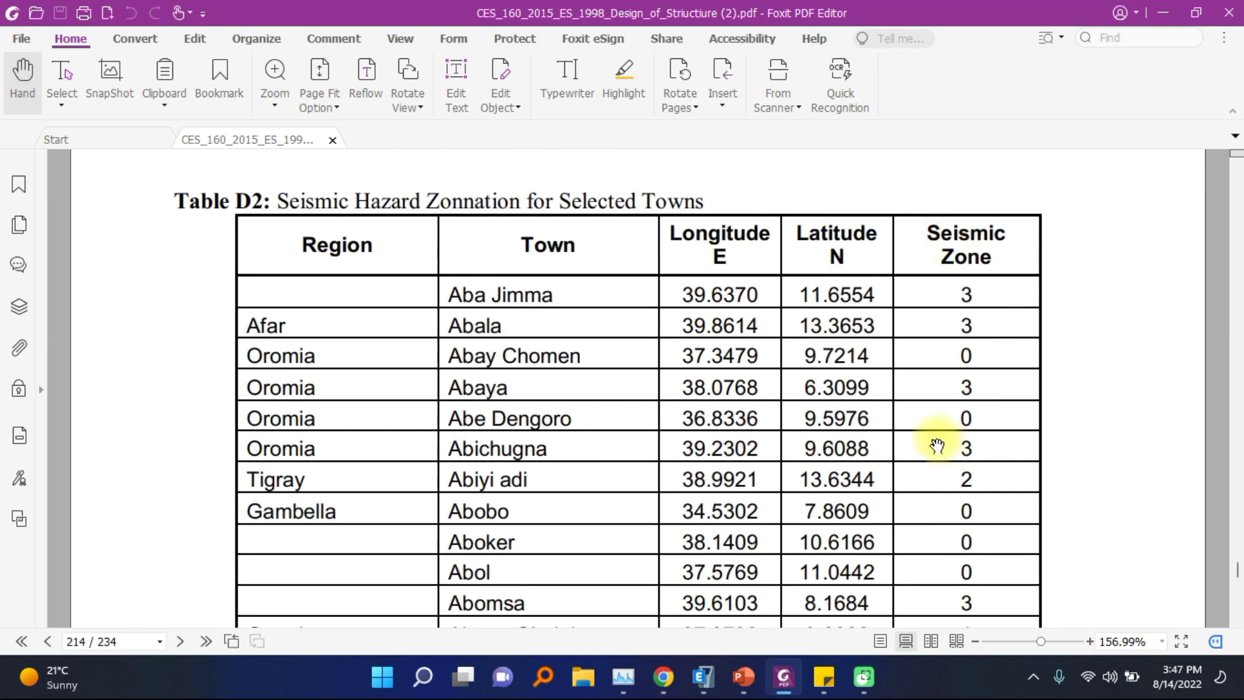
pyautogui.scroll(-6, 952, 264)
pyautogui.scroll(6, 958, 222)
pyautogui.scroll(-7, 952, 388)
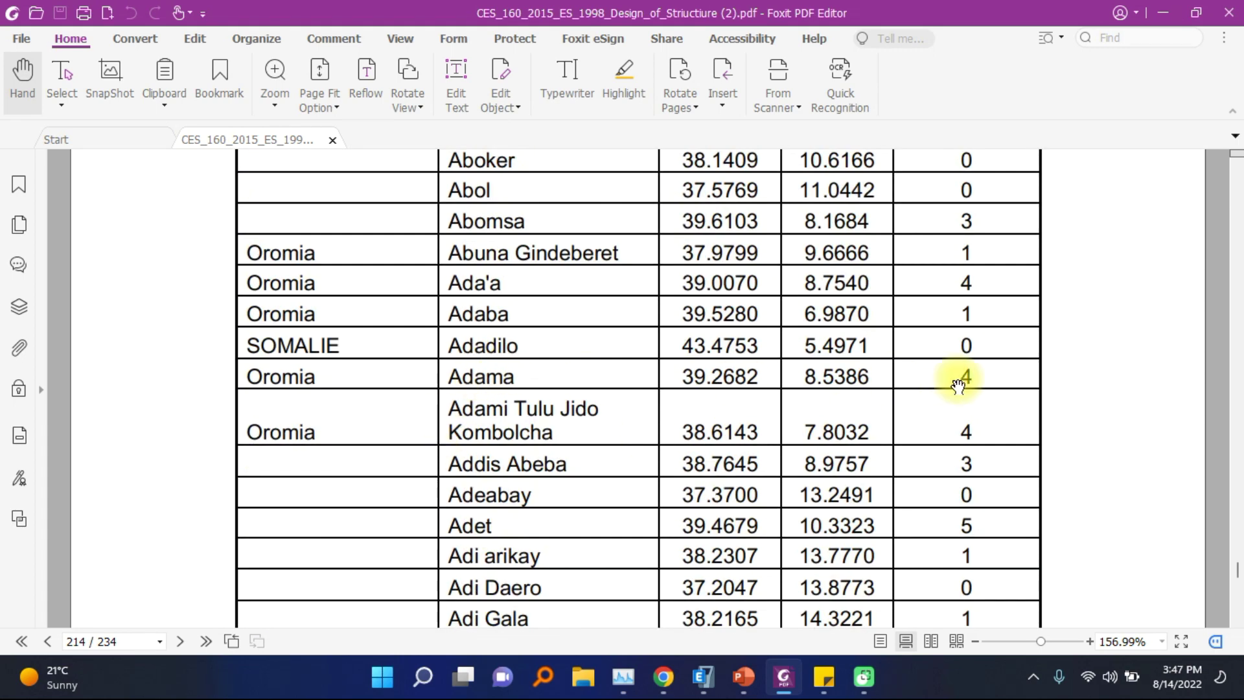
pyautogui.scroll(-4, 573, 478)
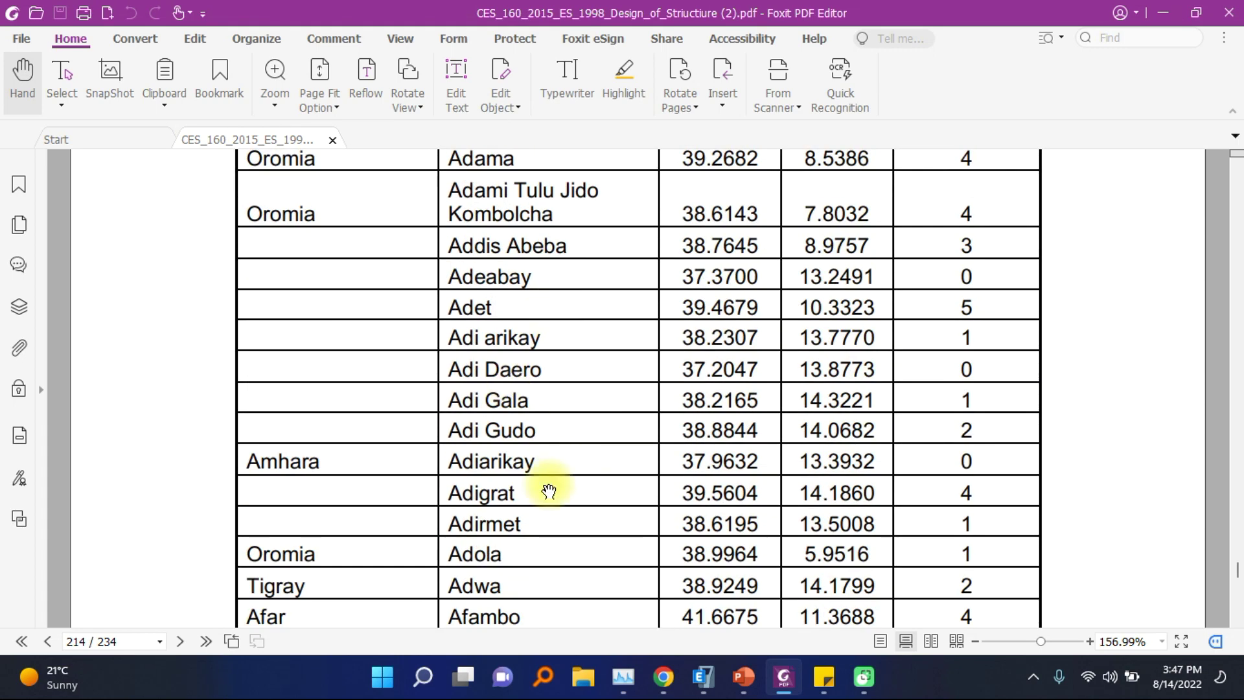
pyautogui.scroll(-3, 490, 512)
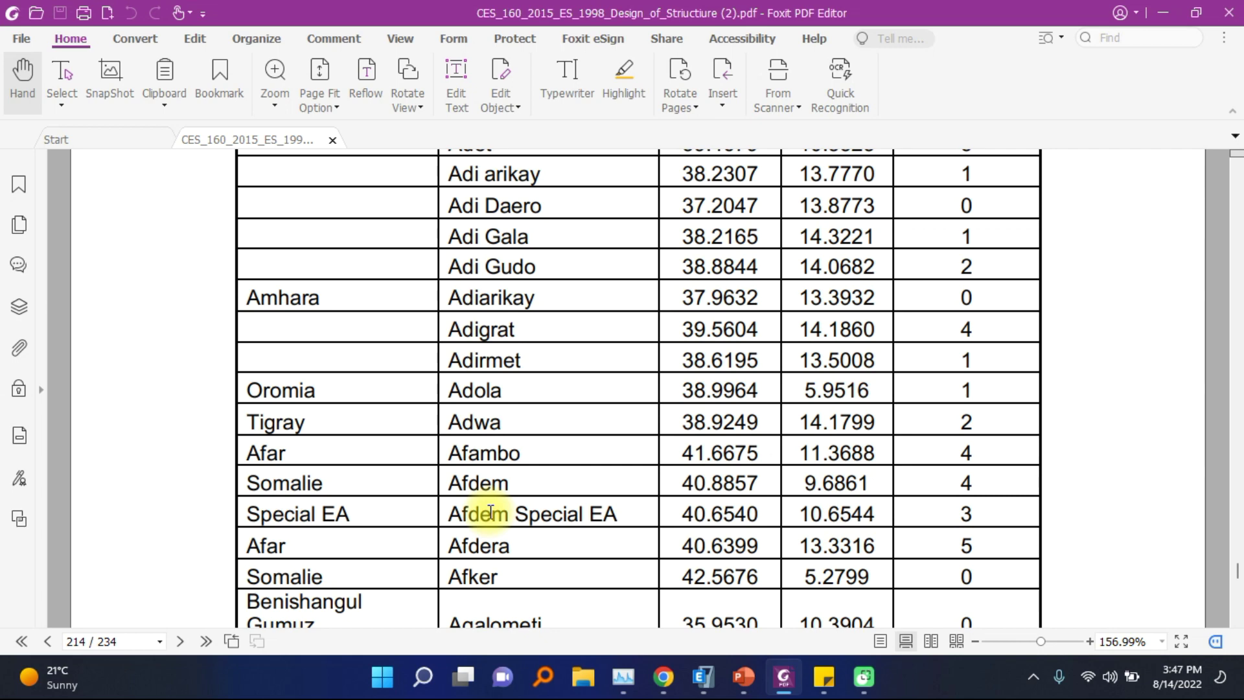
pyautogui.scroll(-15, 490, 511)
pyautogui.scroll(20, 491, 504)
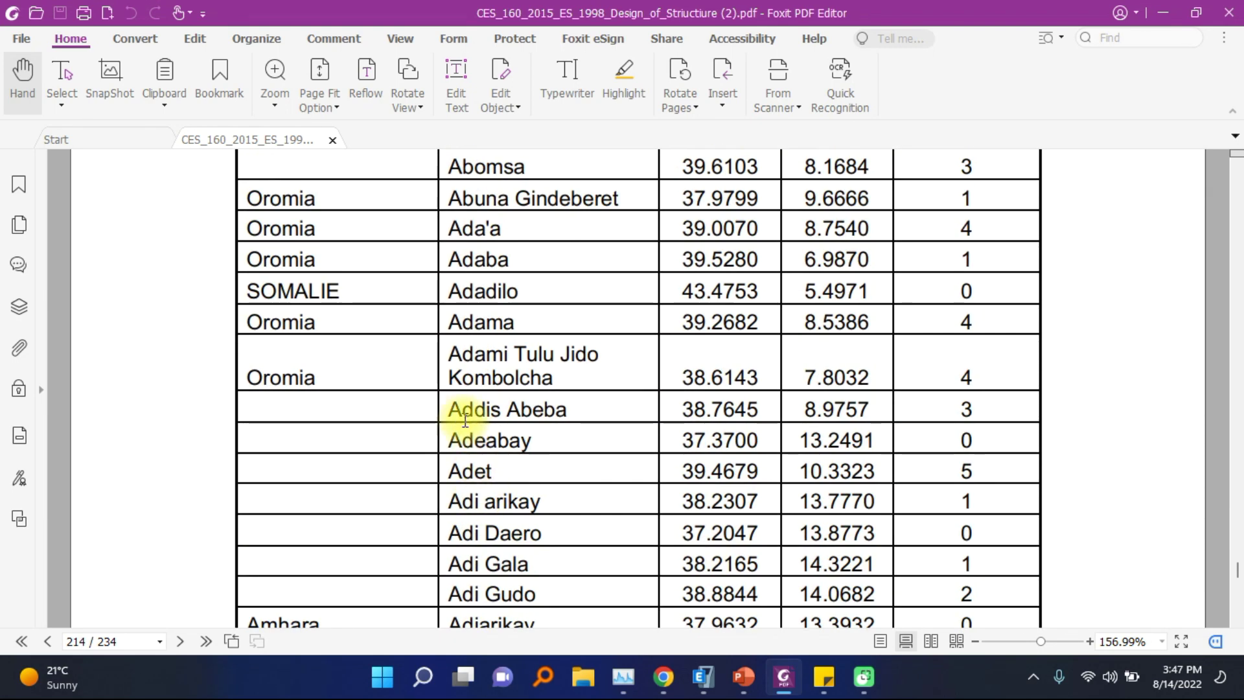
# Check the seismic zone in the Addis Abeba row of Table D2 and switch back to ETABS
pyautogui.moveTo(454, 412); pyautogui.dragTo(591, 411)
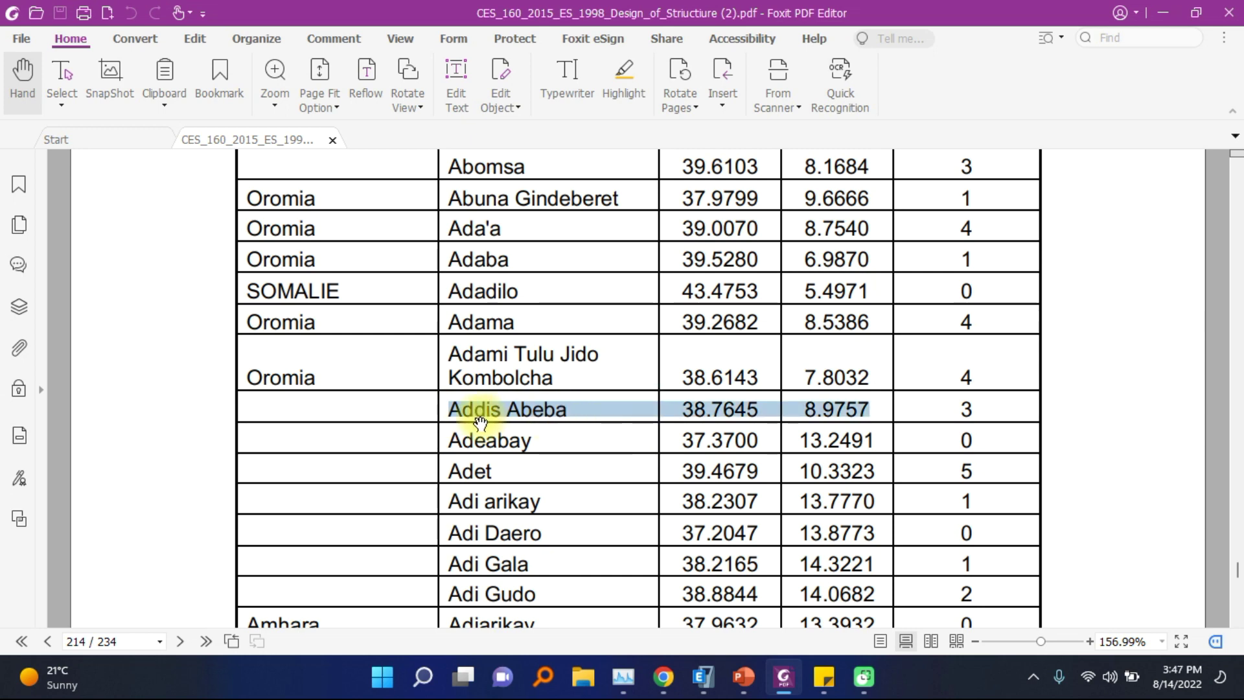
pyautogui.click(645, 424)
pyautogui.moveTo(960, 419); pyautogui.dragTo(985, 416)
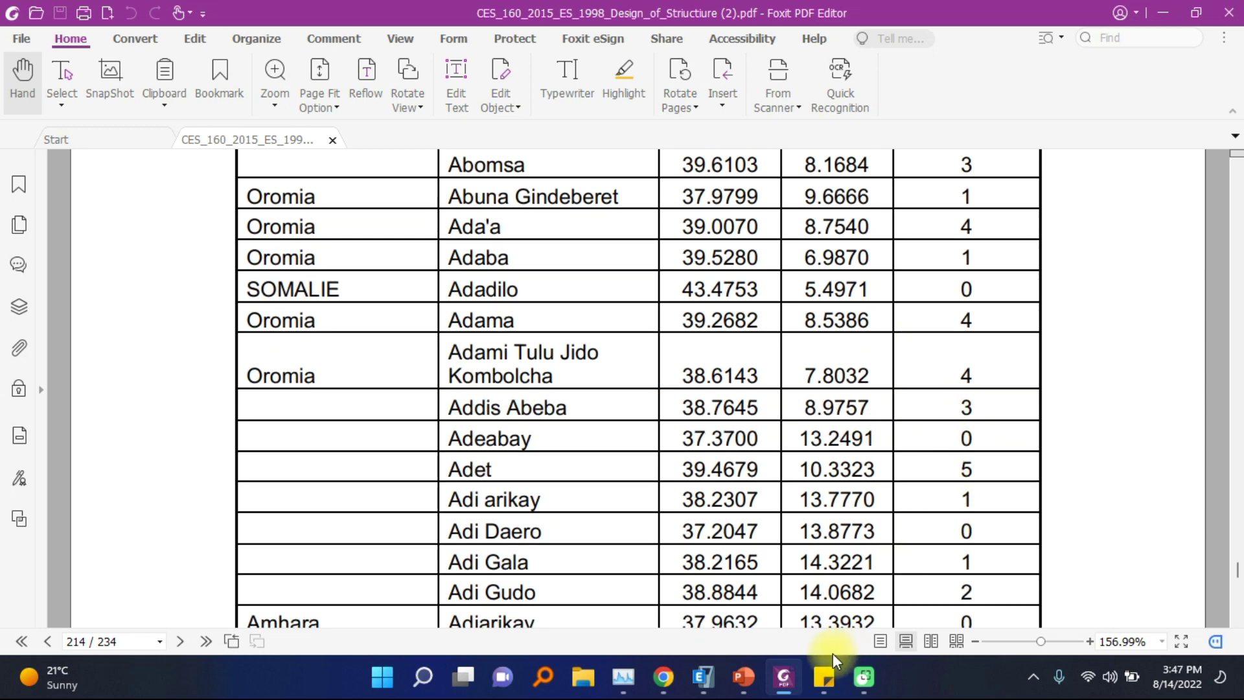
pyautogui.click(792, 669)
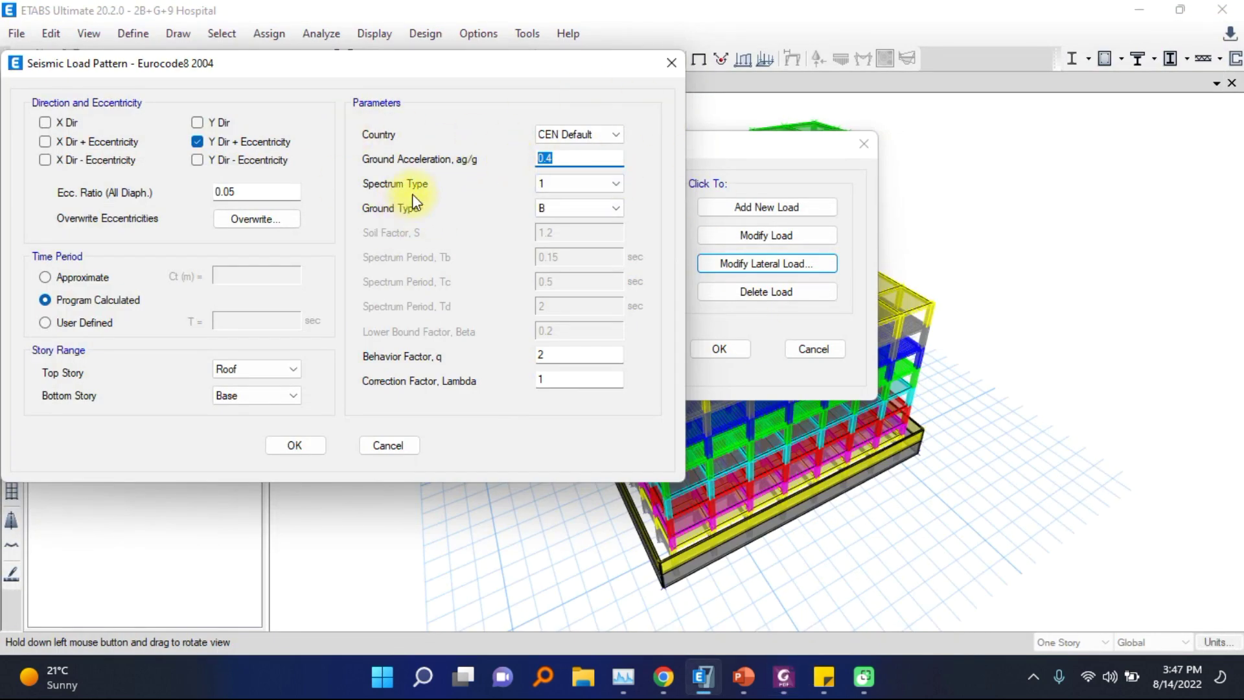
# View the spectrum type options, check their definitions on the Spectrum type slide in PowerPoint, and return to ETABS
pyautogui.click(561, 180)
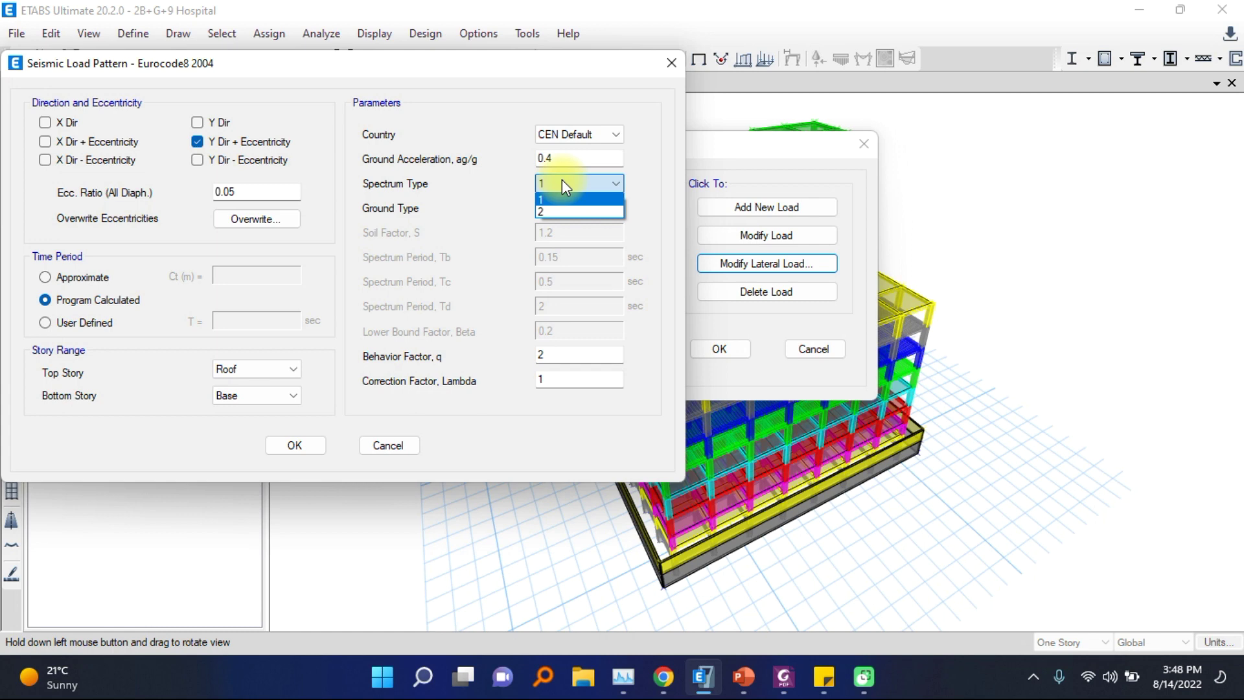
pyautogui.click(561, 180)
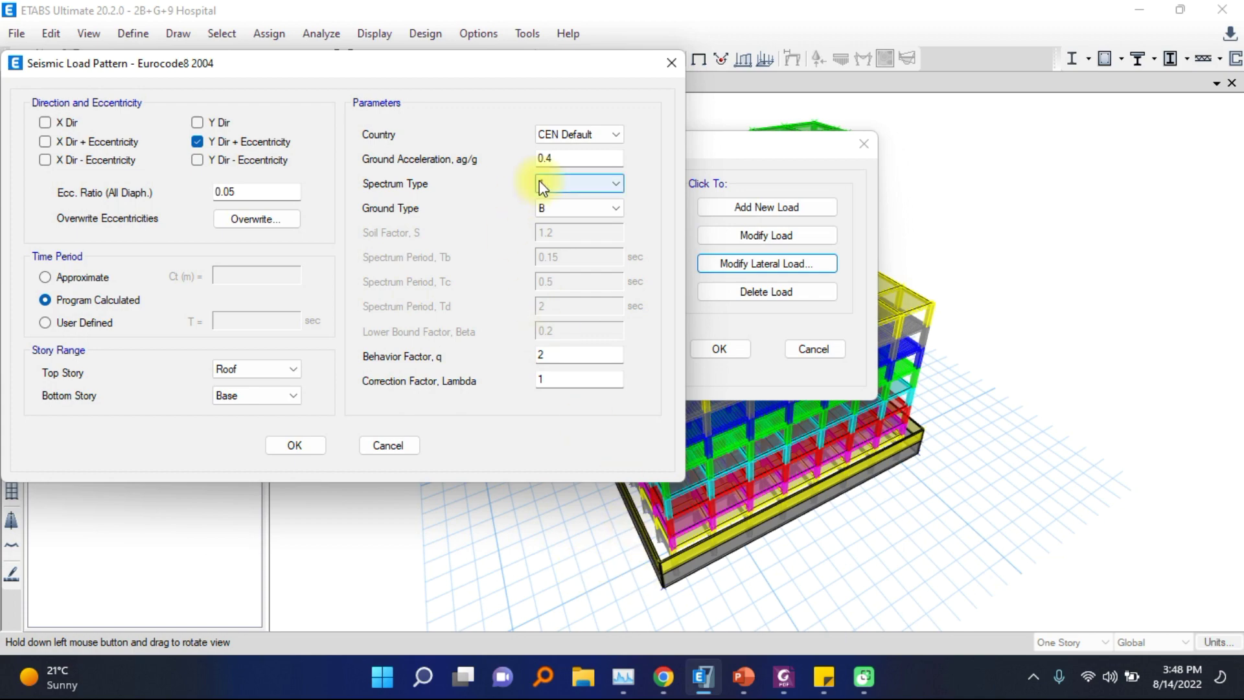
pyautogui.click(743, 676)
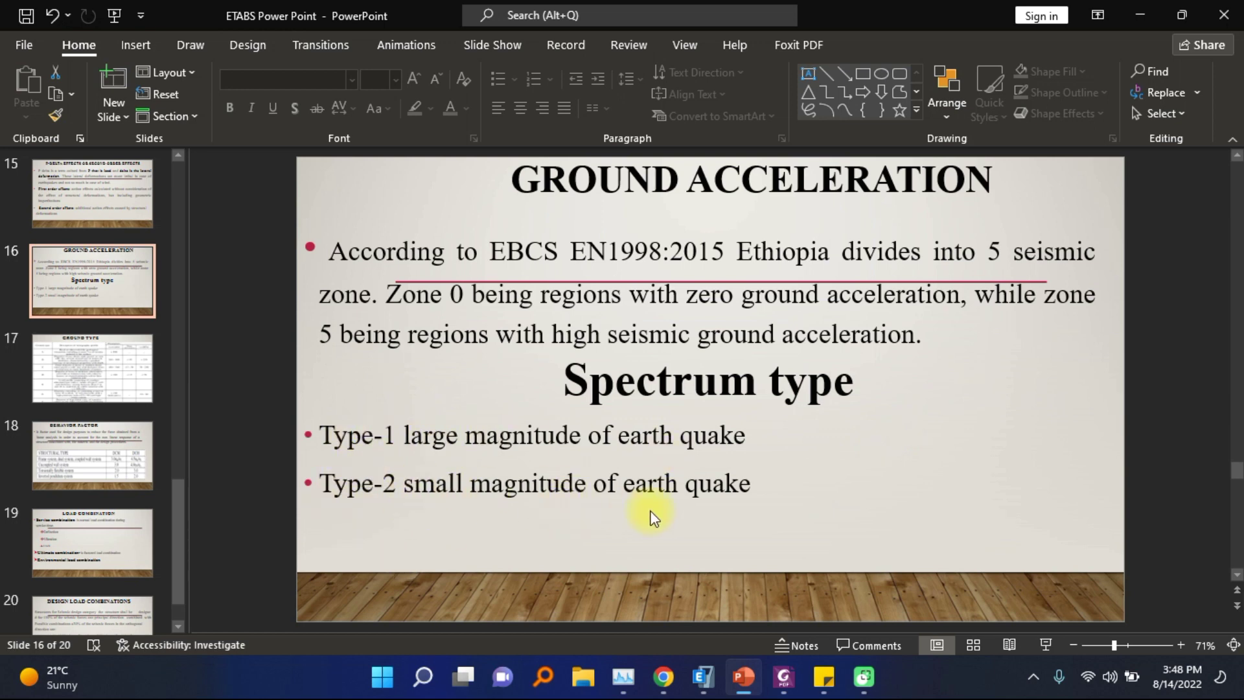
pyautogui.click(743, 676)
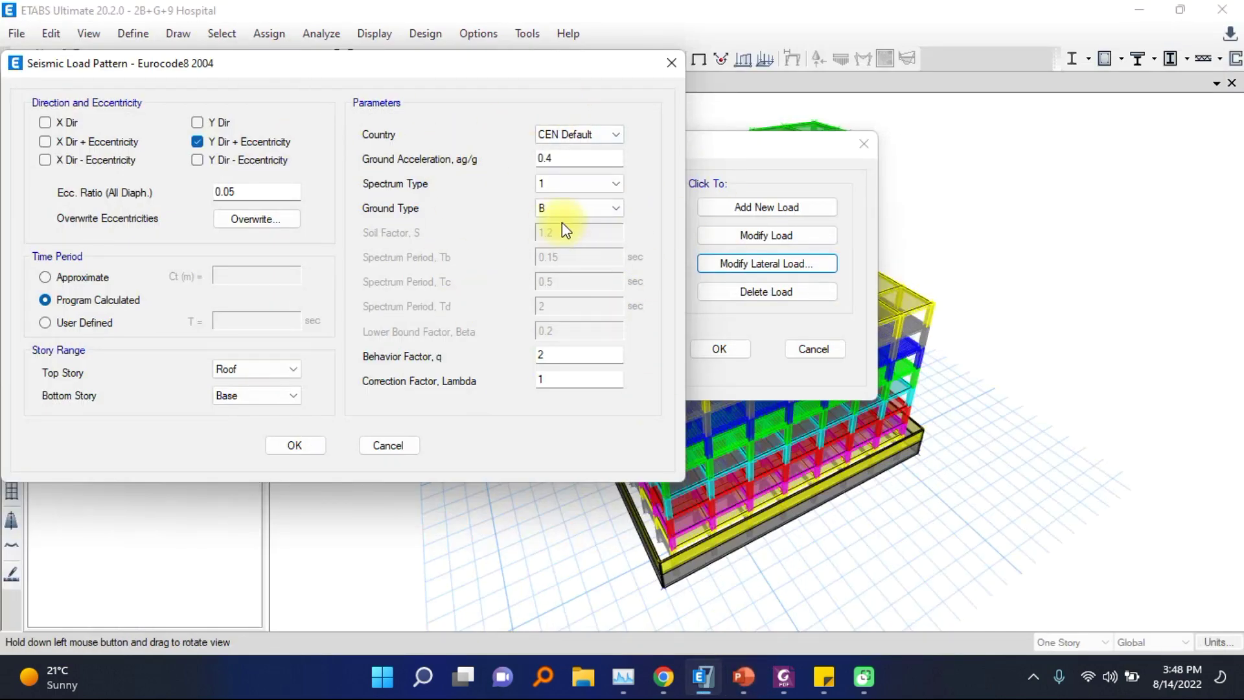
# Compare the parameters for spectrum types 1 and 2 in the seismic load pattern and set the spectrum type to 2
pyautogui.click(535, 181)
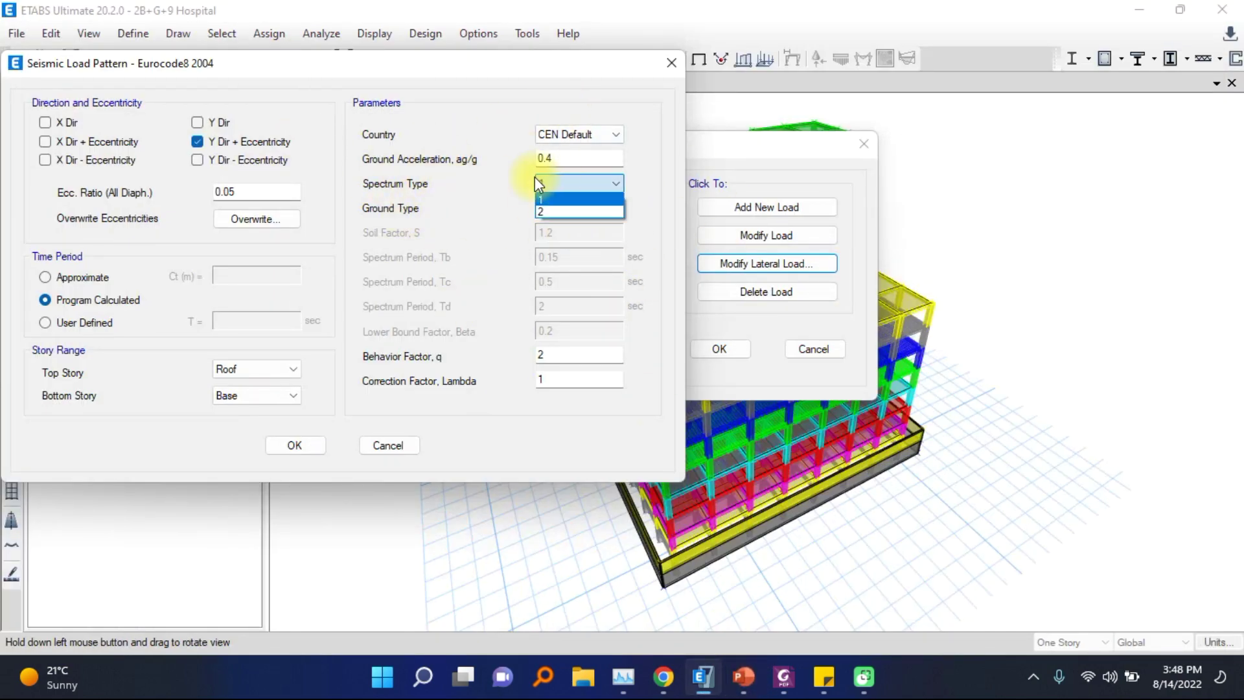
pyautogui.click(553, 210)
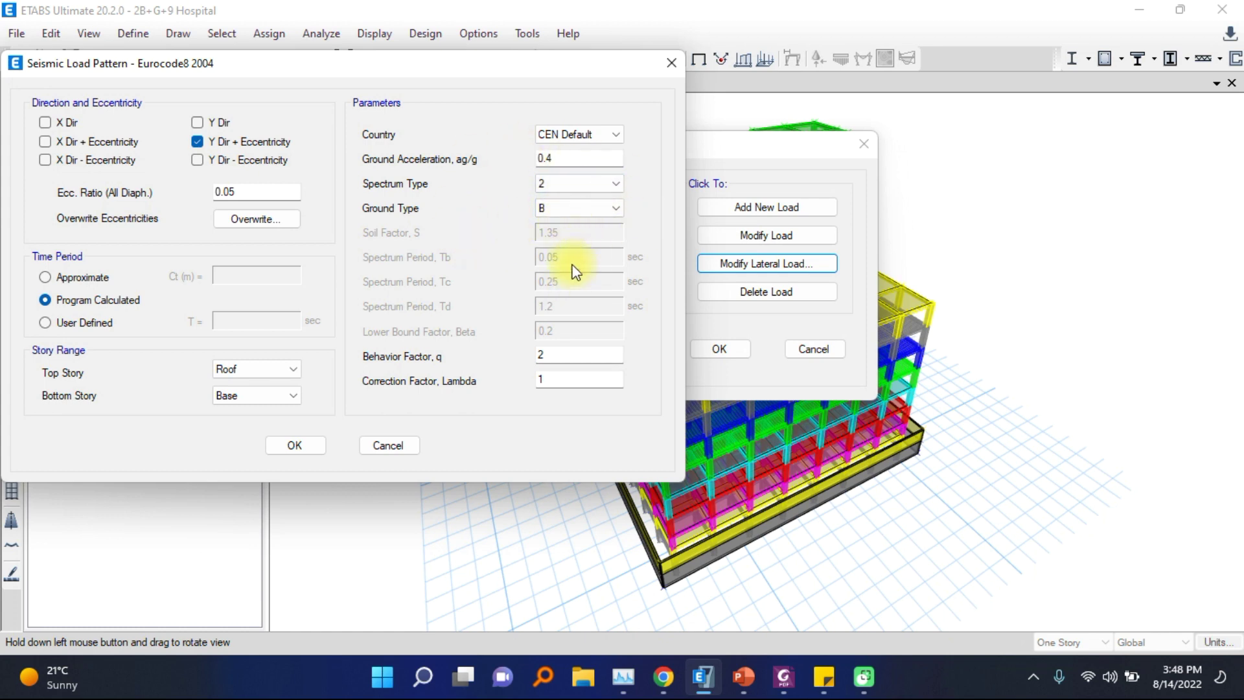
pyautogui.click(566, 181)
pyautogui.click(562, 200)
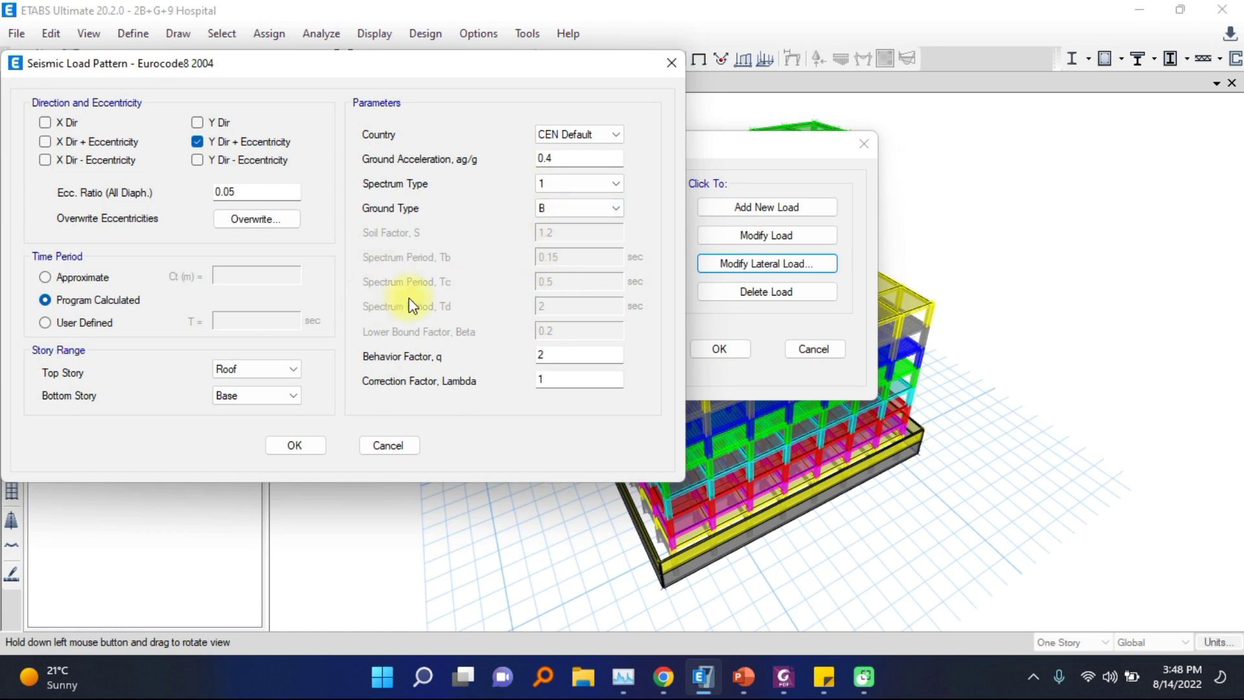
pyautogui.click(552, 209)
pyautogui.click(550, 208)
pyautogui.click(555, 184)
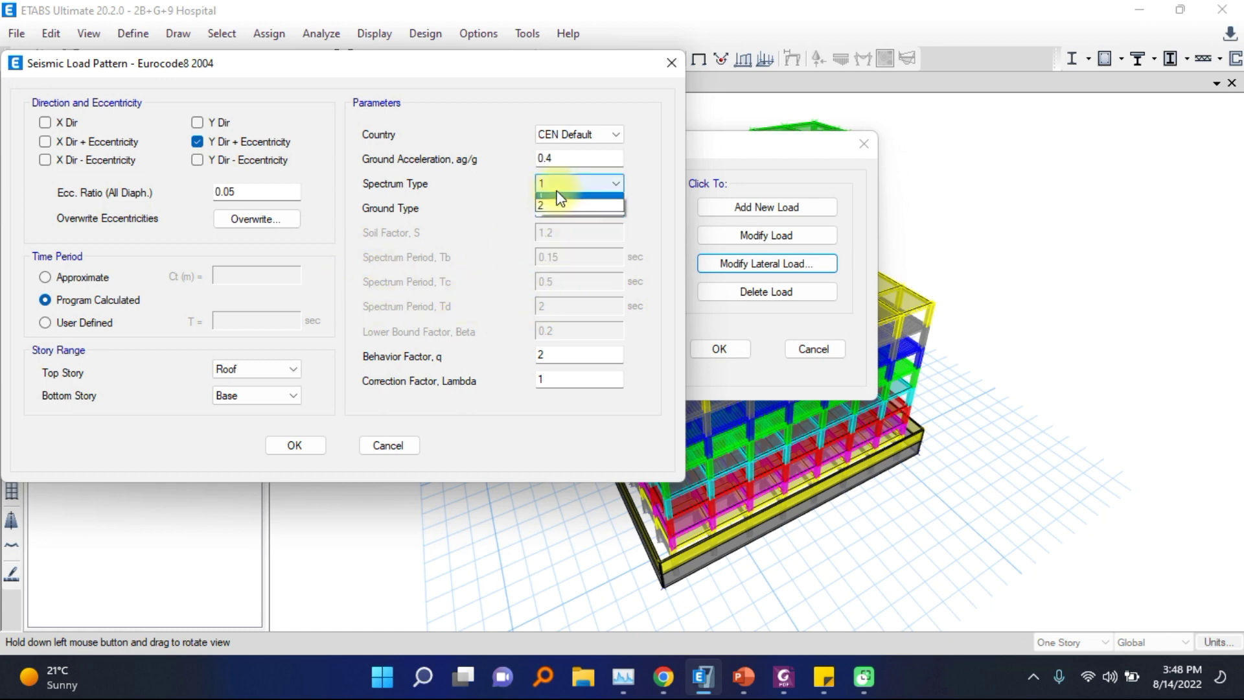
pyautogui.click(539, 211)
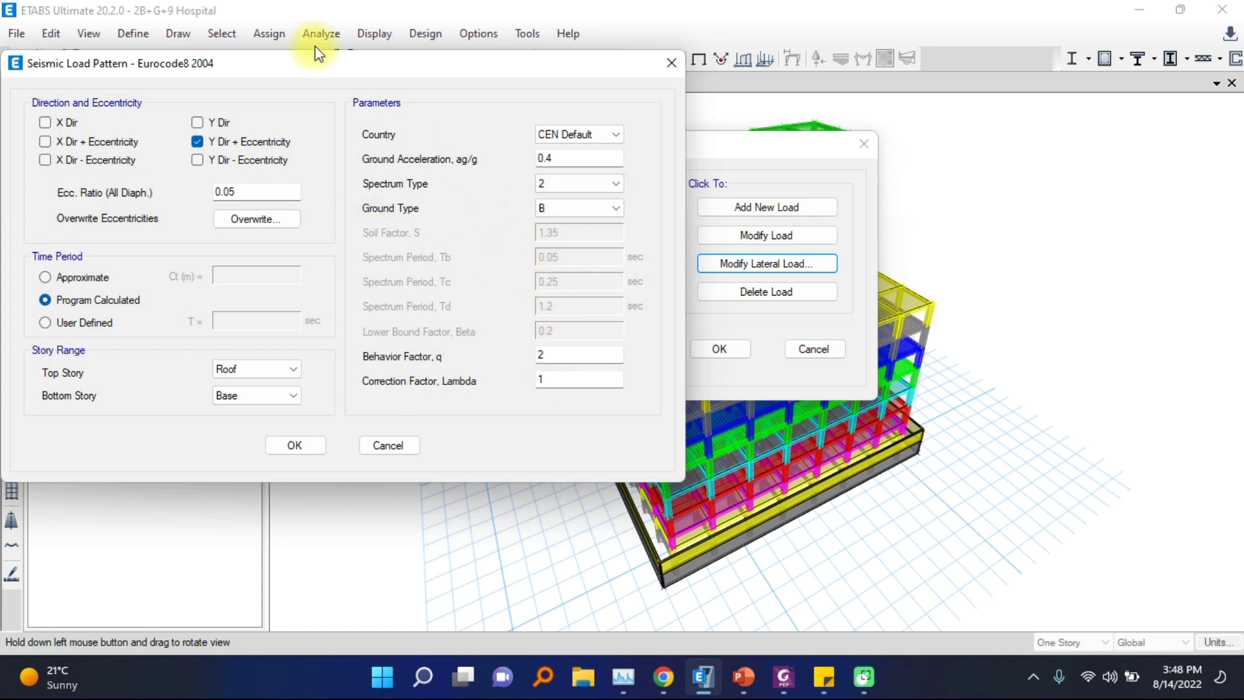
pyautogui.moveTo(295, 56); pyautogui.dragTo(342, 62)
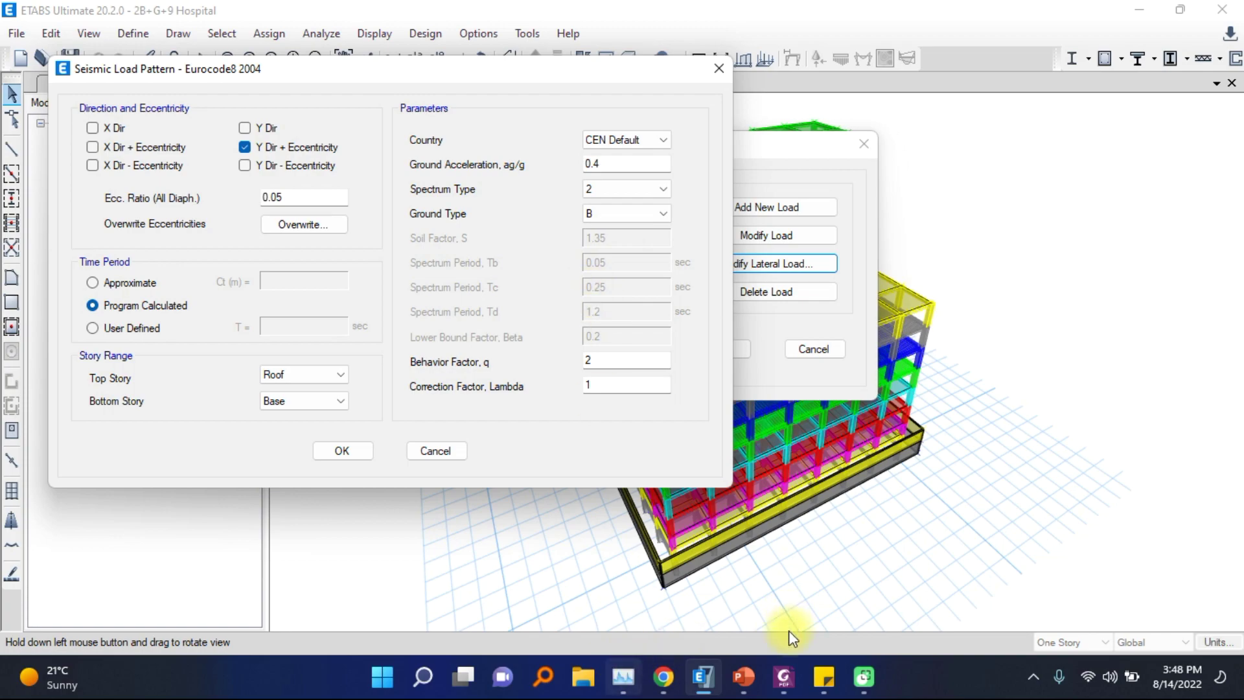
# Switch to the CES 160 standard and look through the non-linear analysis, displacement analysis and non-structural element clauses of section 4.3
pyautogui.click(783, 676)
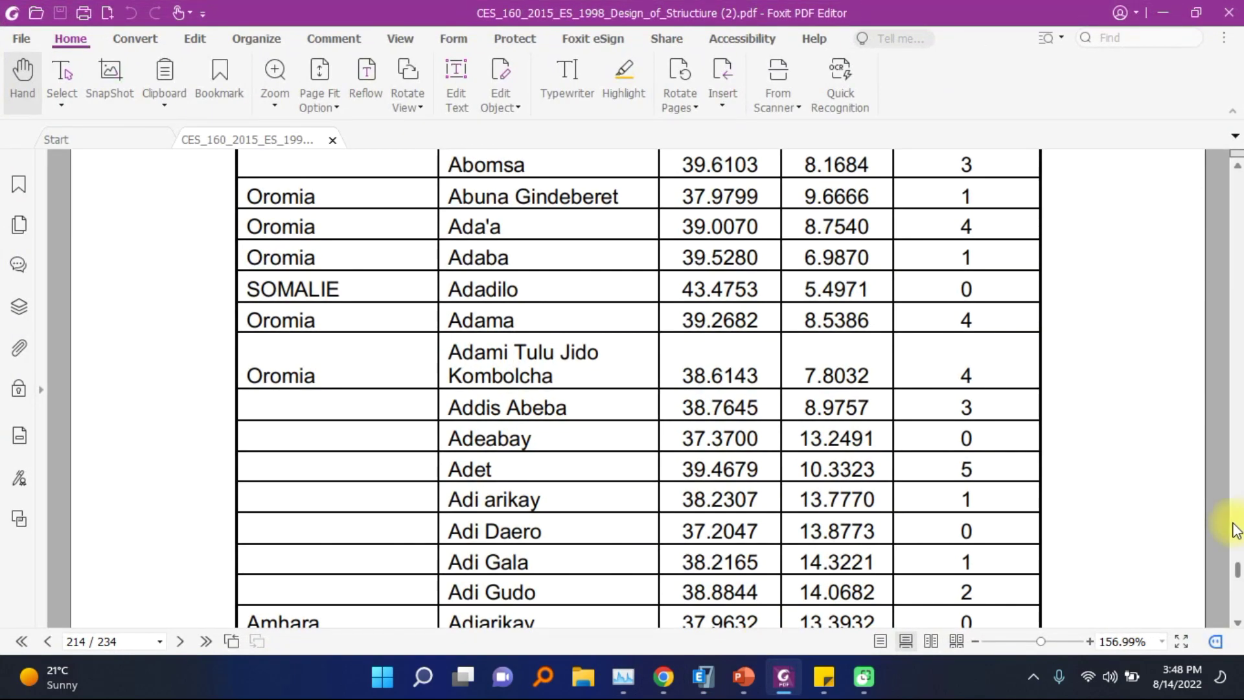
pyautogui.moveTo(1238, 560); pyautogui.dragTo(1238, 272)
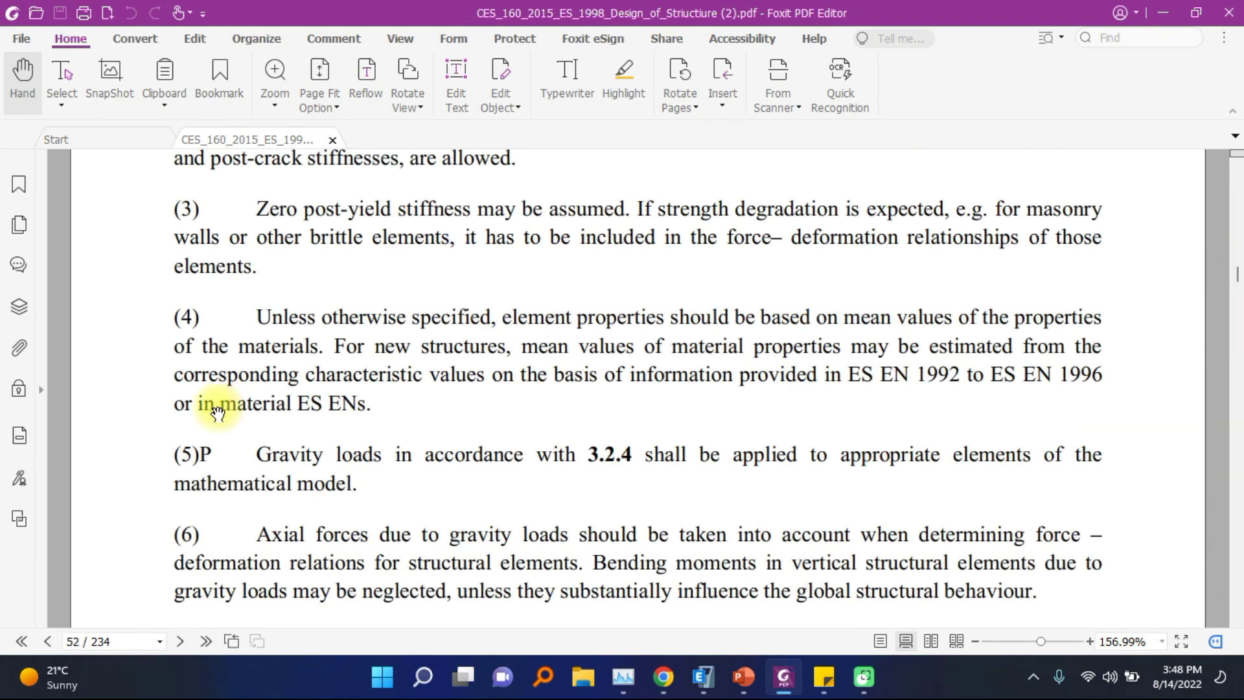
pyautogui.scroll(-10, 708, 453)
pyautogui.scroll(-20, 1234, 500)
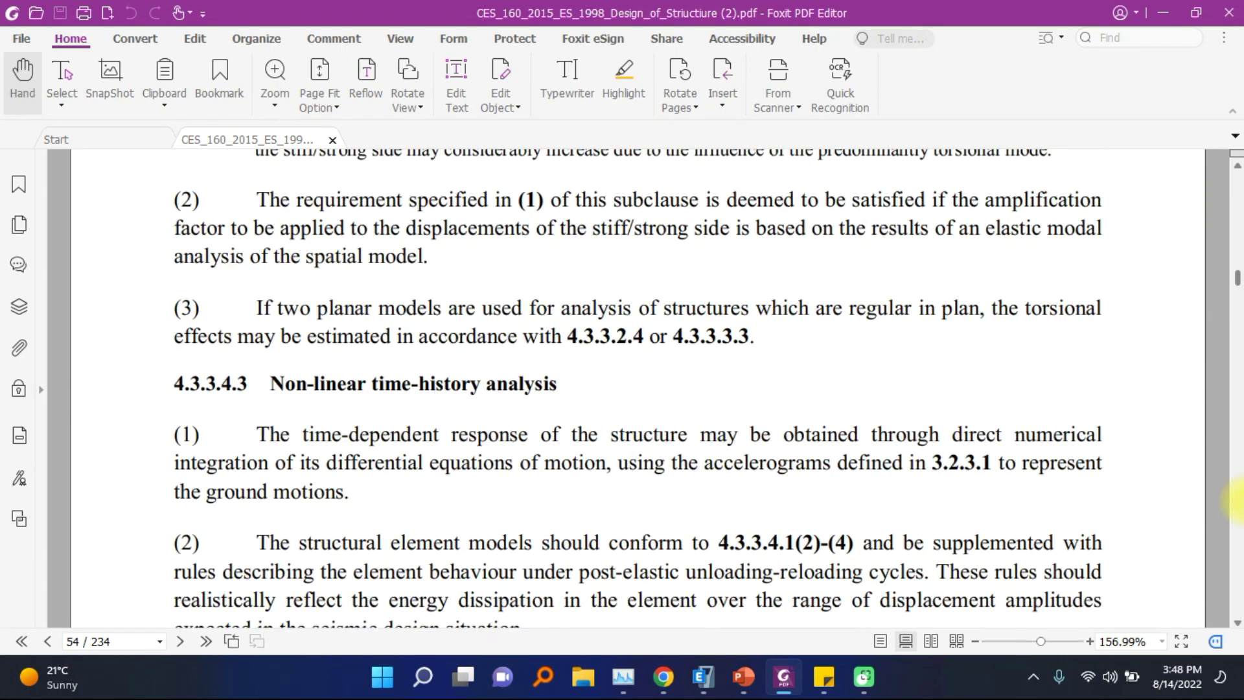
pyautogui.scroll(-20, 402, 444)
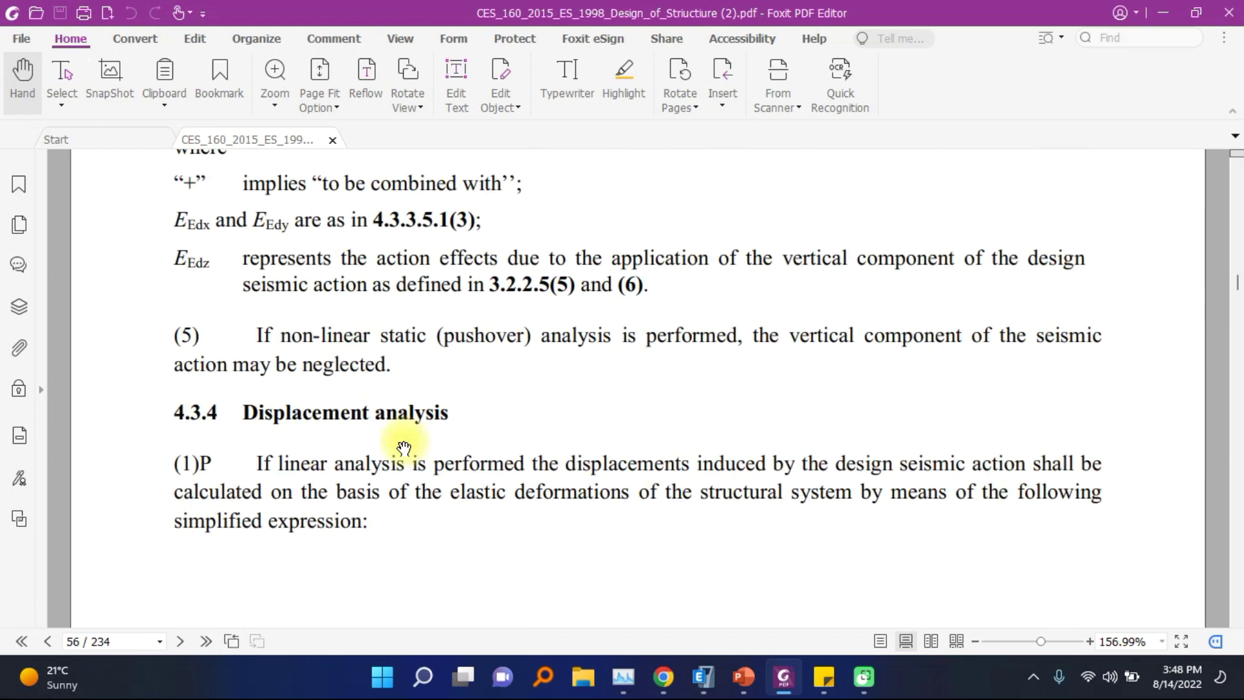
pyautogui.scroll(-12, 377, 405)
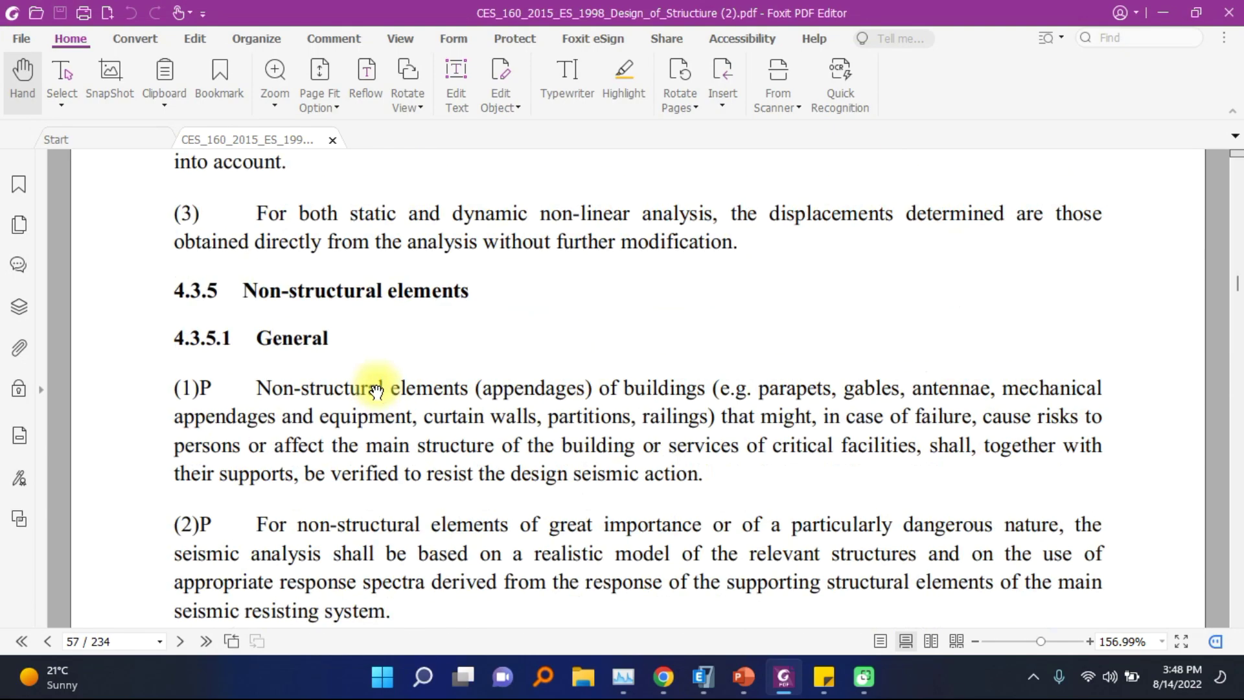
pyautogui.scroll(-6, 376, 384)
pyautogui.scroll(-8, 374, 378)
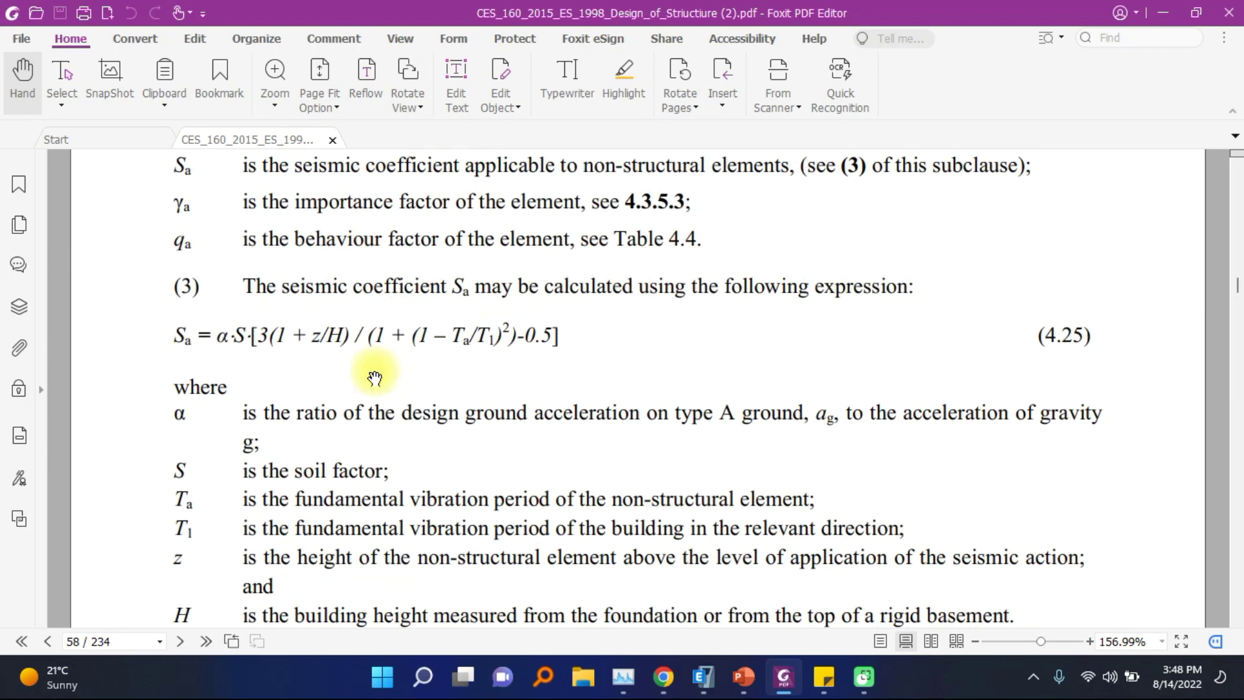
pyautogui.scroll(-10, 375, 376)
pyautogui.scroll(6, 372, 369)
pyautogui.scroll(-12, 372, 369)
pyautogui.scroll(-18, 774, 416)
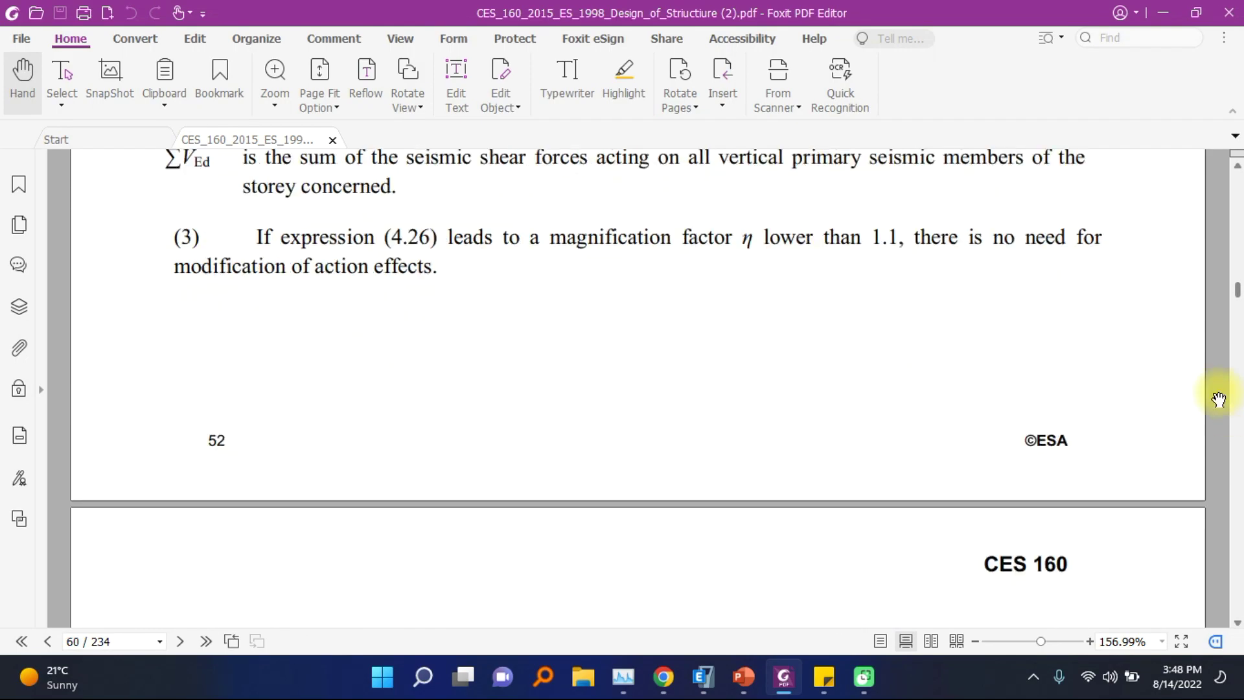
# Go back through the CES 160 standard to Table 3.1, Ground types, on PDF page 27
pyautogui.moveTo(1239, 293); pyautogui.dragTo(1238, 188)
pyautogui.scroll(-18, 1241, 396)
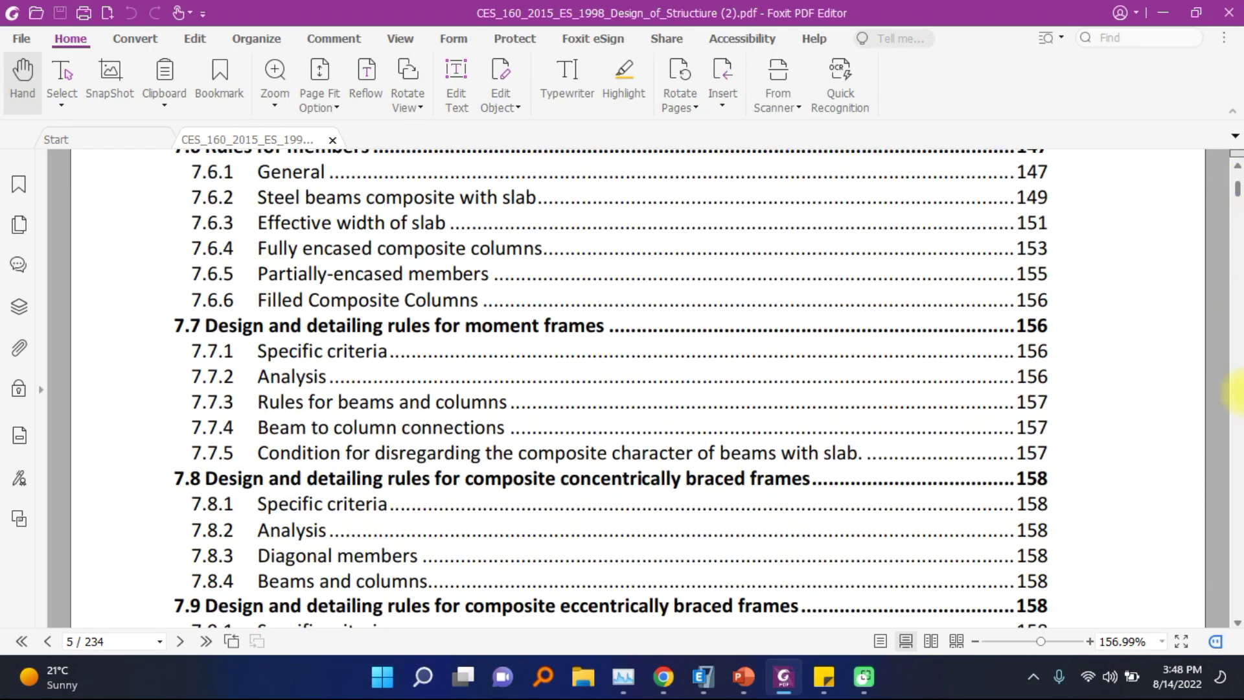
pyautogui.scroll(-20, 1238, 399)
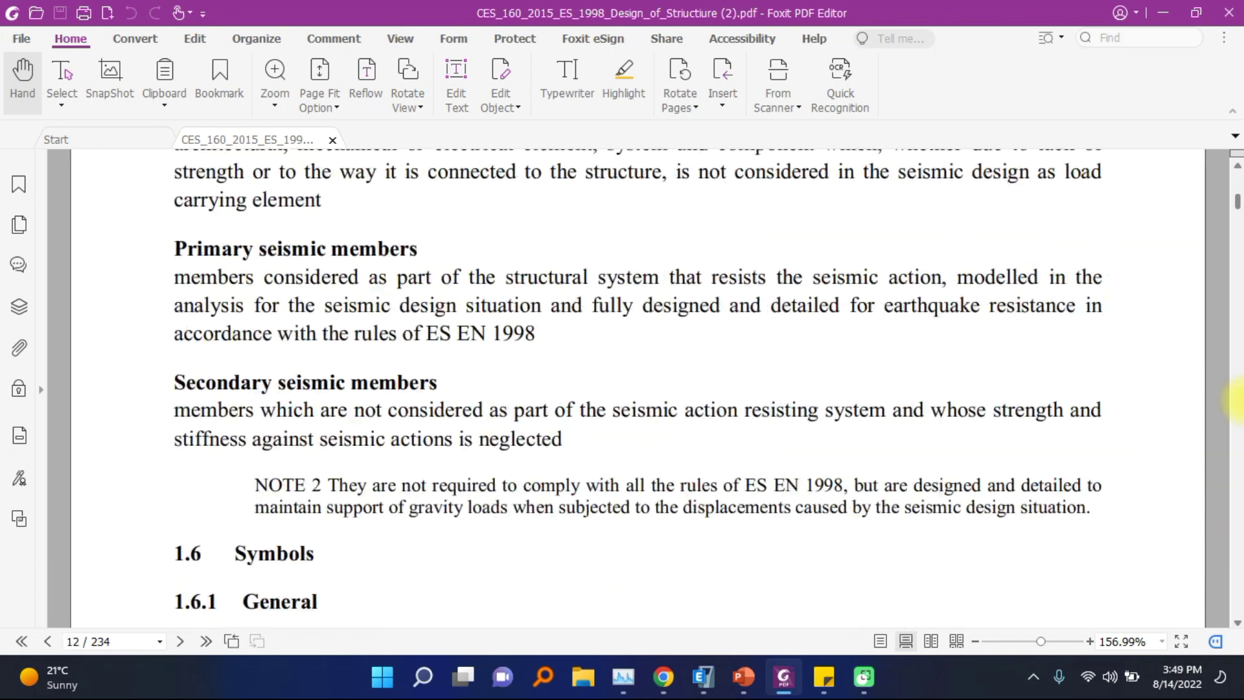
pyautogui.scroll(-20, 1238, 398)
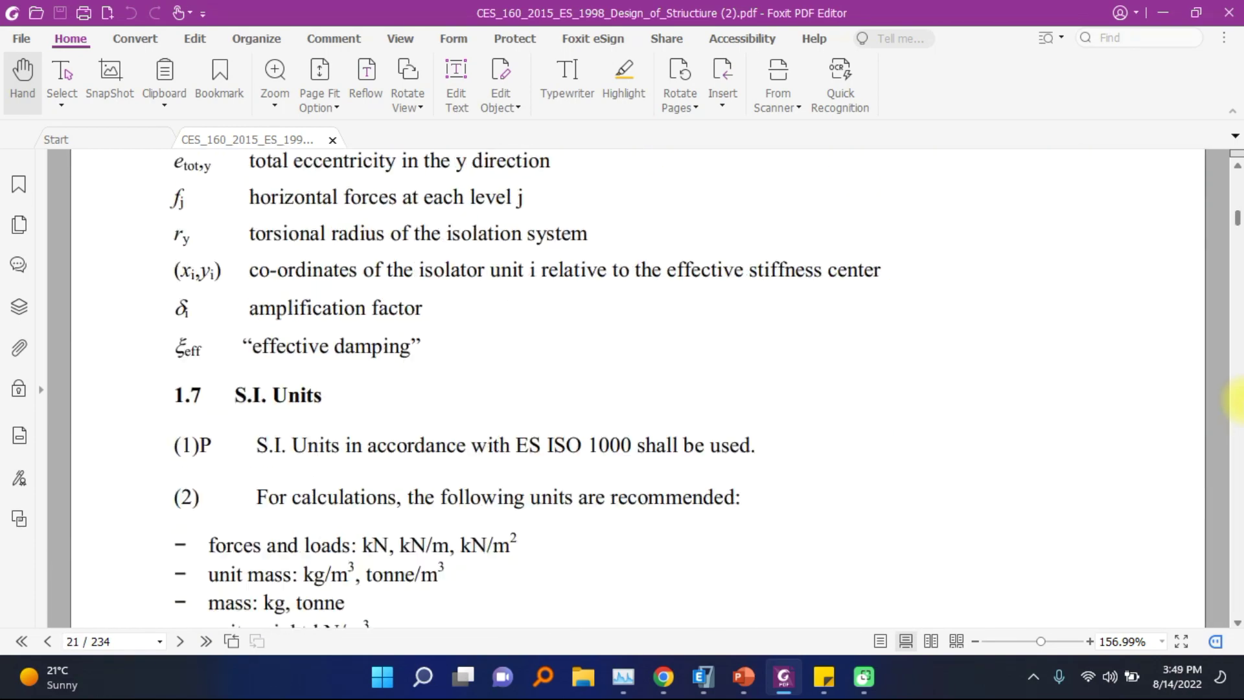
pyautogui.scroll(-20, 1238, 398)
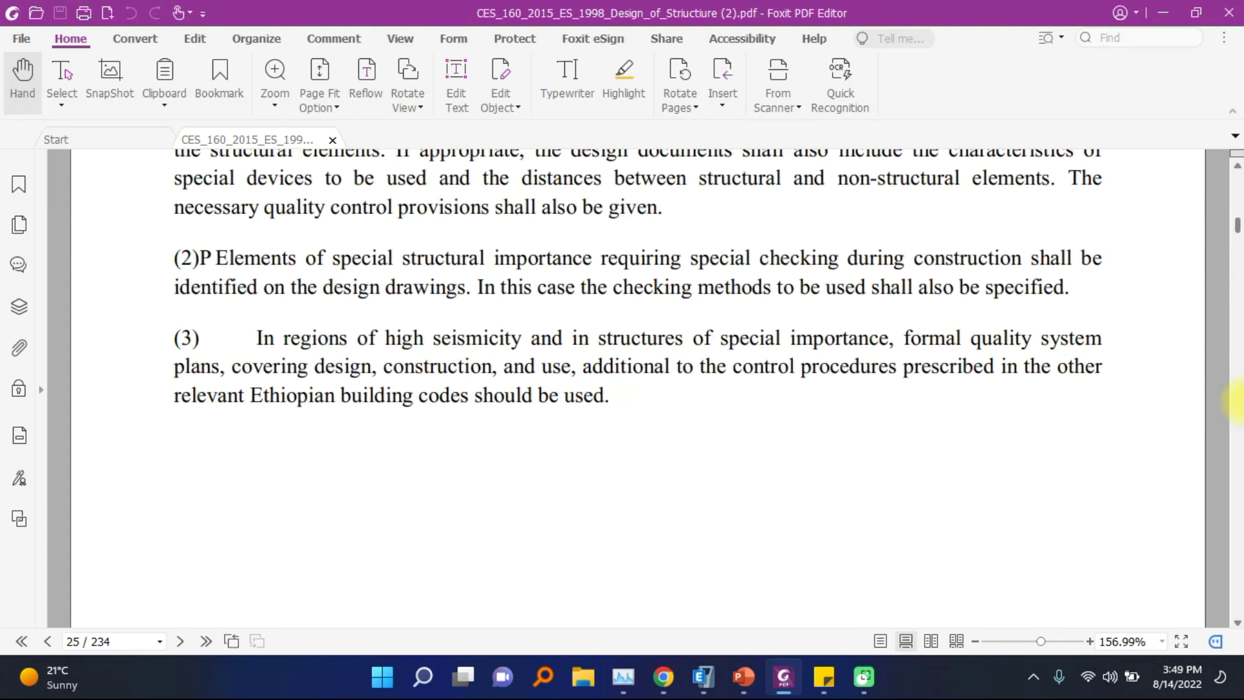
pyautogui.scroll(-15, 1199, 415)
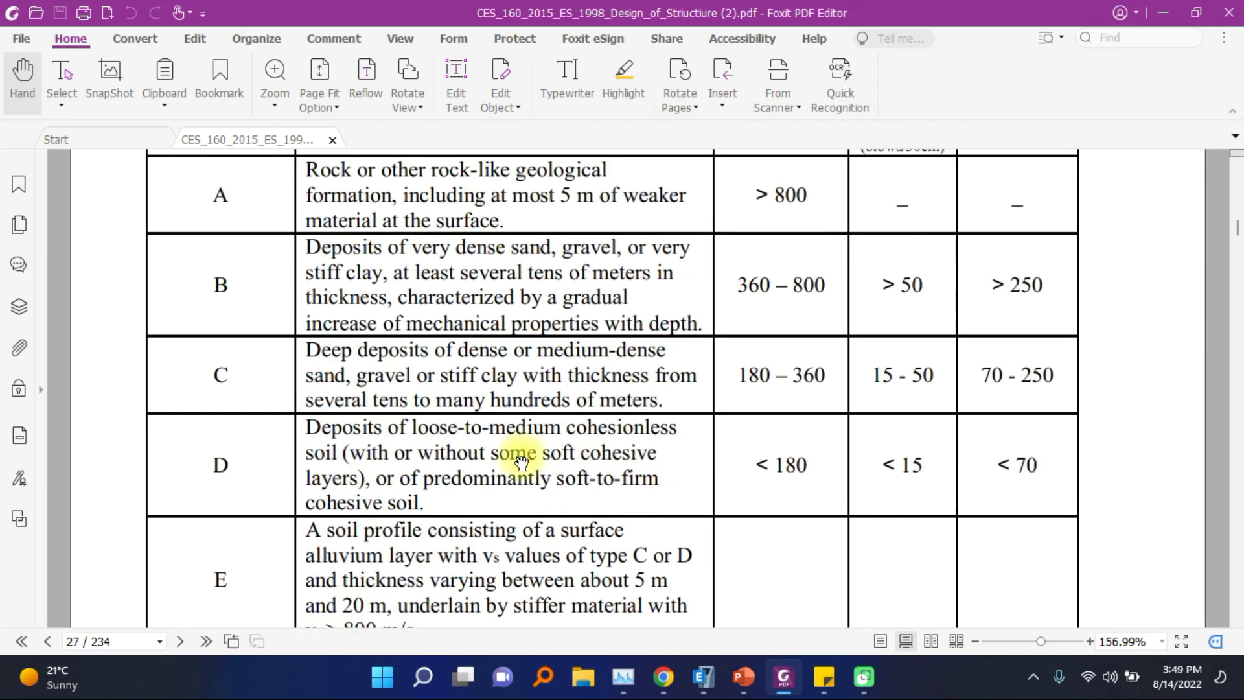
# Read the stratigraphic profile descriptions and parameters of ground types A to E, S1 and S2 in Table 3.1
pyautogui.scroll(8, 324, 440)
pyautogui.scroll(-3, 193, 388)
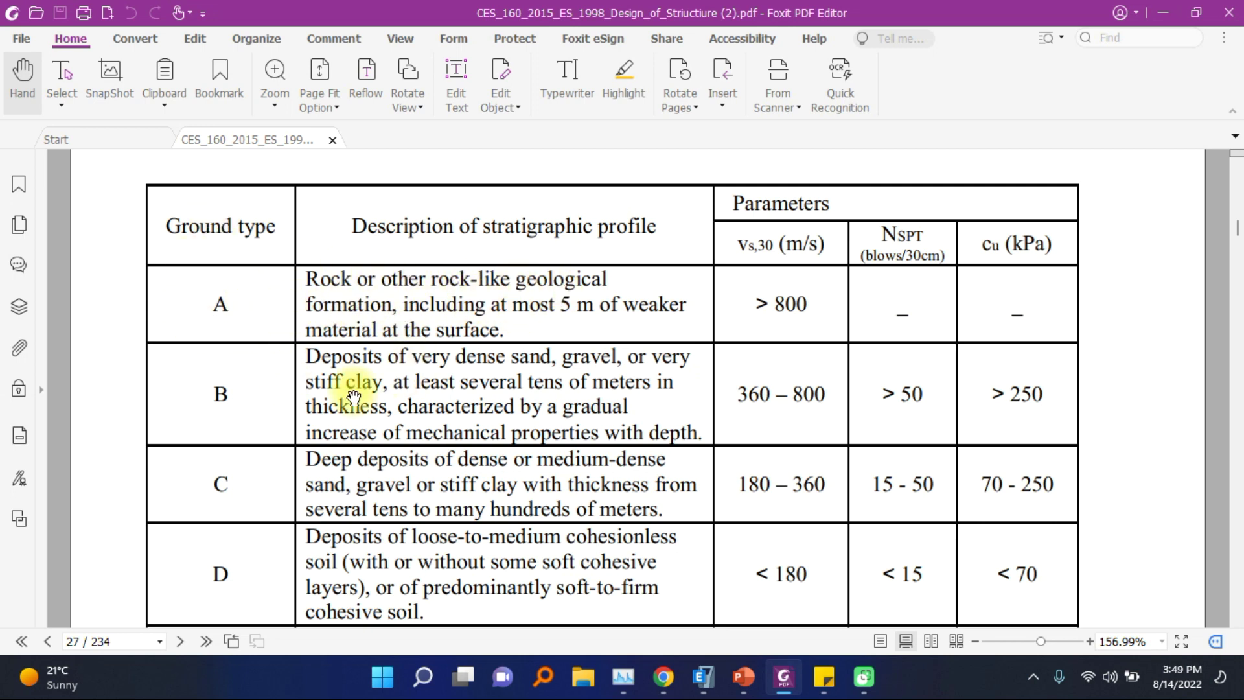
pyautogui.scroll(-1, 200, 410)
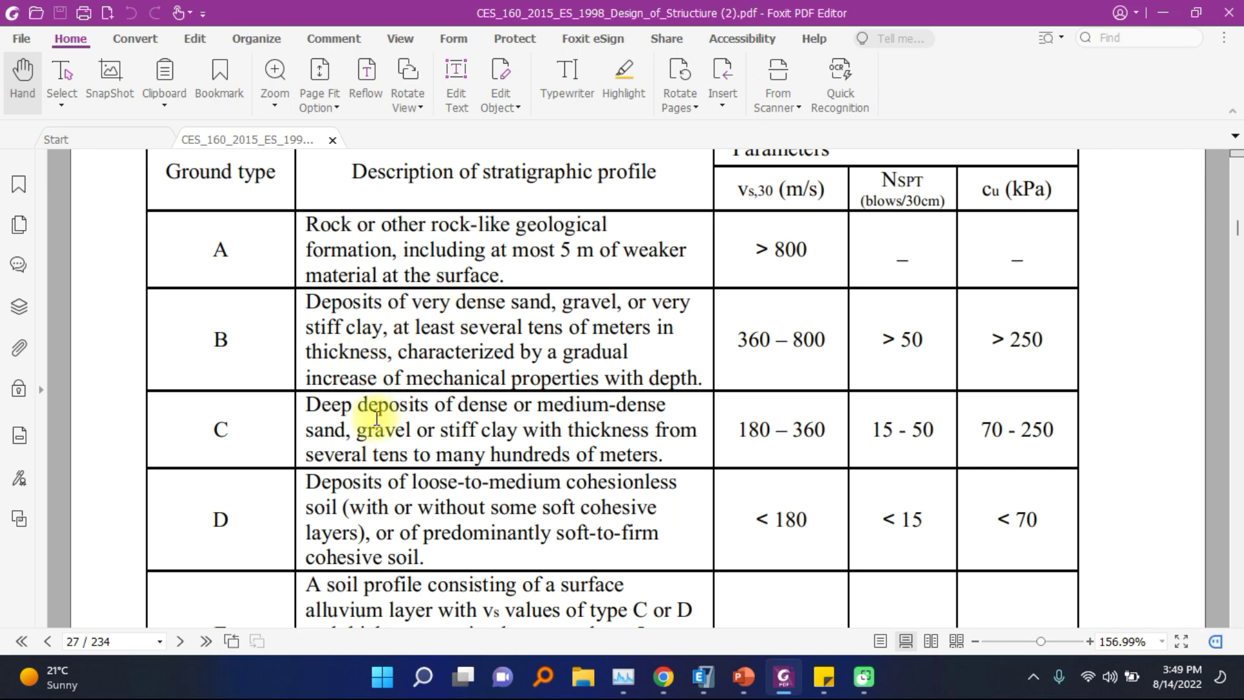
pyautogui.scroll(-3, 374, 424)
pyautogui.scroll(-3, 242, 324)
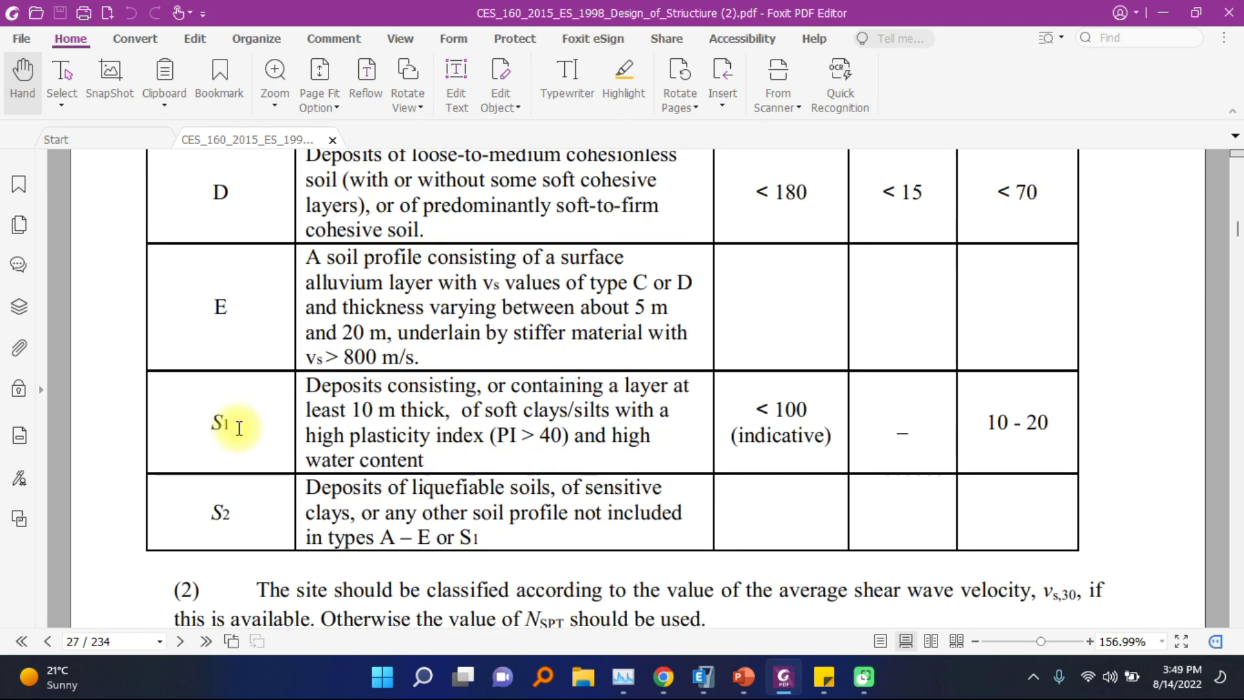
pyautogui.scroll(7, 285, 503)
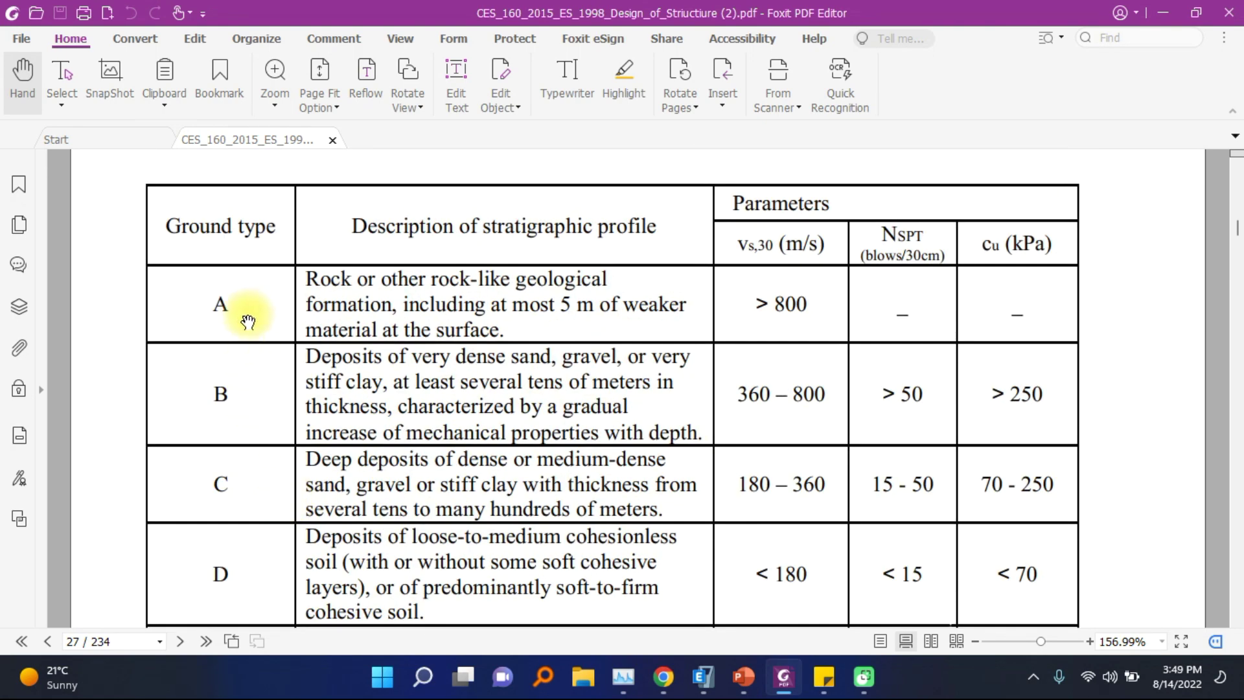
pyautogui.scroll(1, 248, 321)
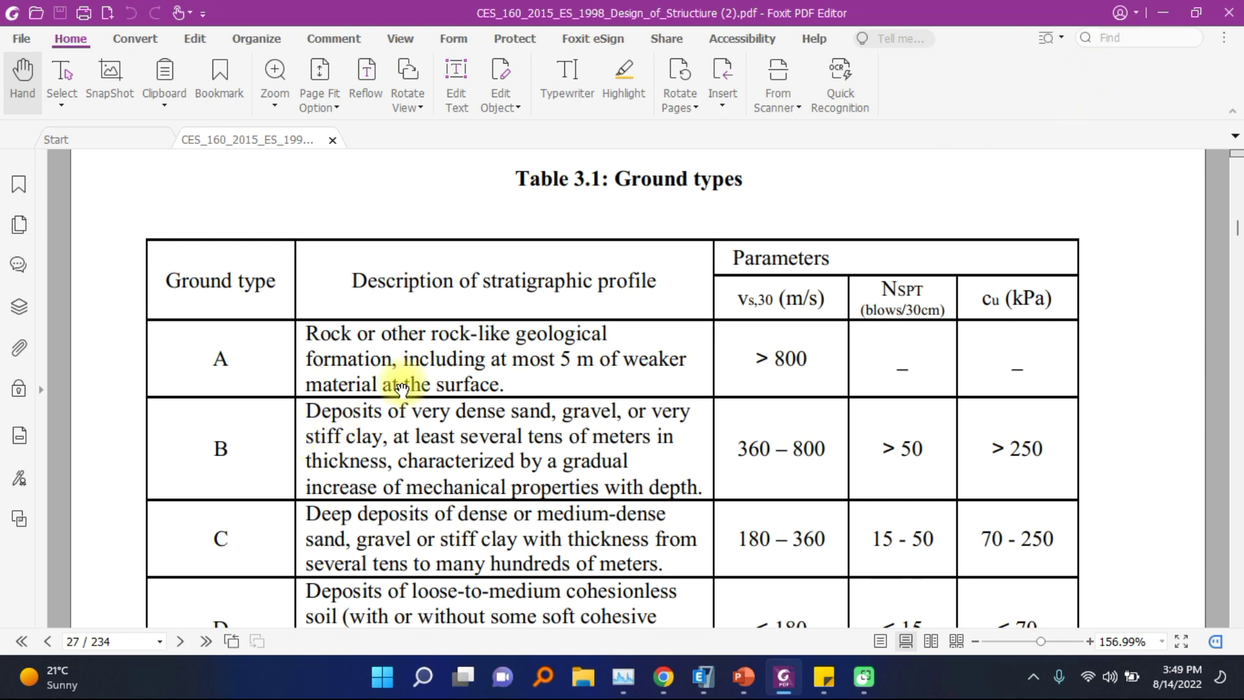
# Return to ETABS and set the ground type of the EQ+Y seismic load pattern to A
pyautogui.click(1162, 13)
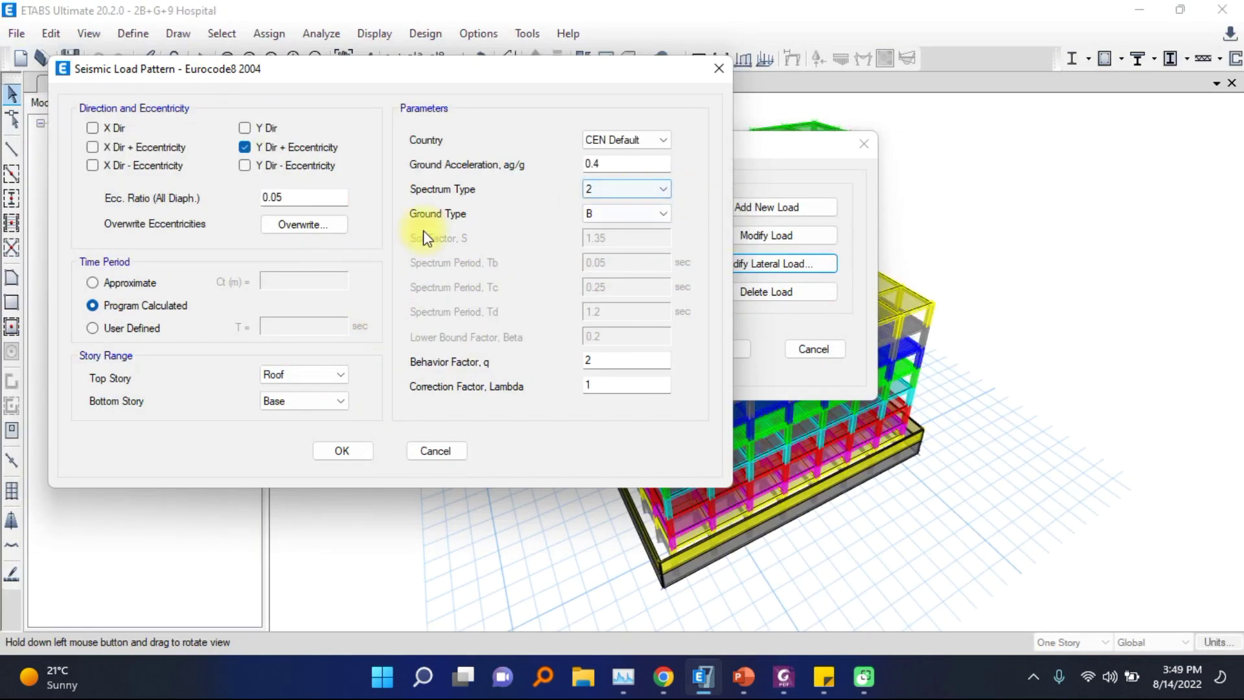
pyautogui.click(591, 214)
pyautogui.click(592, 226)
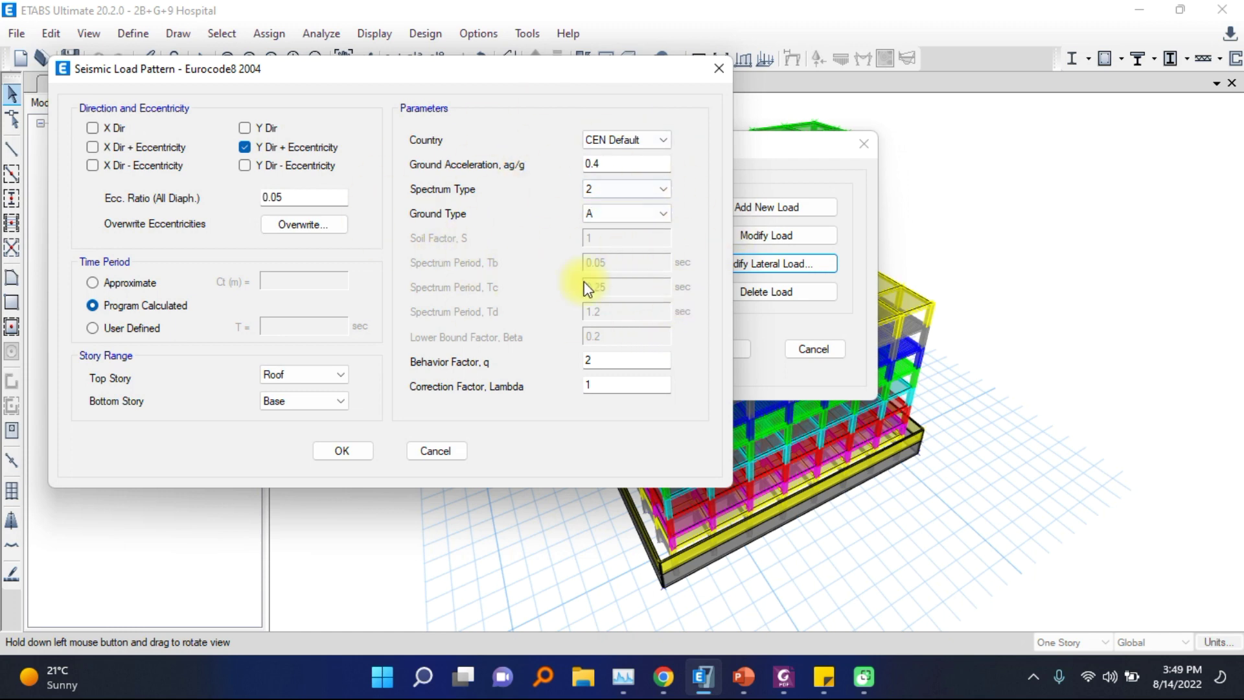
pyautogui.moveTo(403, 76); pyautogui.dragTo(407, 110)
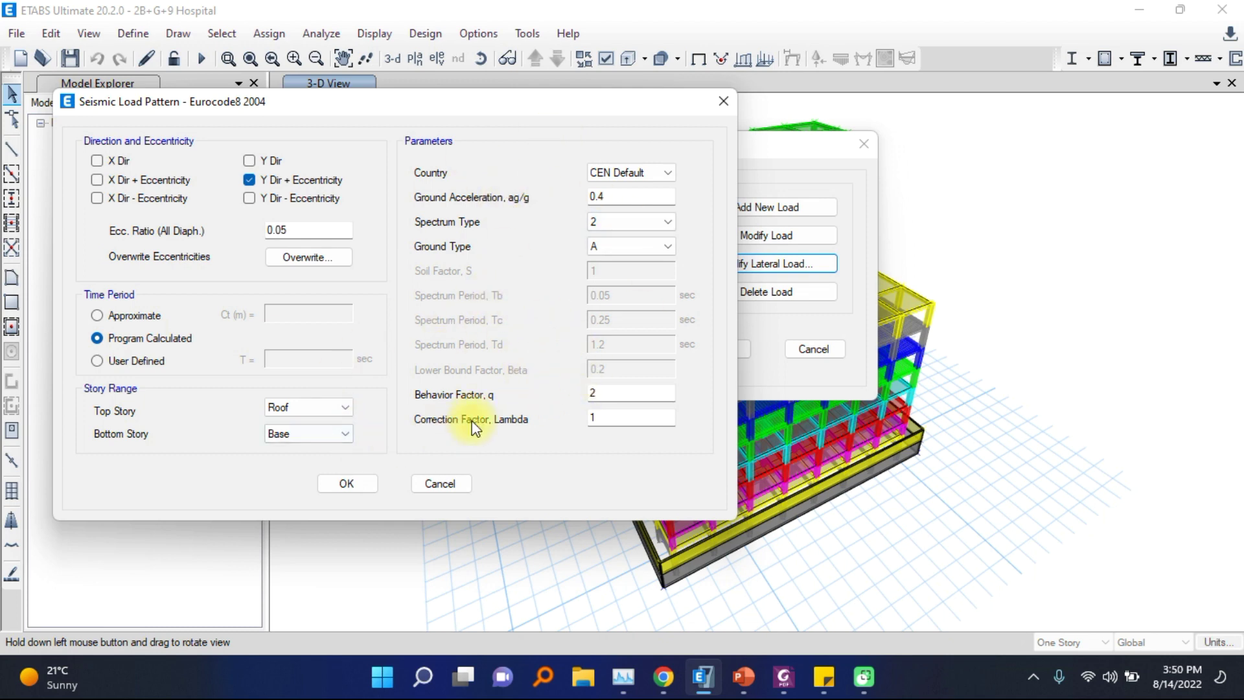
# Review the Ground Type and Behavior Factor slides in PowerPoint and switch back to ETABS
pyautogui.click(745, 686)
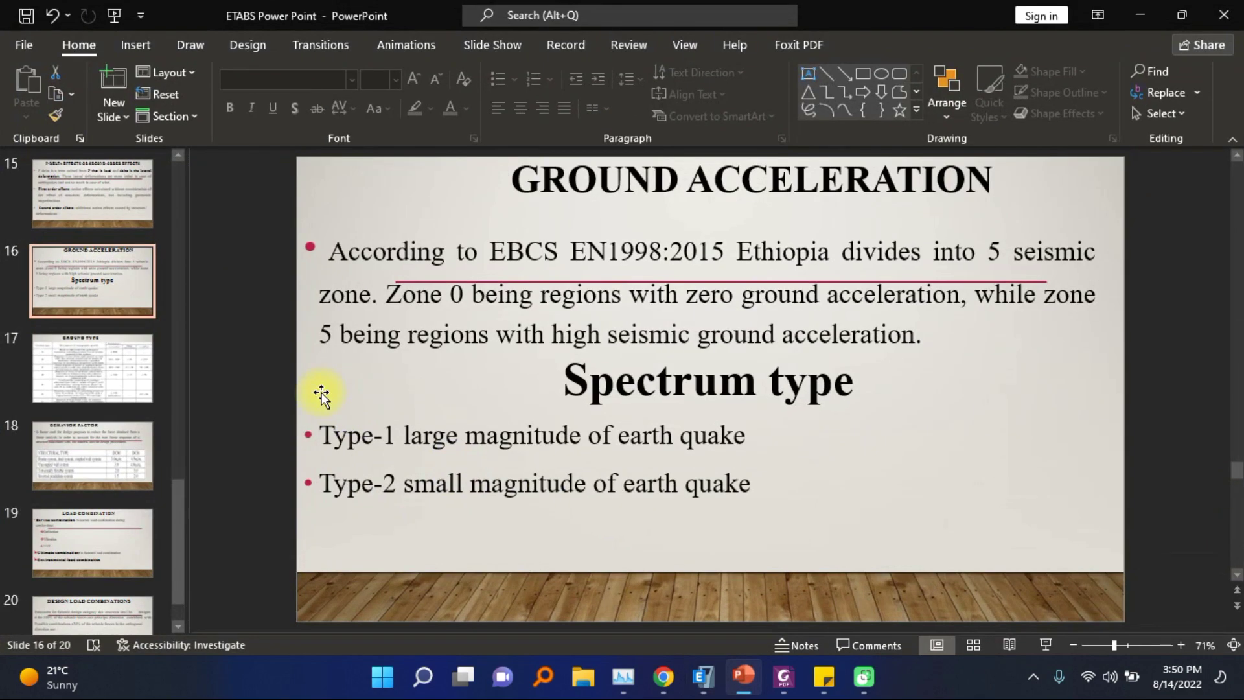
pyautogui.click(101, 370)
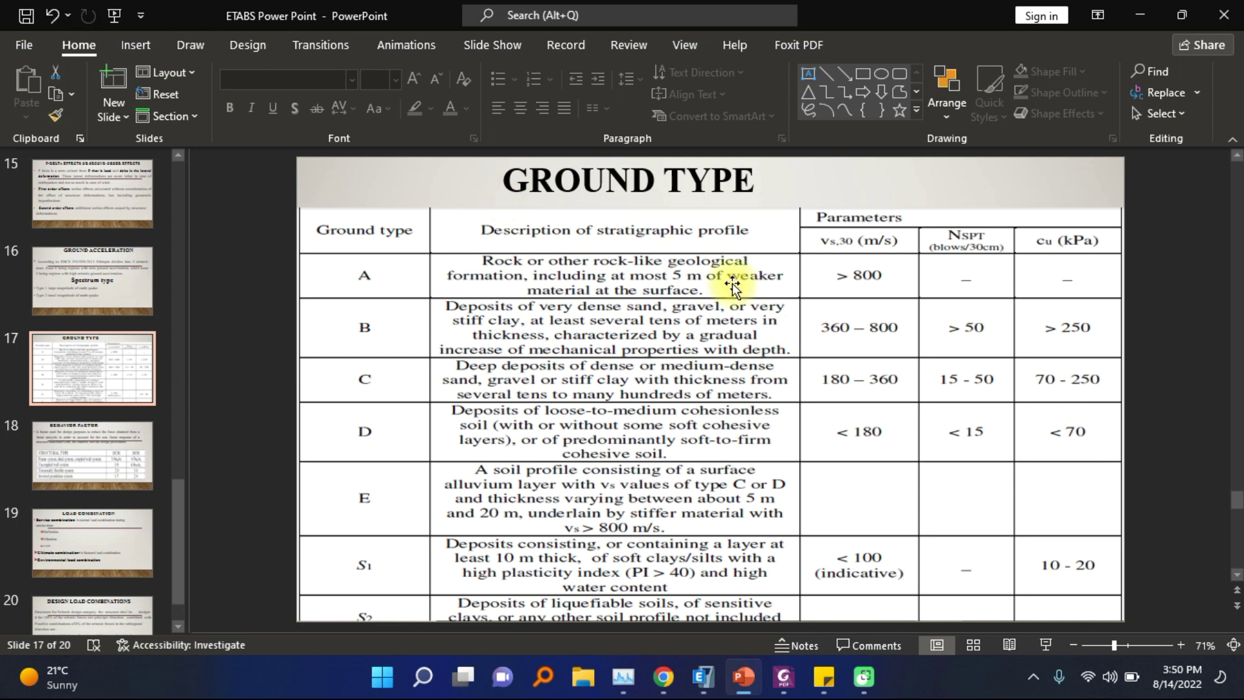
pyautogui.click(123, 483)
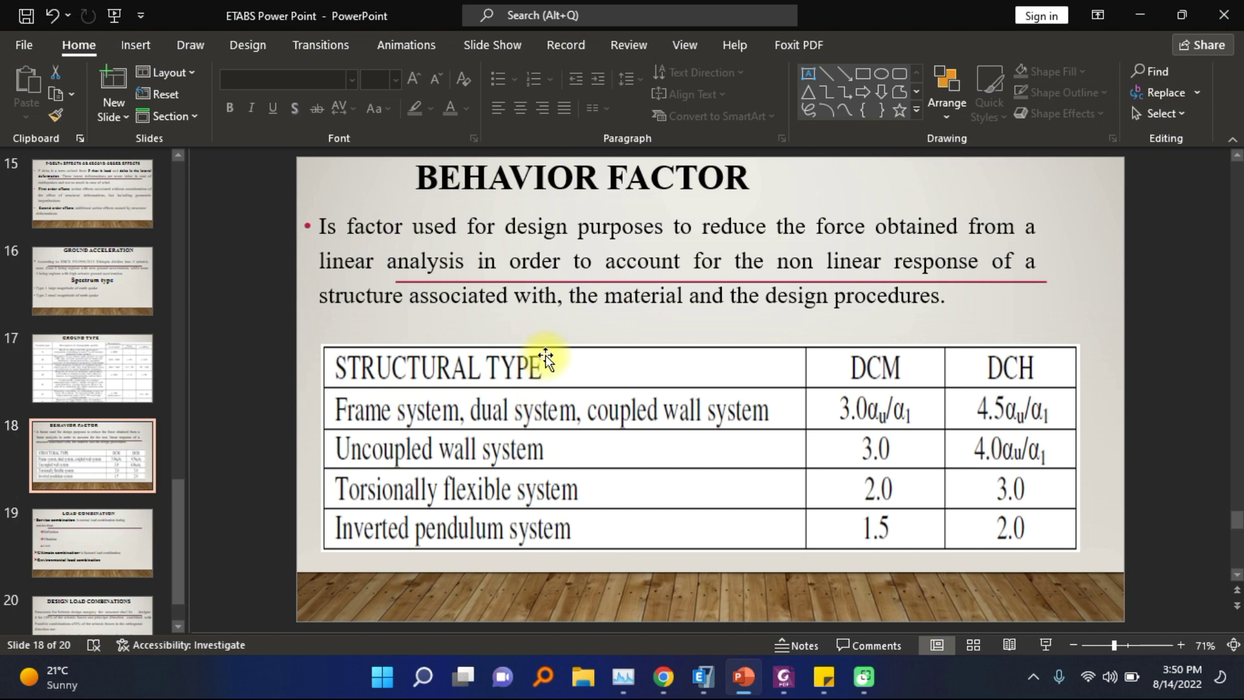
pyautogui.click(1181, 14)
pyautogui.click(534, 107)
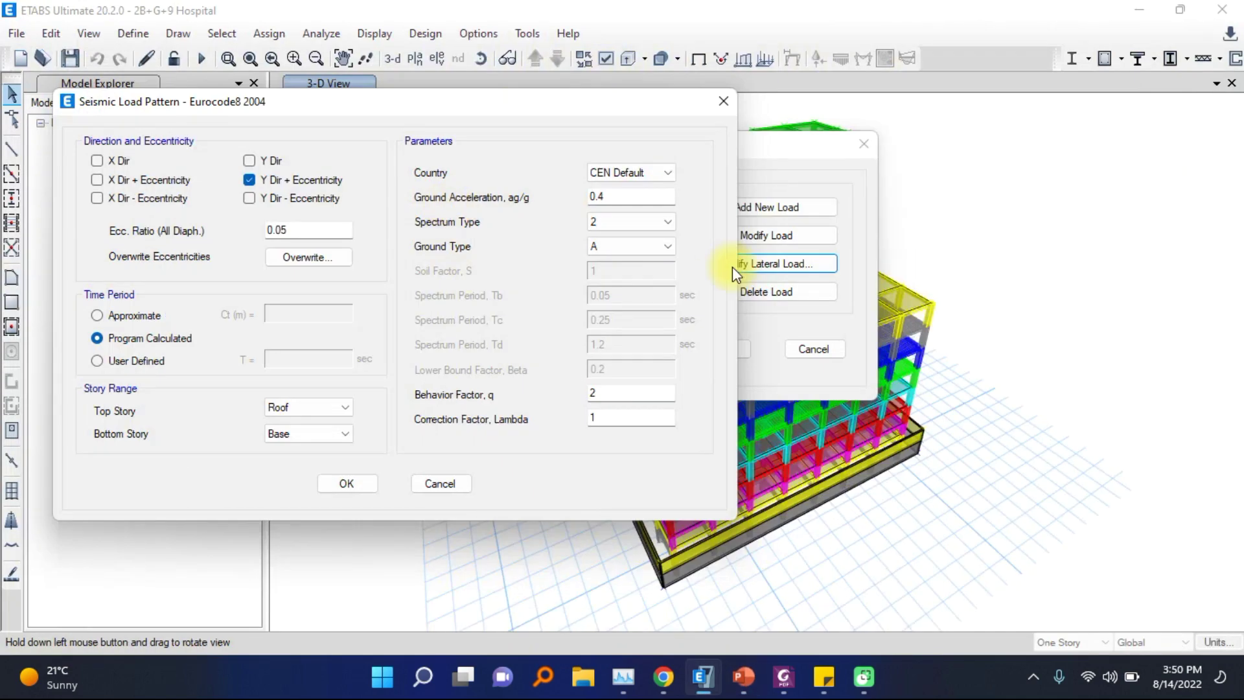
pyautogui.moveTo(472, 111); pyautogui.dragTo(540, 114)
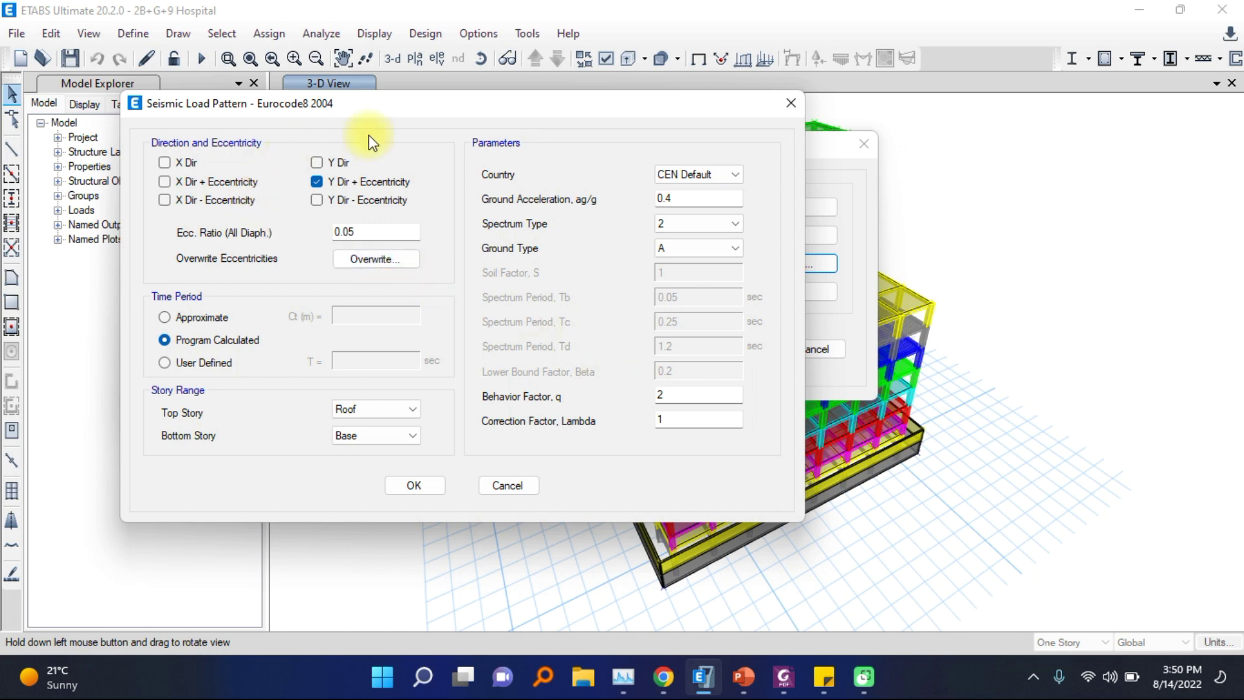
pyautogui.moveTo(333, 110); pyautogui.dragTo(483, 146)
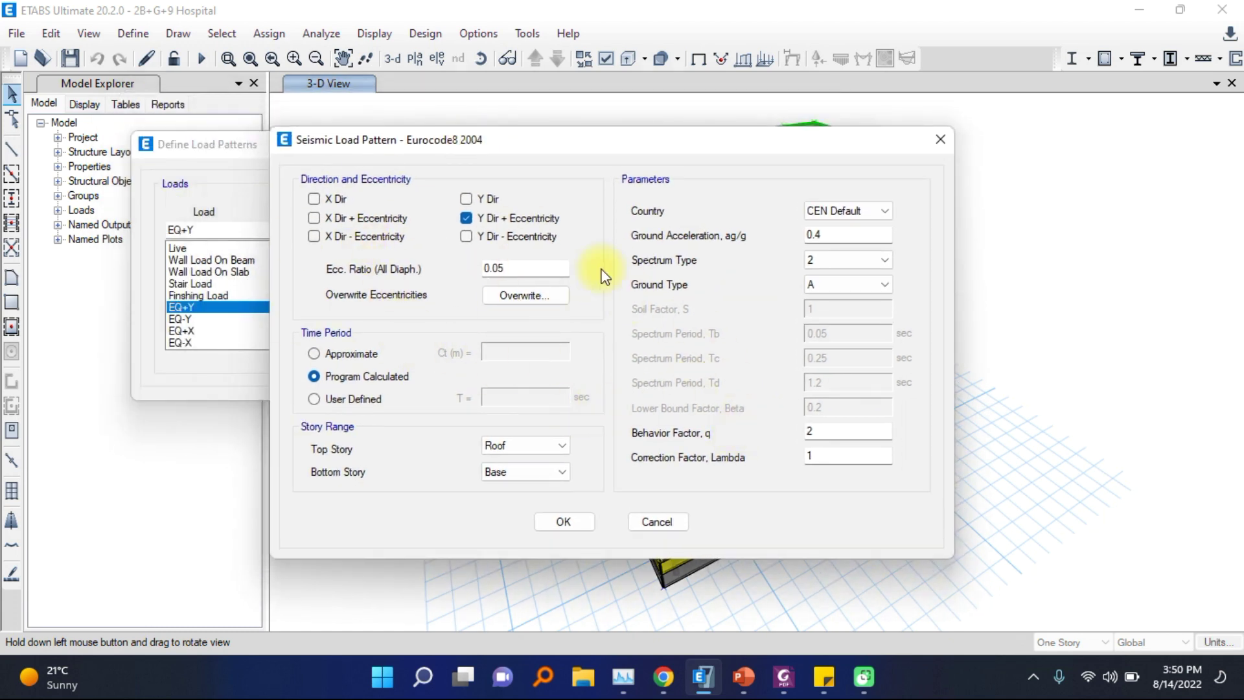
pyautogui.moveTo(400, 154); pyautogui.dragTo(434, 138)
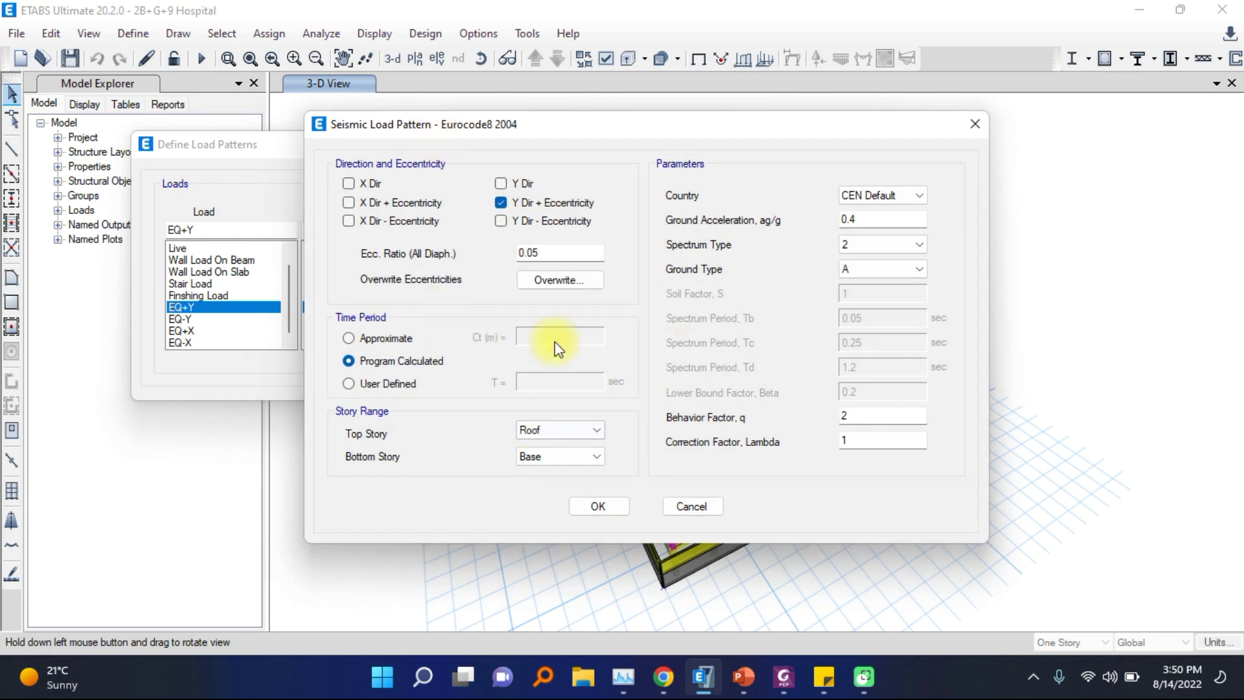
pyautogui.moveTo(409, 138); pyautogui.dragTo(422, 108)
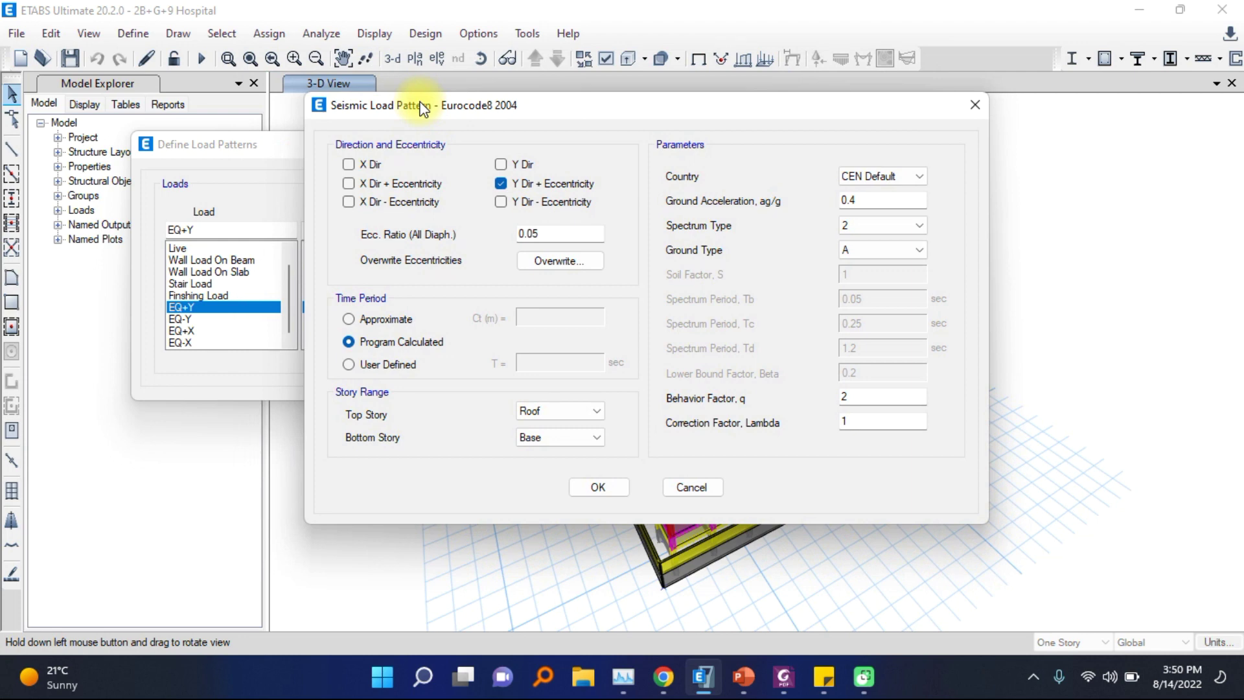
pyautogui.moveTo(378, 115); pyautogui.dragTo(432, 354)
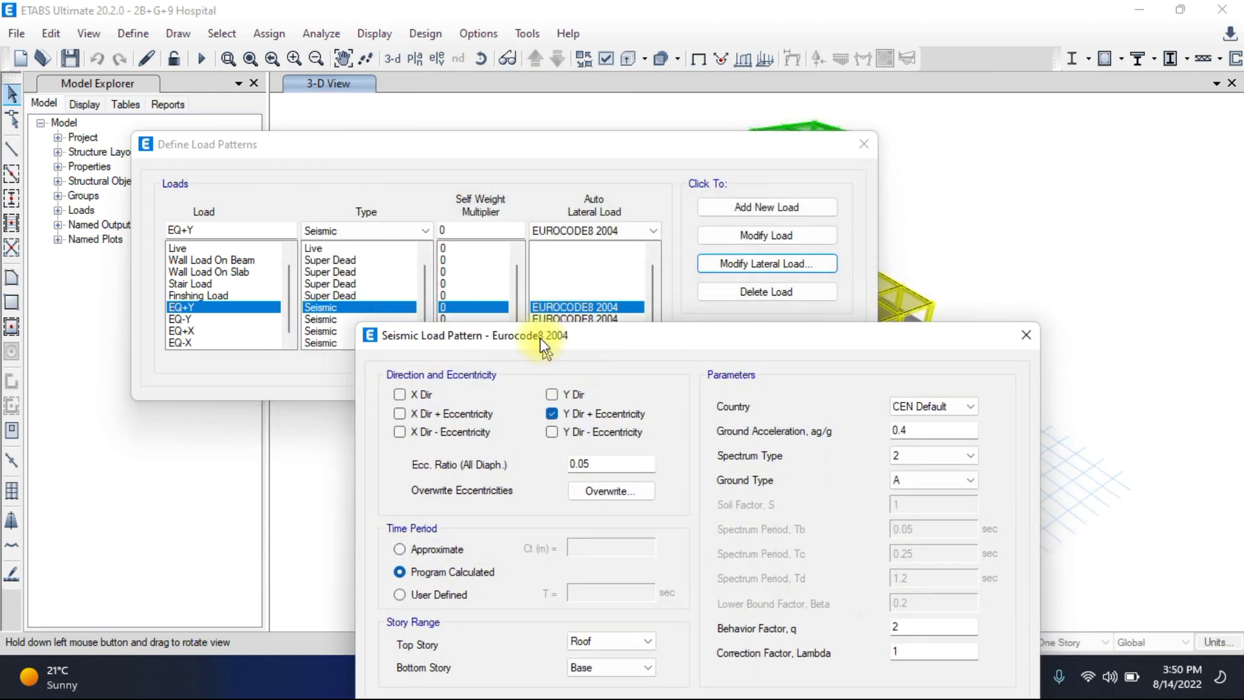
pyautogui.moveTo(543, 348); pyautogui.dragTo(498, 134)
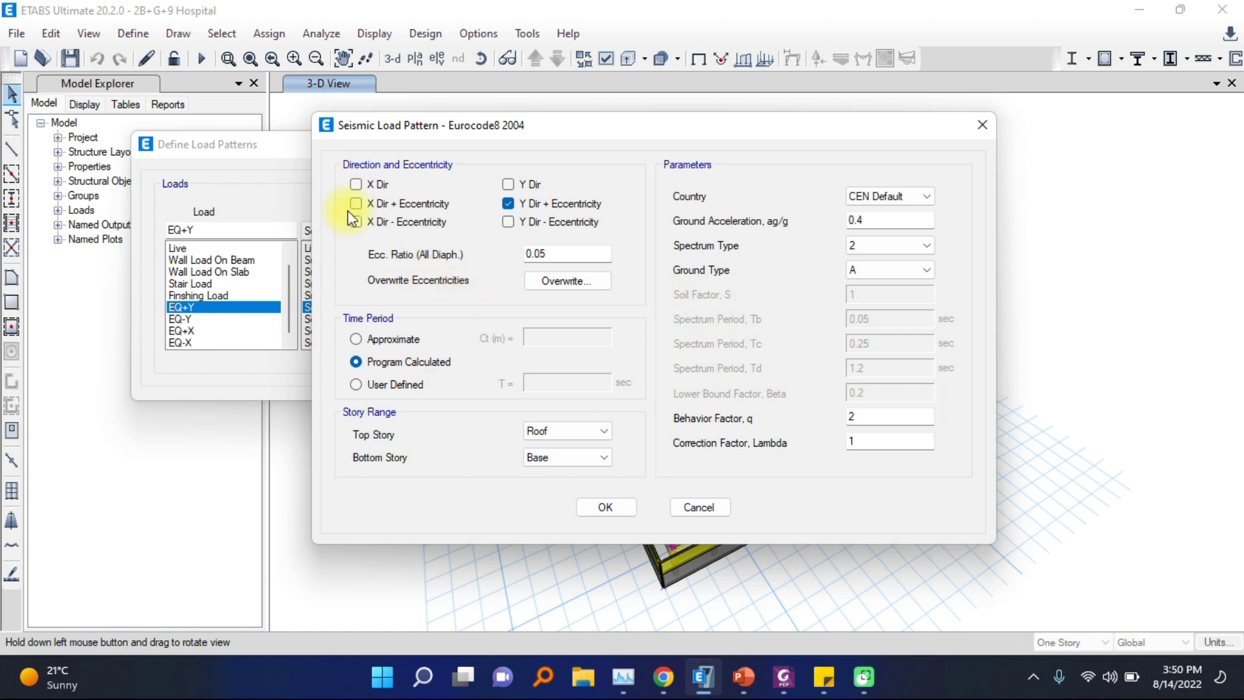
pyautogui.moveTo(388, 135); pyautogui.dragTo(389, 165)
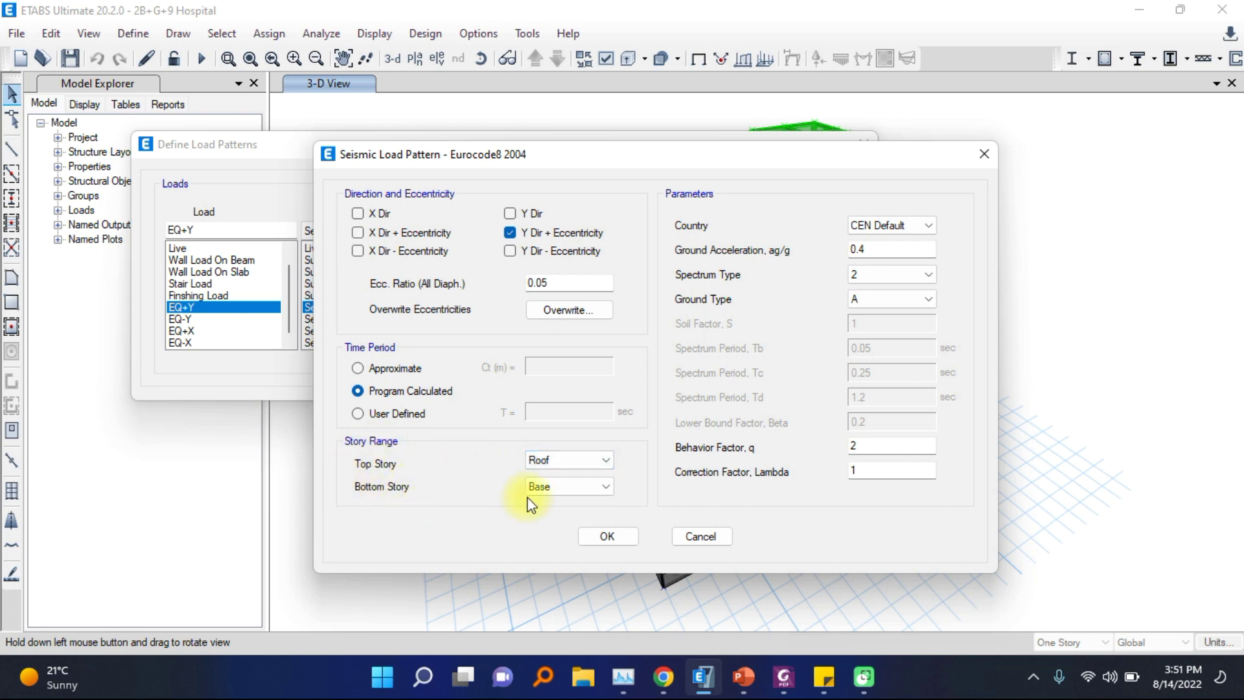
# Check the top story options, keep the story range from Roof to Base, and accept the EQ+Y seismic load settings
pyautogui.click(554, 464)
pyautogui.click(554, 464)
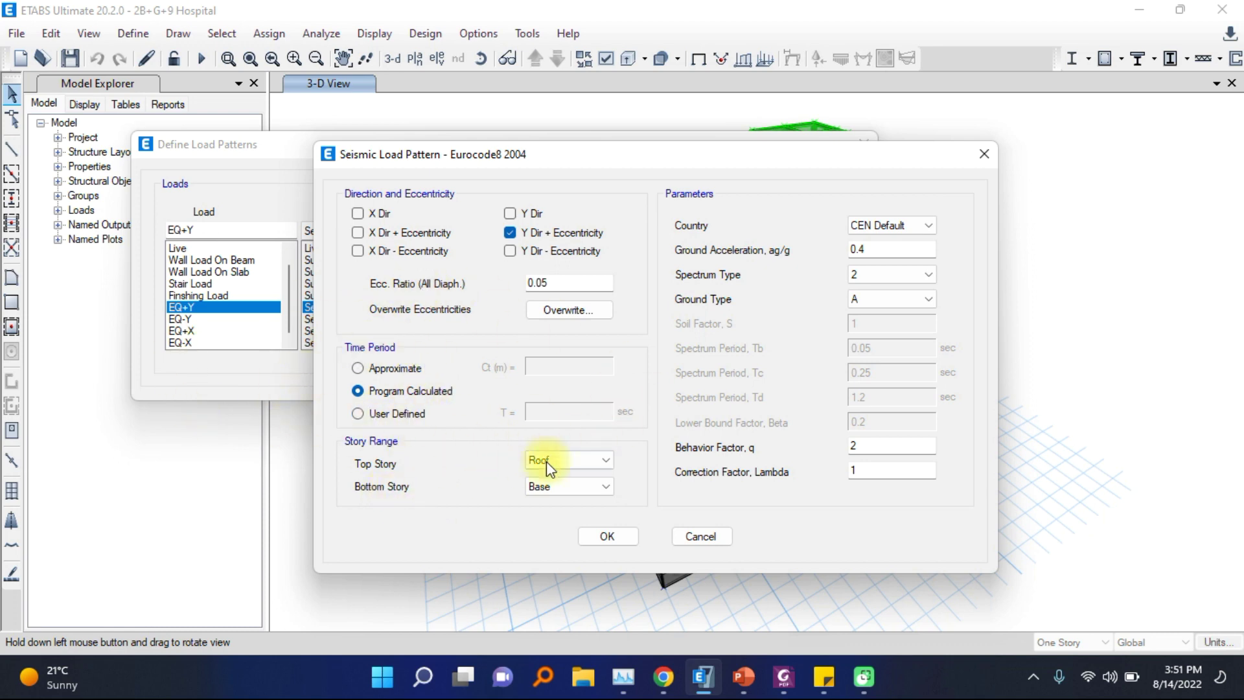
pyautogui.moveTo(375, 164); pyautogui.dragTo(327, 170)
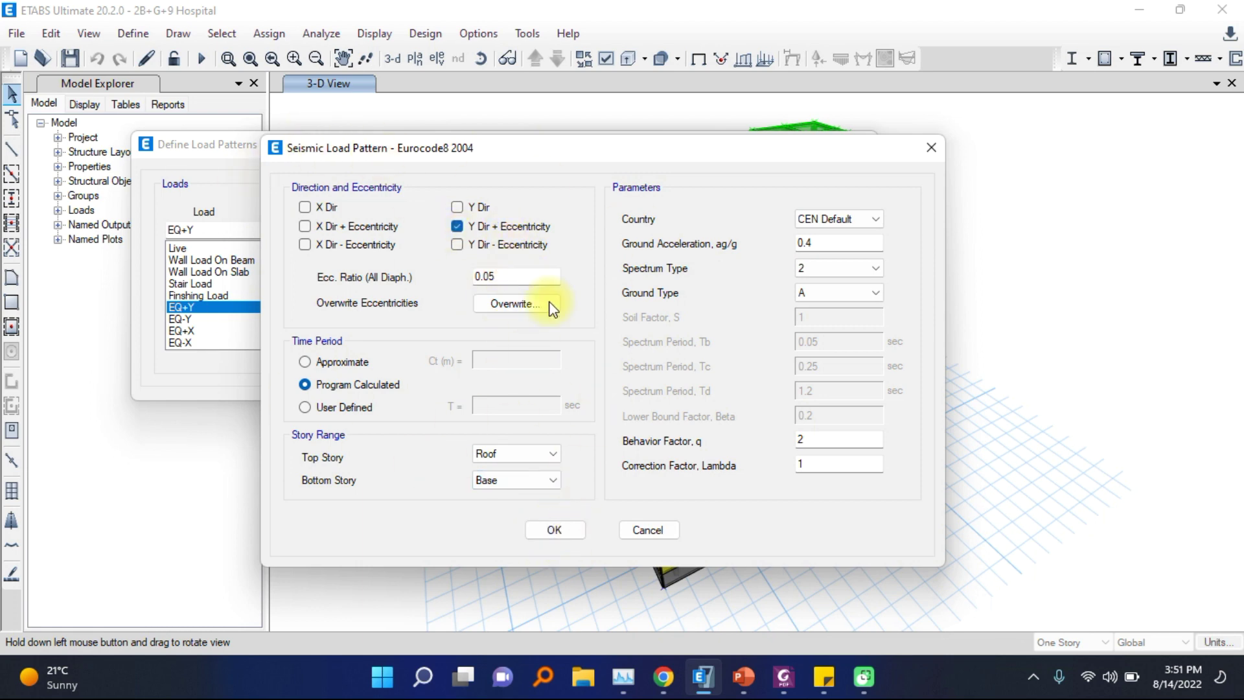
pyautogui.click(553, 529)
# Open the lateral load settings of EQ-Y and leave only Y Dir - Eccentricity enabled
pyautogui.click(181, 319)
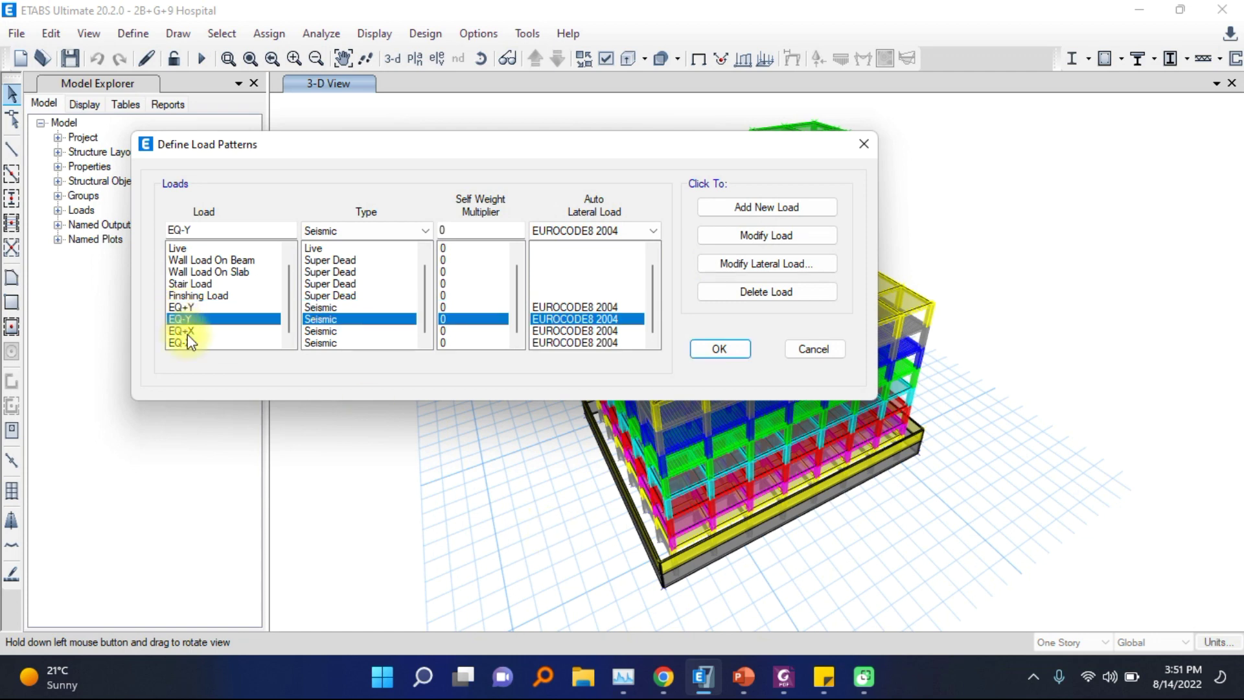
pyautogui.click(709, 263)
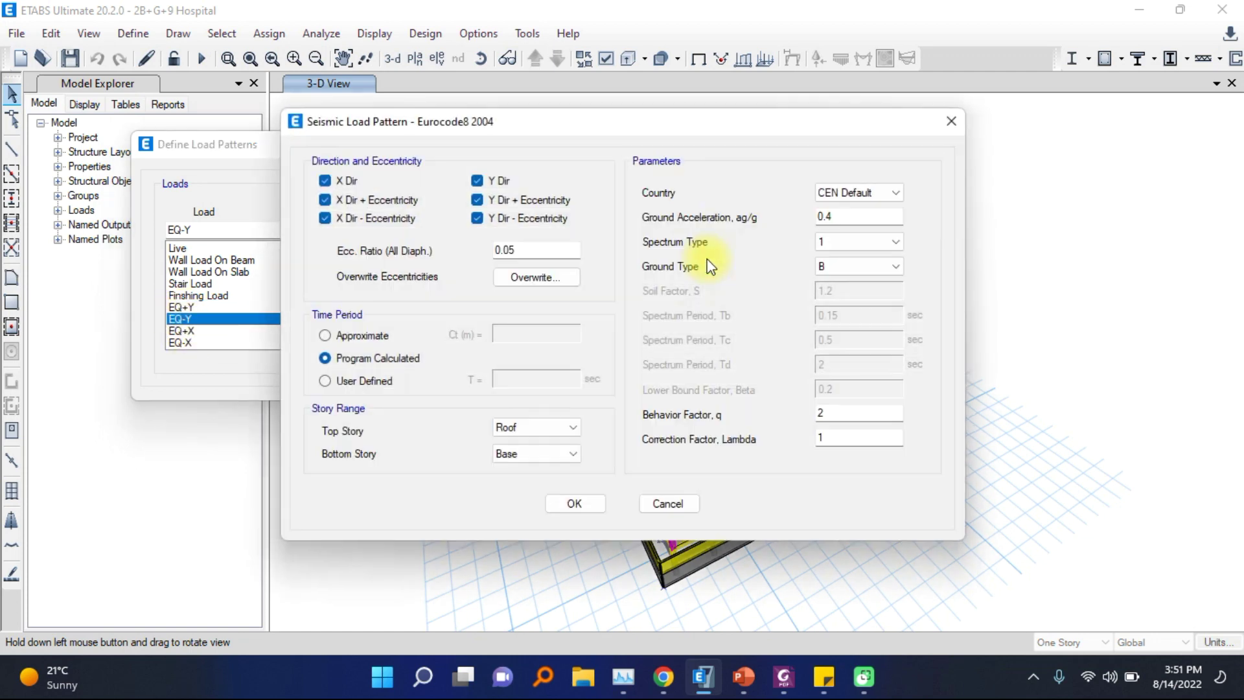
pyautogui.click(325, 199)
pyautogui.click(325, 180)
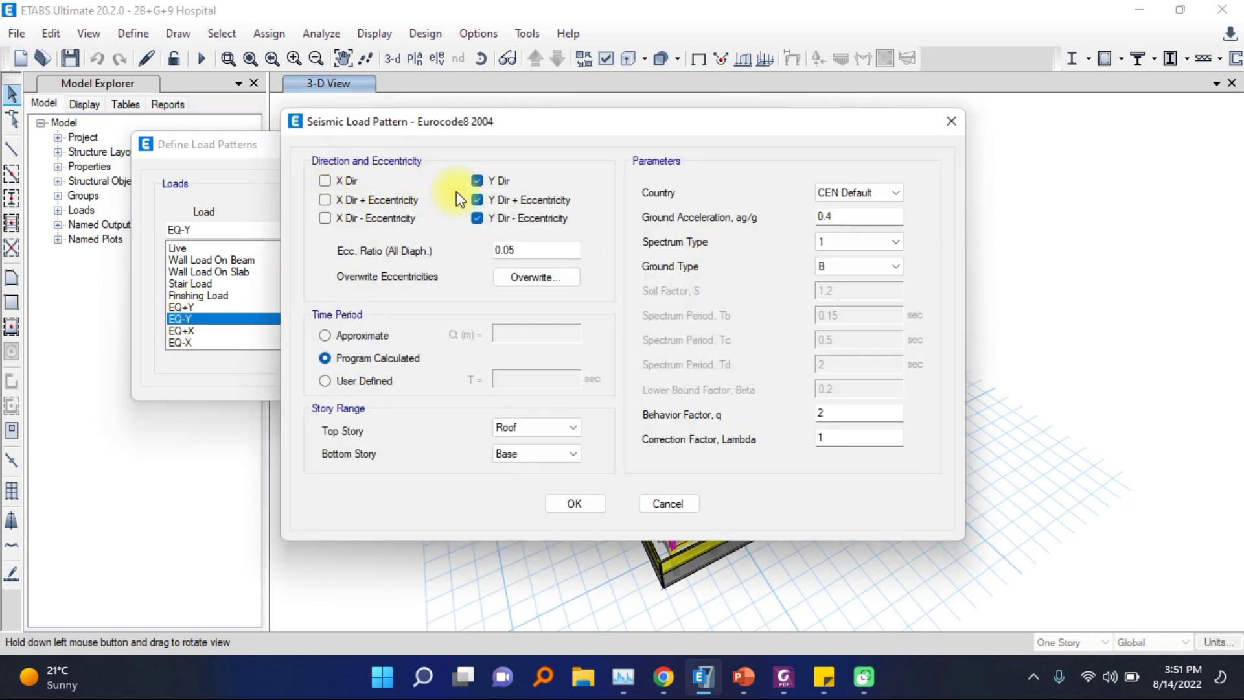
pyautogui.click(477, 180)
pyautogui.click(478, 200)
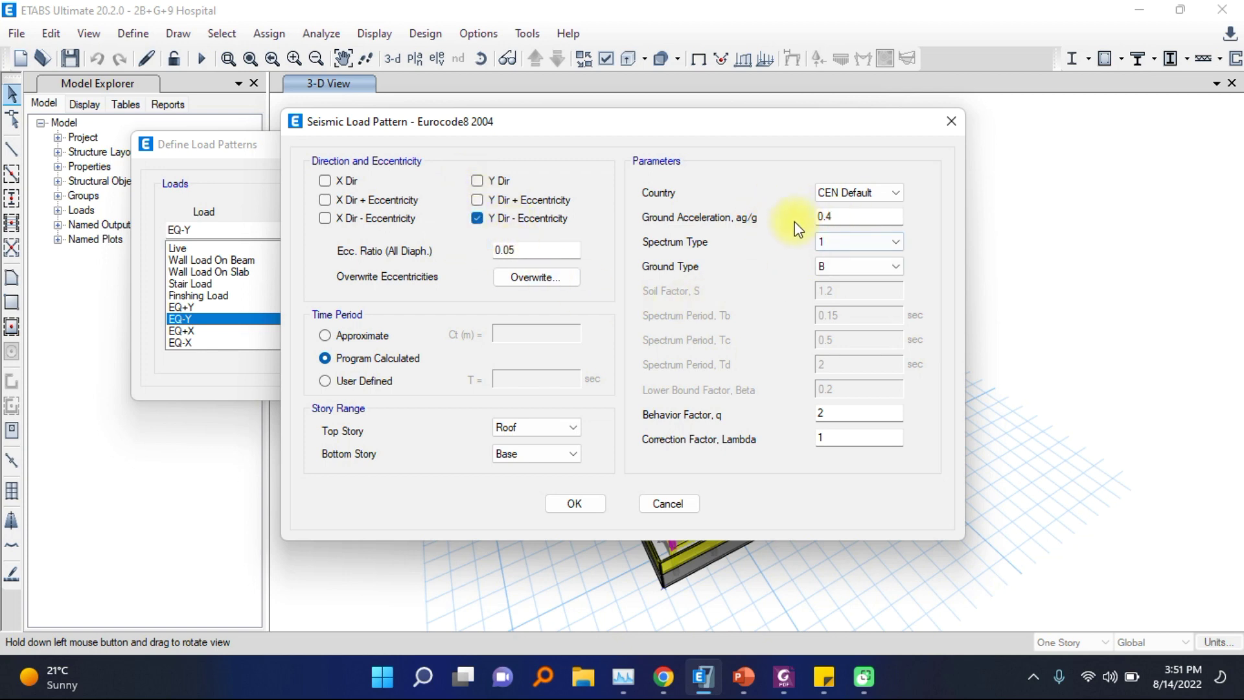
# Set the spectrum type of EQ-Y to 2 and accept its seismic load settings
pyautogui.click(822, 242)
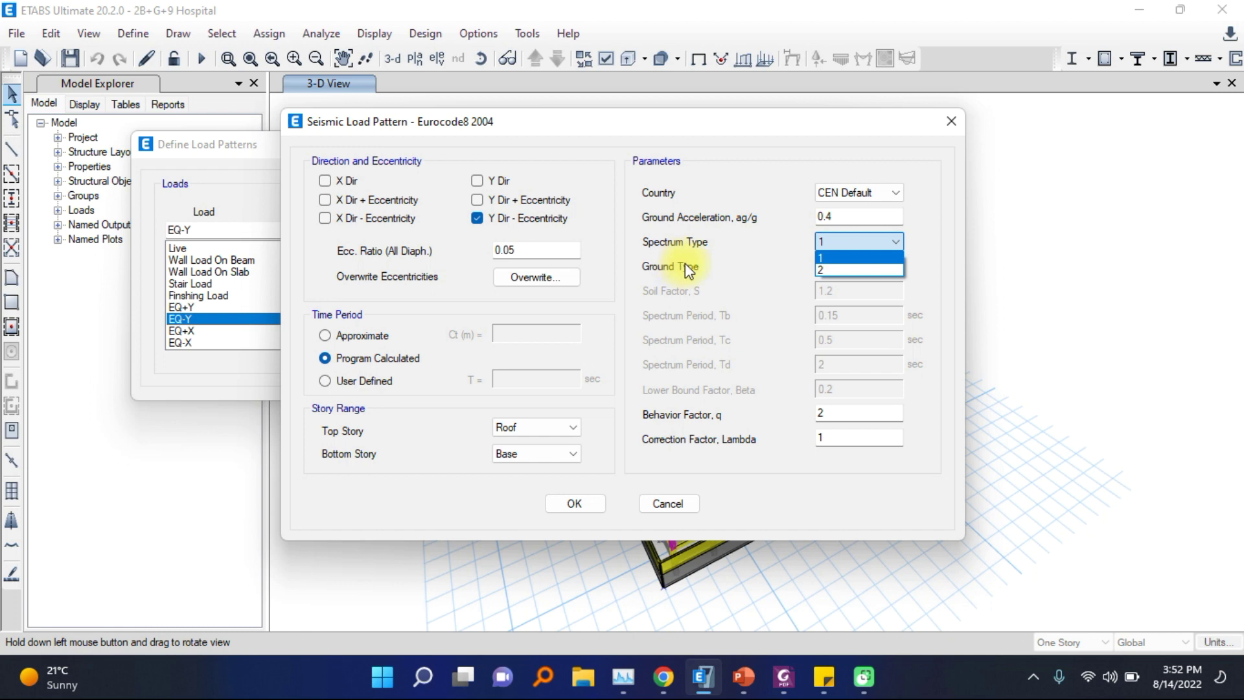
pyautogui.click(829, 266)
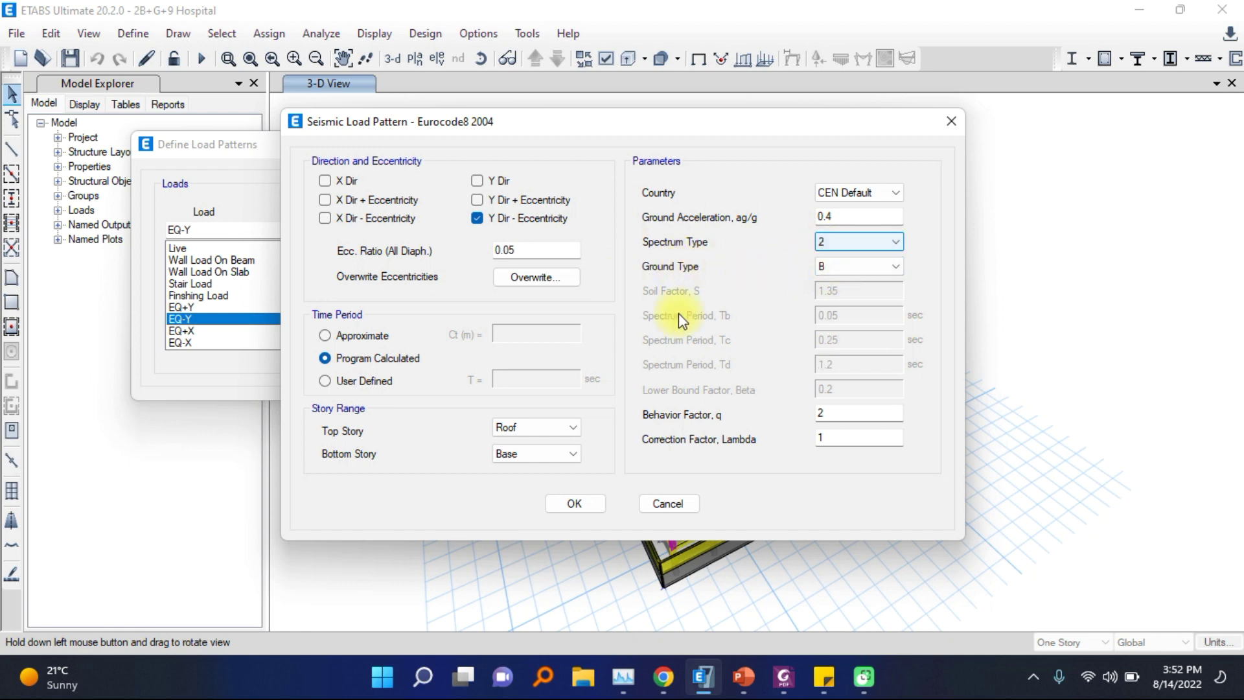
pyautogui.click(576, 500)
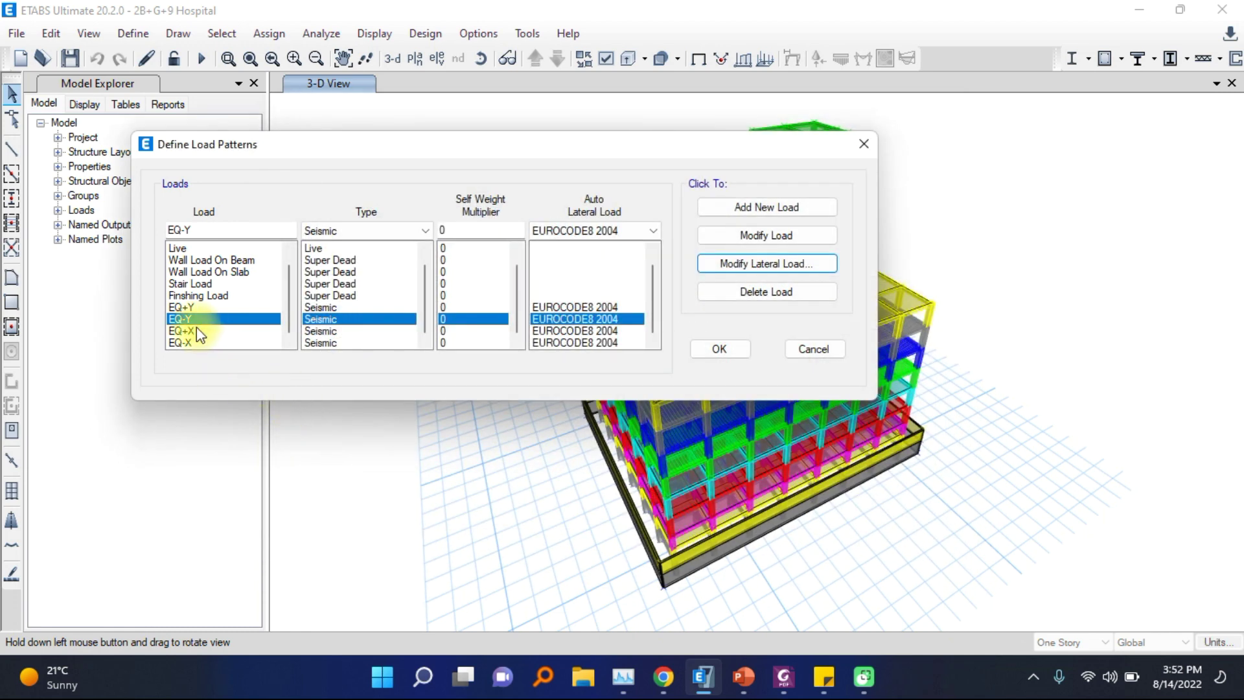
# Open the lateral load settings of EQ+X, leave only X Dir + Eccentricity enabled, and accept them
pyautogui.click(198, 330)
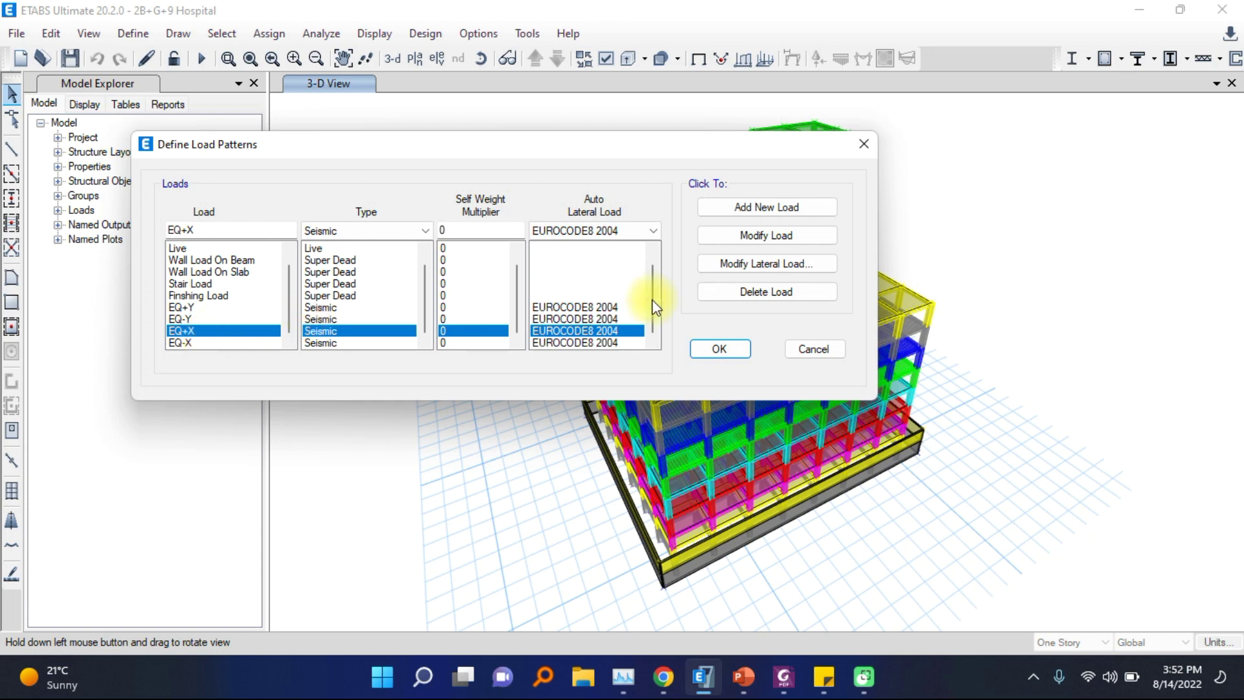
pyautogui.click(725, 264)
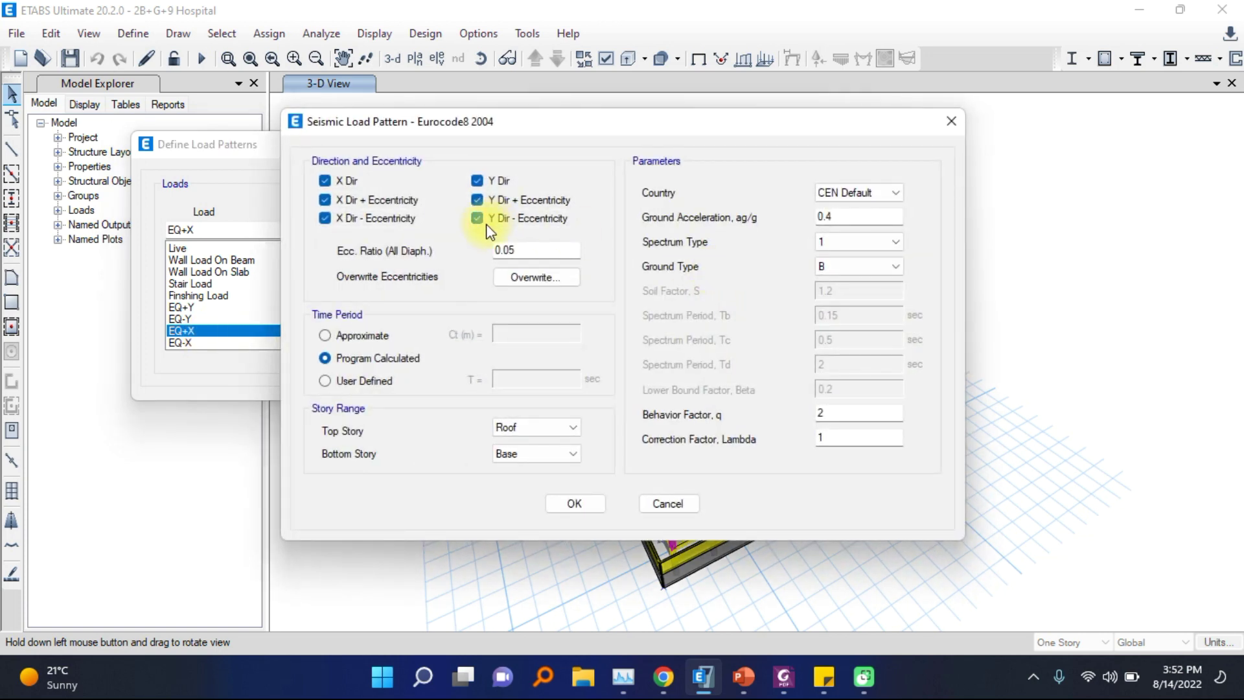
pyautogui.click(324, 219)
pyautogui.click(325, 181)
pyautogui.click(575, 511)
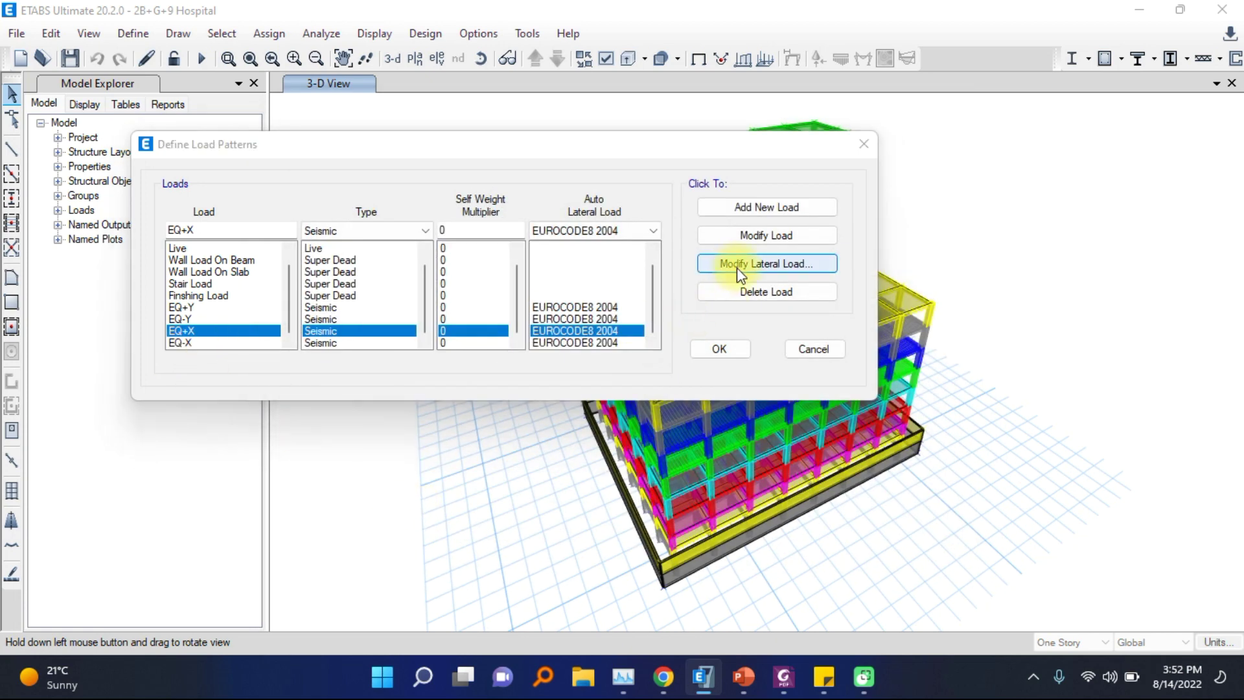
# Set the spectrum type of EQ+X to 2 and accept its seismic load settings
pyautogui.click(740, 275)
pyautogui.click(833, 239)
pyautogui.click(826, 260)
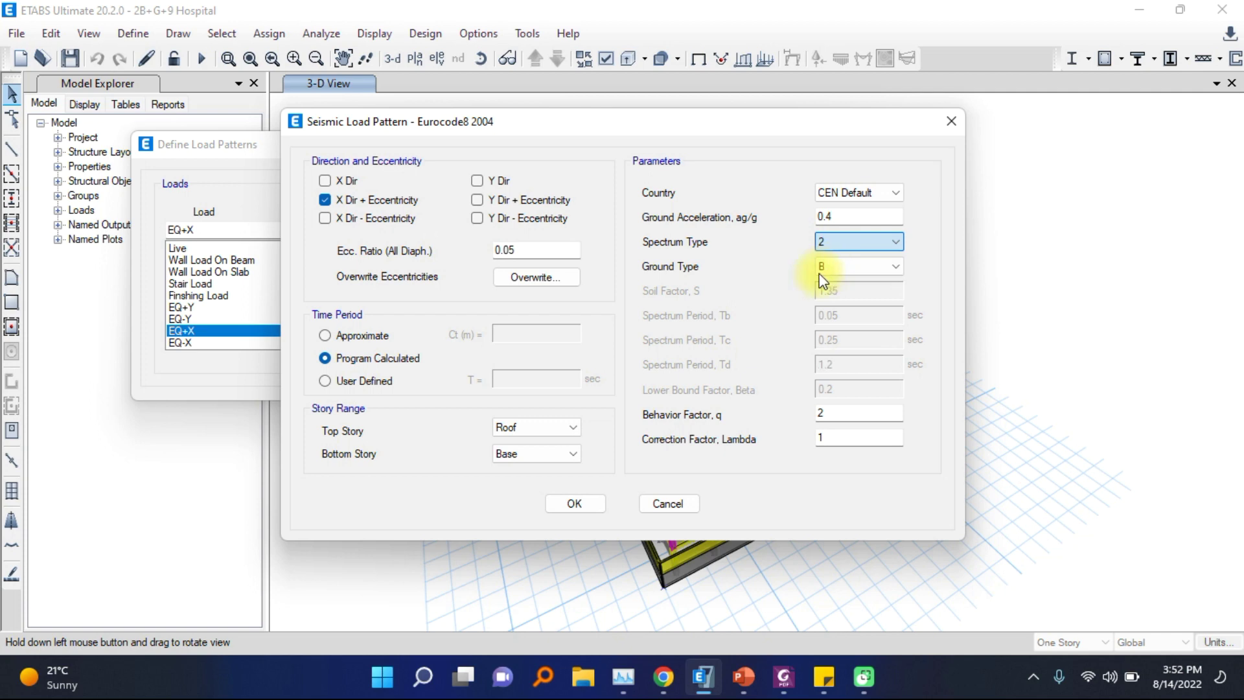
pyautogui.click(573, 502)
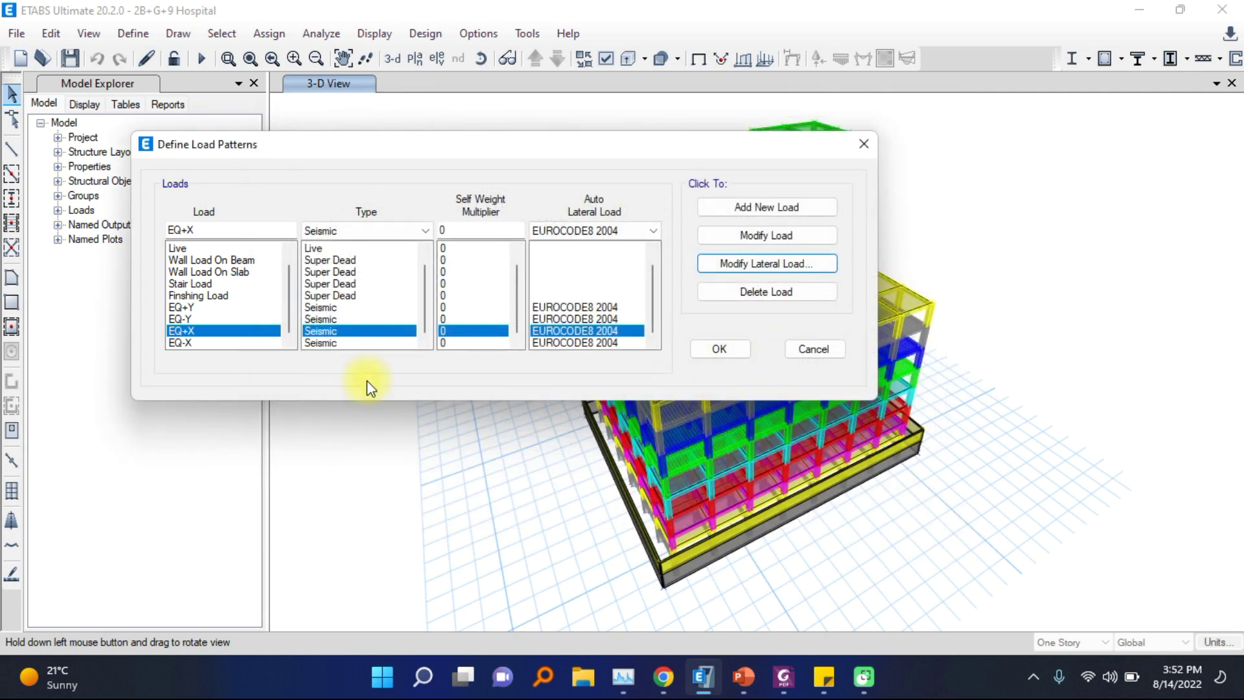
# Open the lateral load settings of EQ-X and leave only X Dir - Eccentricity enabled
pyautogui.click(193, 342)
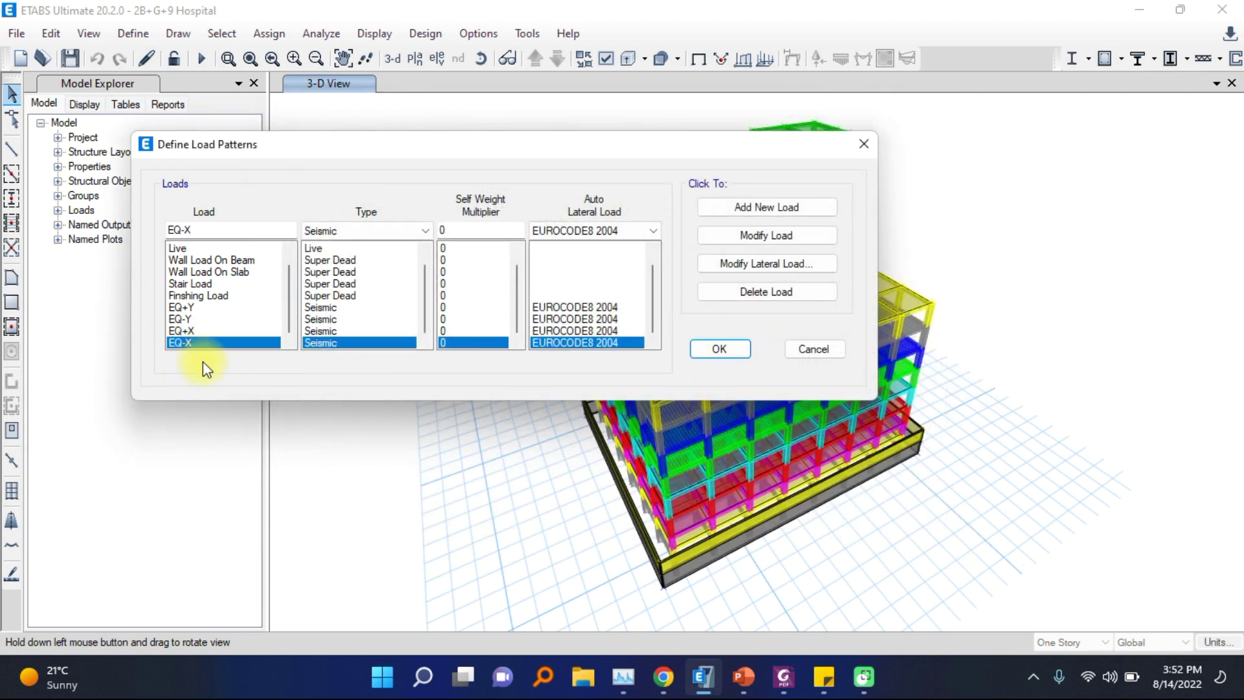
pyautogui.click(745, 266)
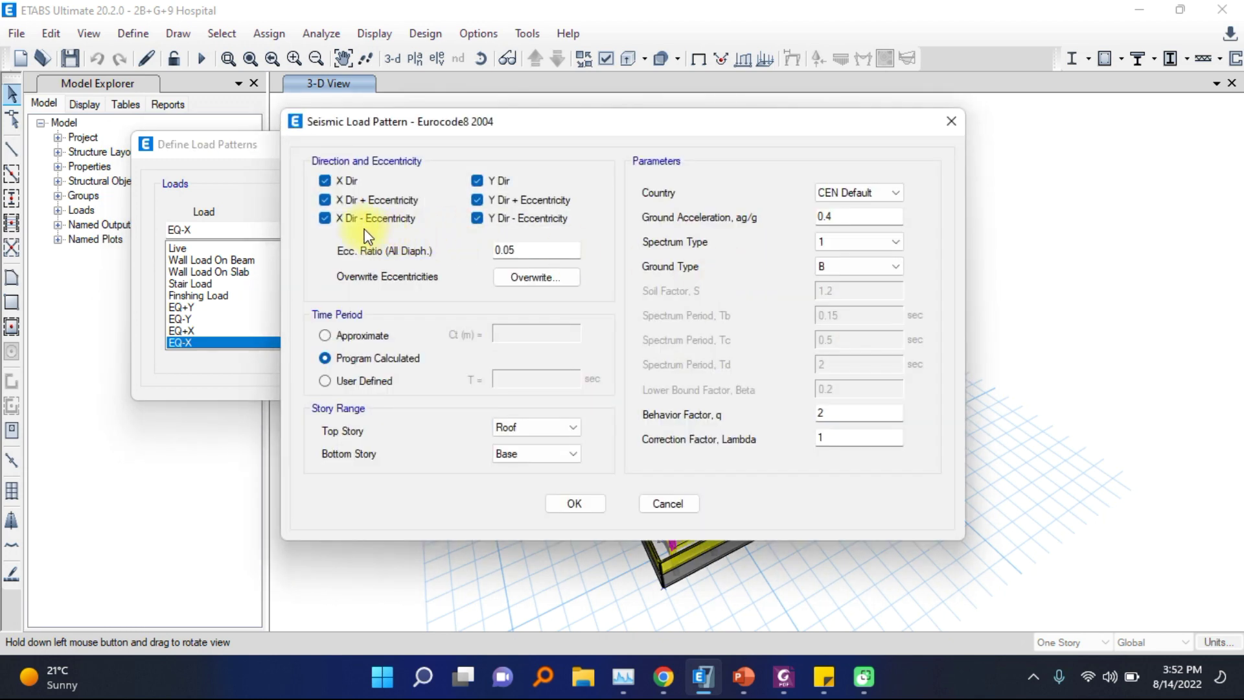
pyautogui.click(357, 206)
pyautogui.click(335, 178)
pyautogui.click(479, 182)
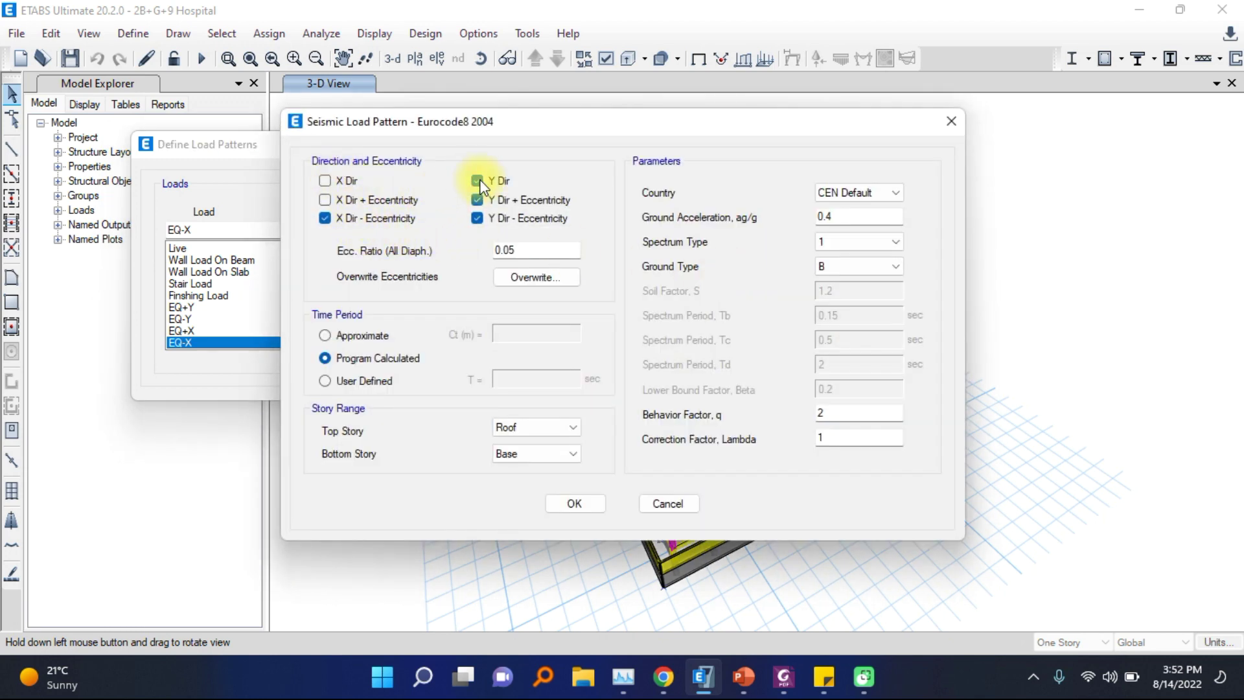
pyautogui.click(478, 218)
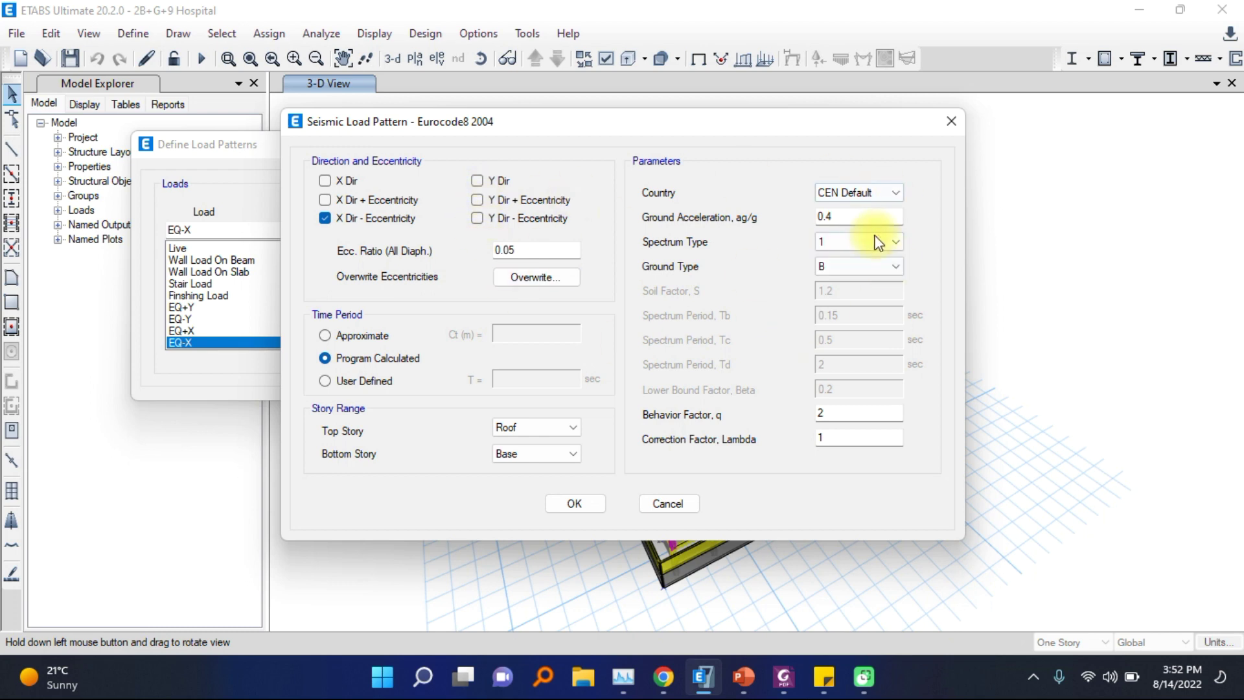
# Set the spectrum type of EQ-X to 2 and accept its seismic load settings
pyautogui.click(843, 242)
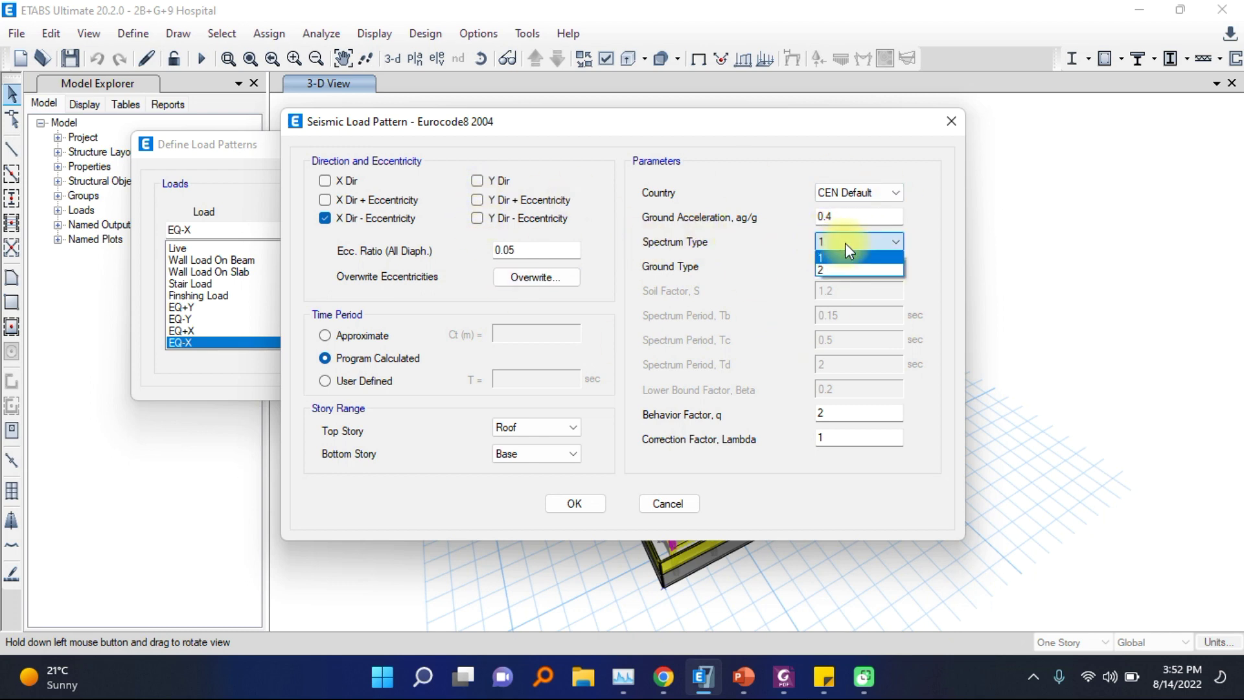
pyautogui.click(815, 261)
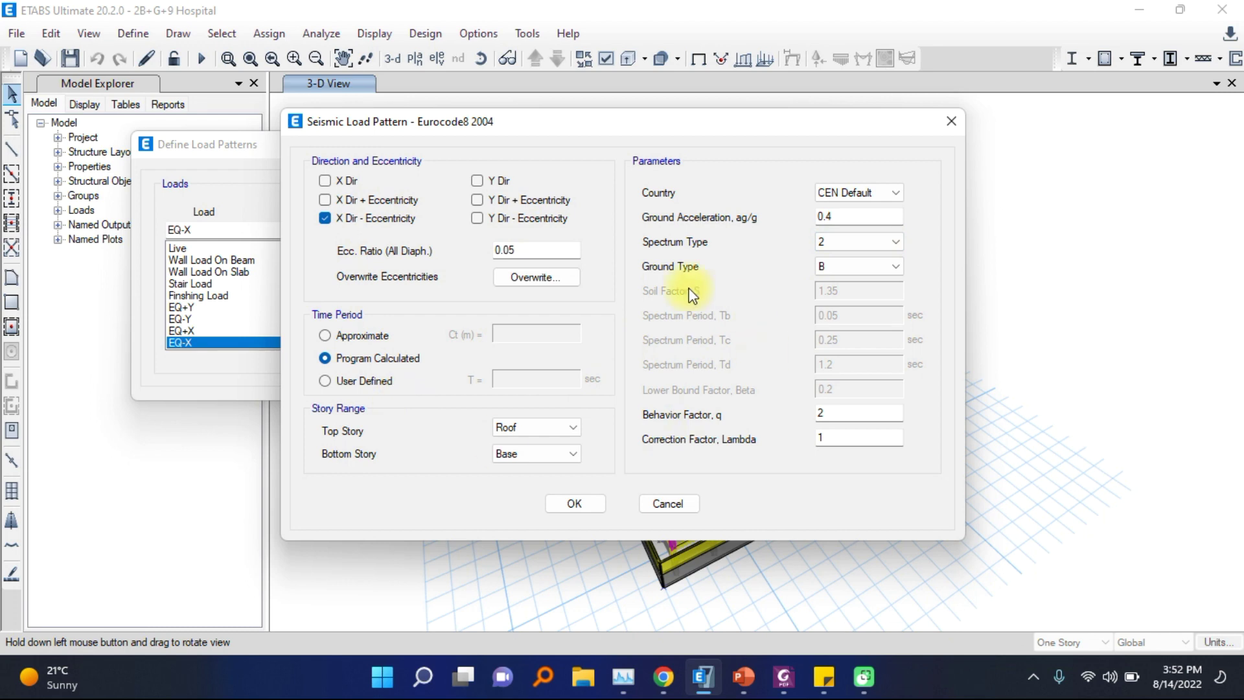
pyautogui.click(569, 505)
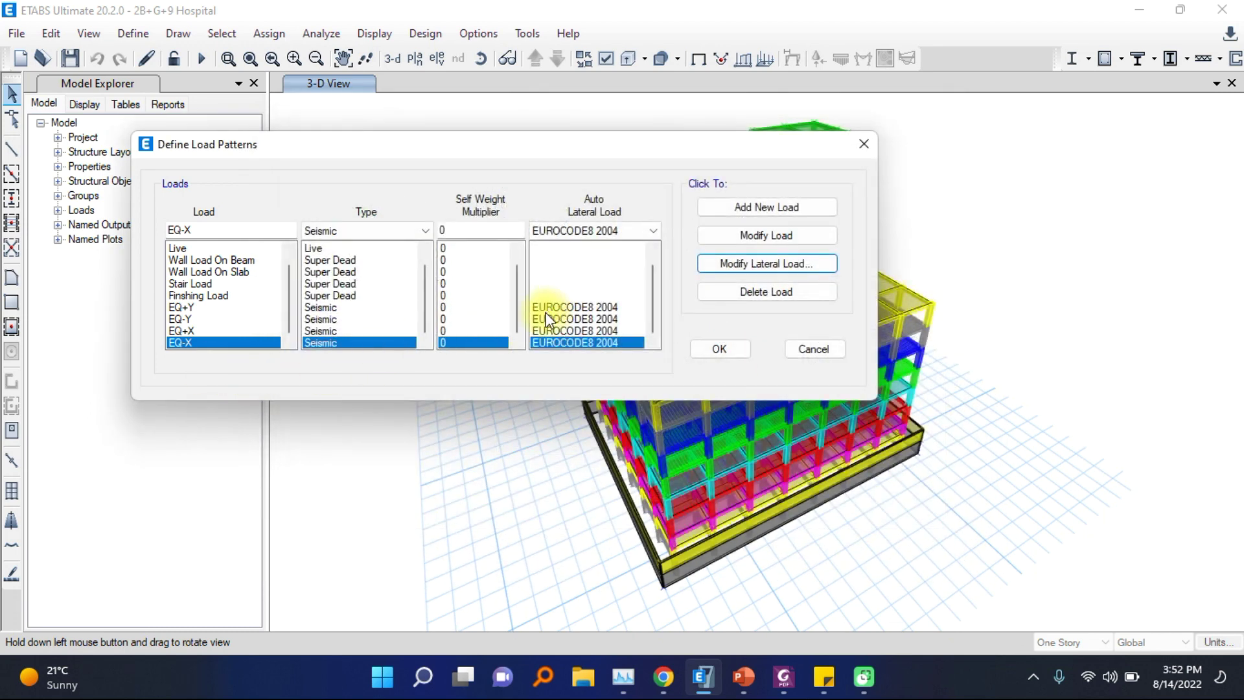
# Review the full list of load patterns with their types and auto lateral loads, and accept the load pattern definitions
pyautogui.scroll(1, 272, 314)
pyautogui.scroll(-1, 253, 315)
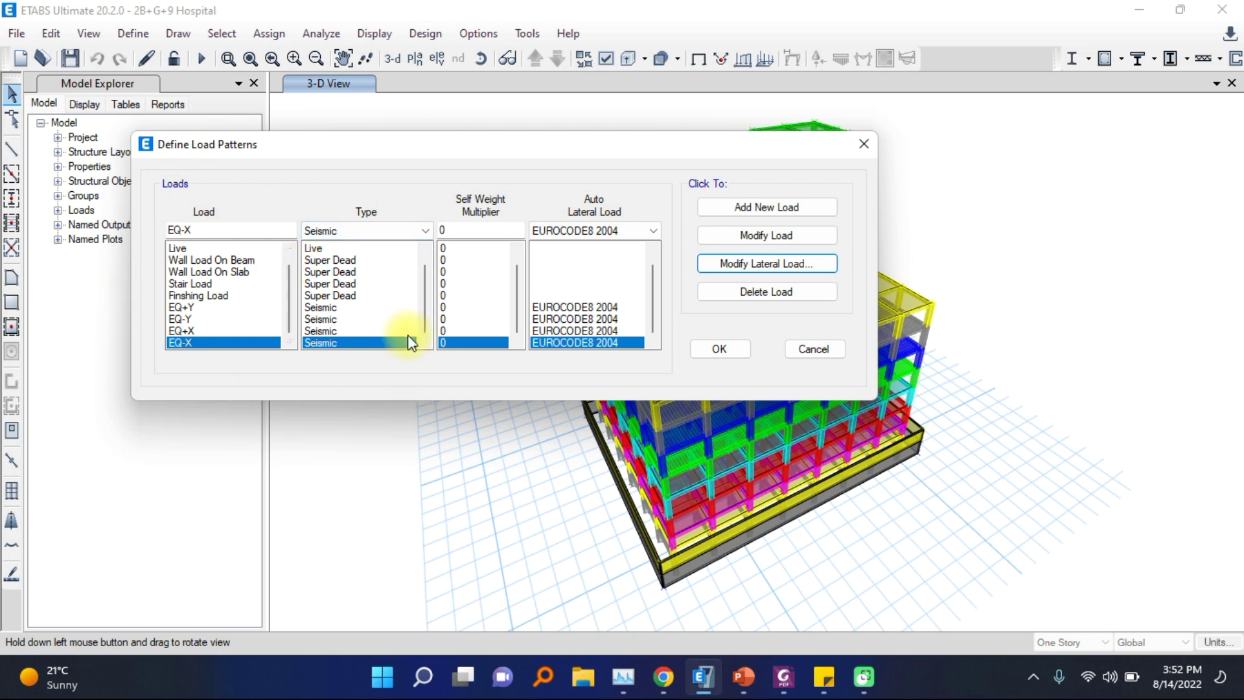
pyautogui.scroll(1, 189, 286)
pyautogui.scroll(-1, 190, 286)
pyautogui.scroll(1, 189, 285)
pyautogui.scroll(-1, 191, 286)
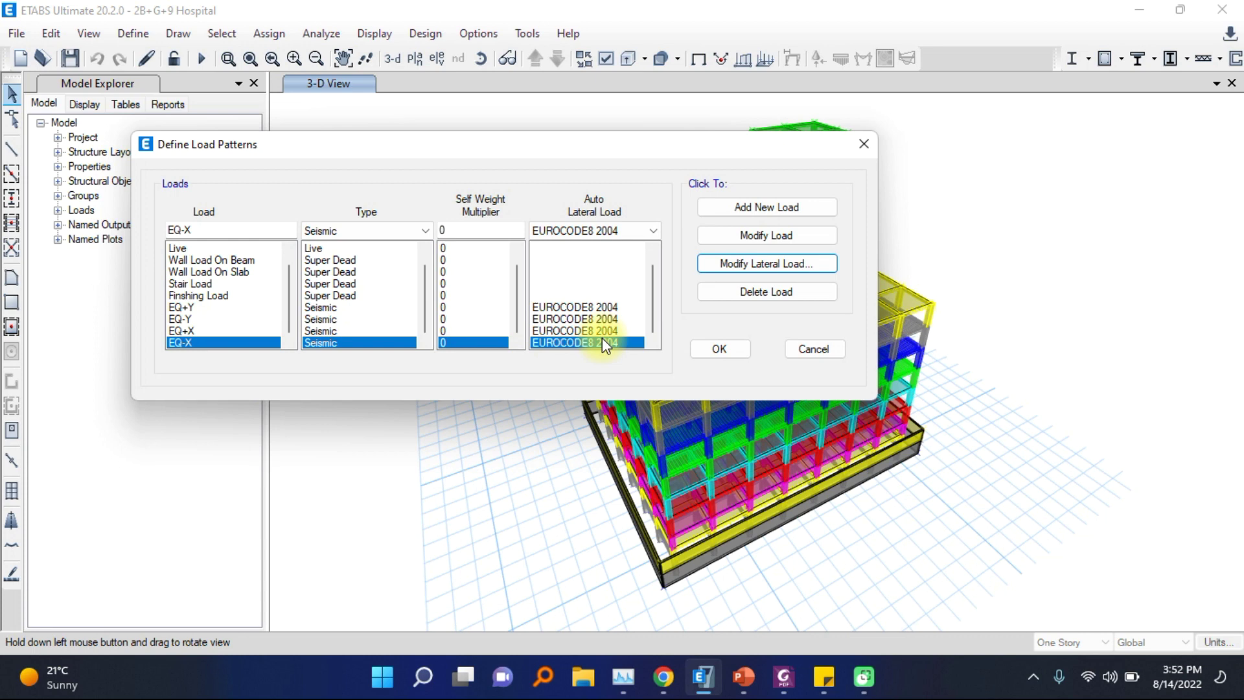
pyautogui.scroll(1, 210, 292)
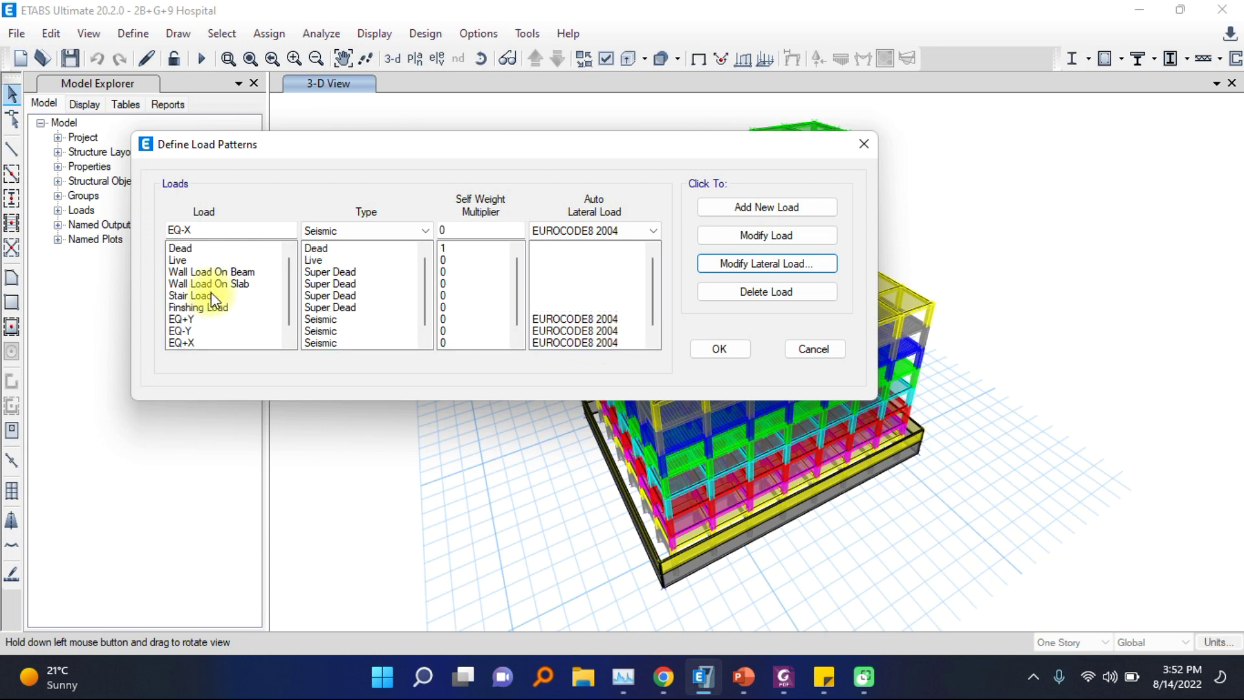
pyautogui.moveTo(338, 149); pyautogui.dragTo(412, 149)
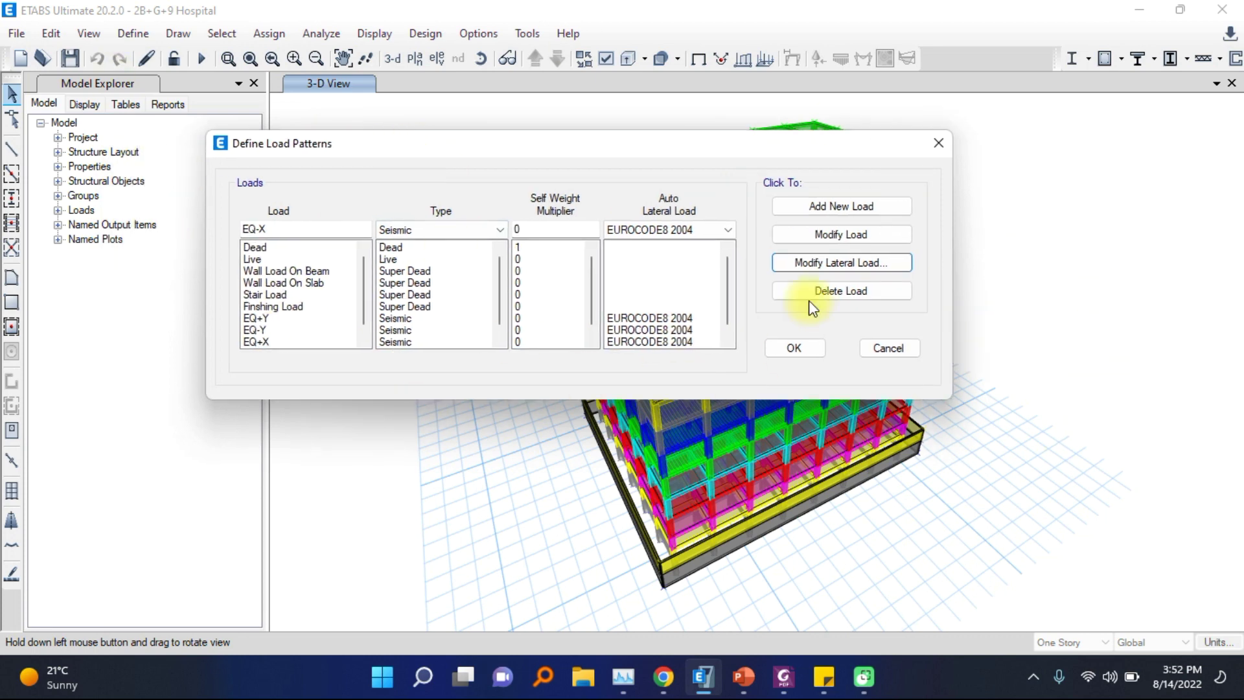
pyautogui.click(801, 357)
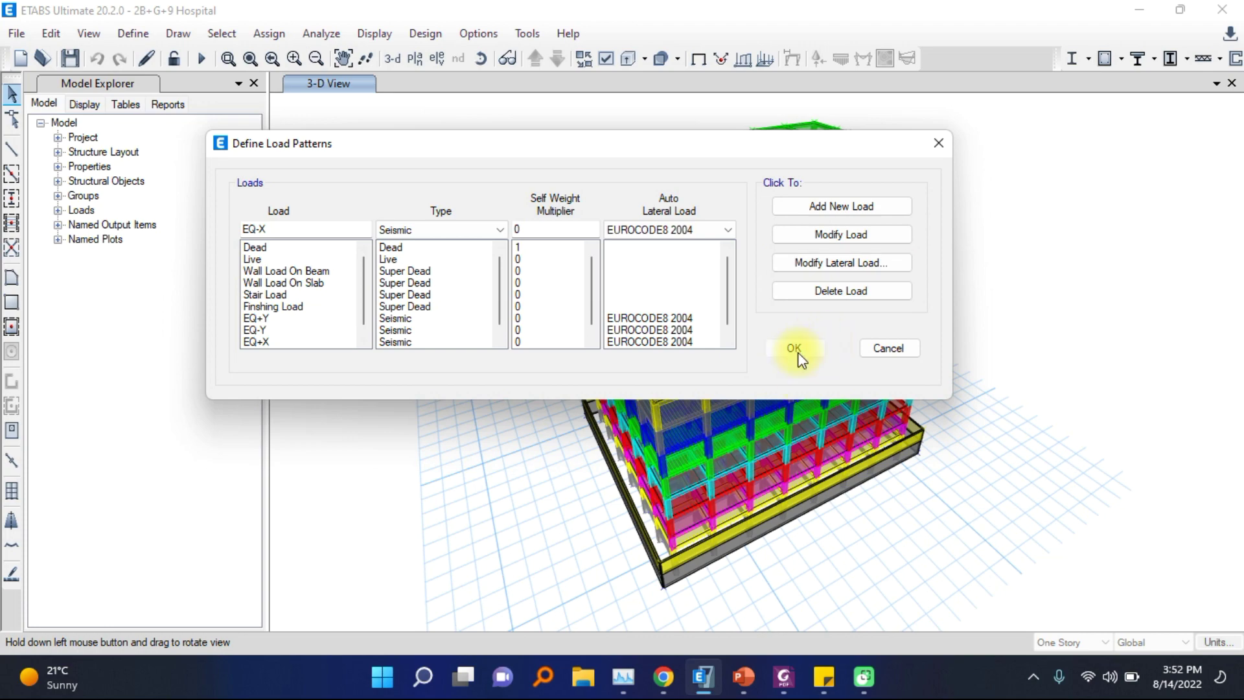
# Minimize ETABS, switch to Chrome, and browse the uploaded videos of the engineering YouTube channel
pyautogui.click(1127, 12)
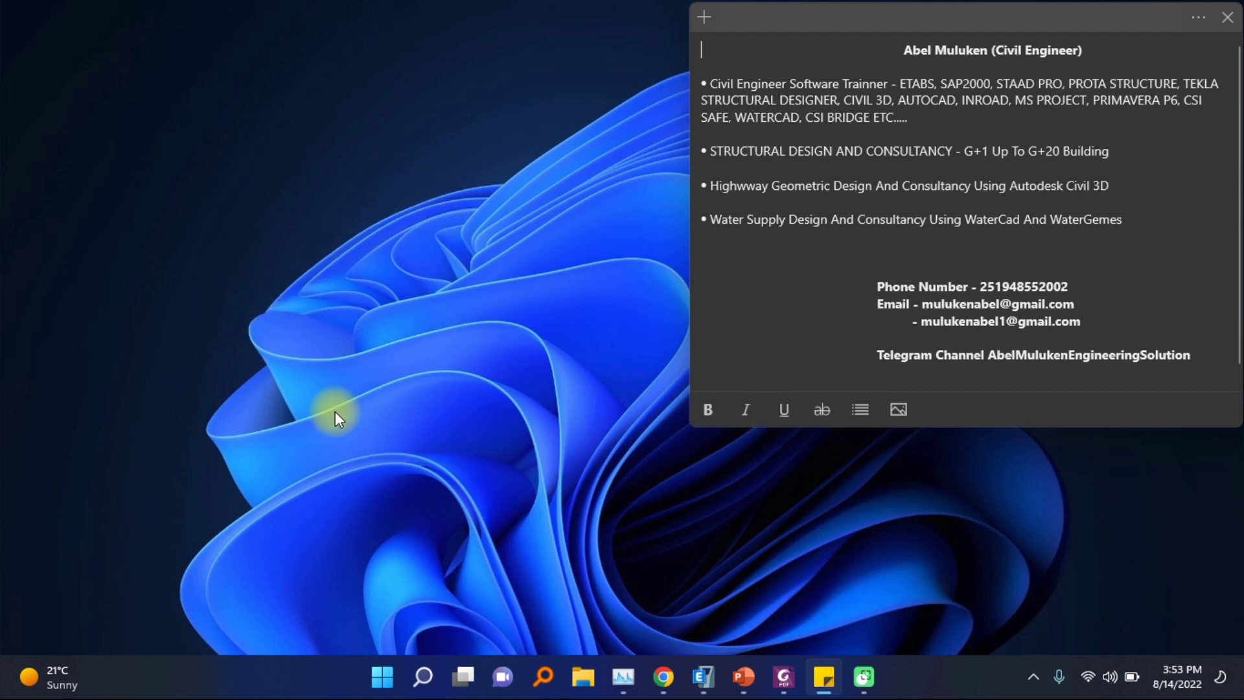
pyautogui.click(663, 676)
pyautogui.scroll(9, 1241, 379)
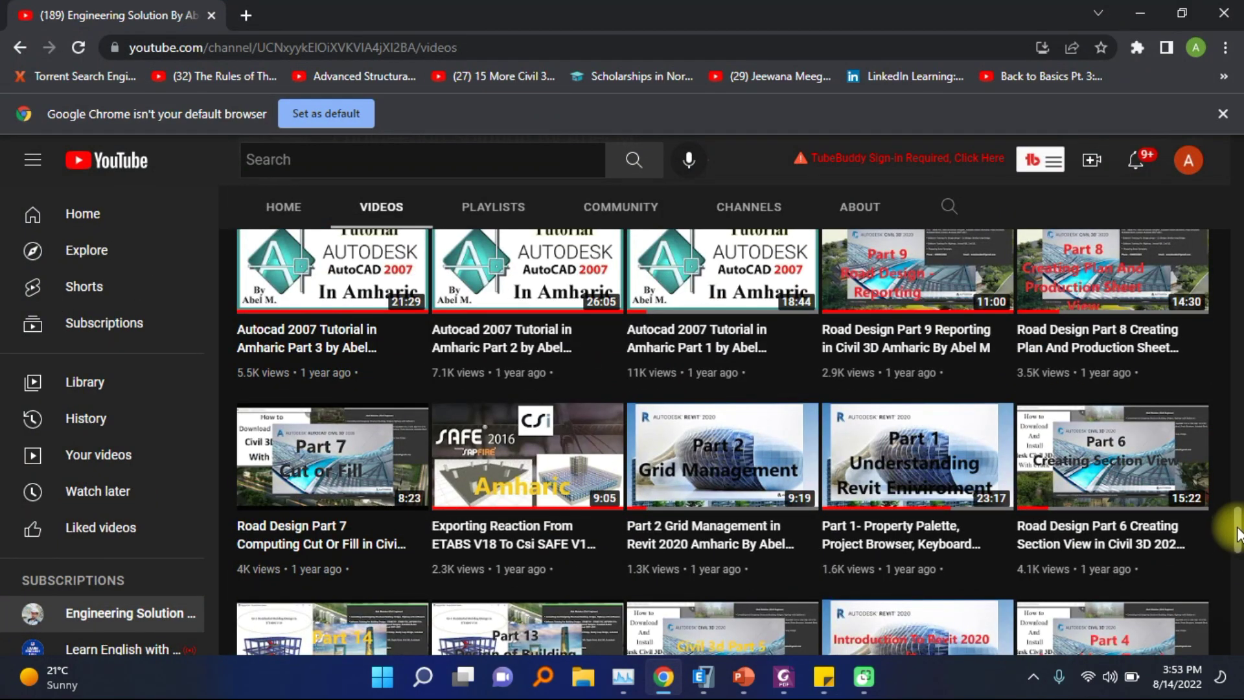